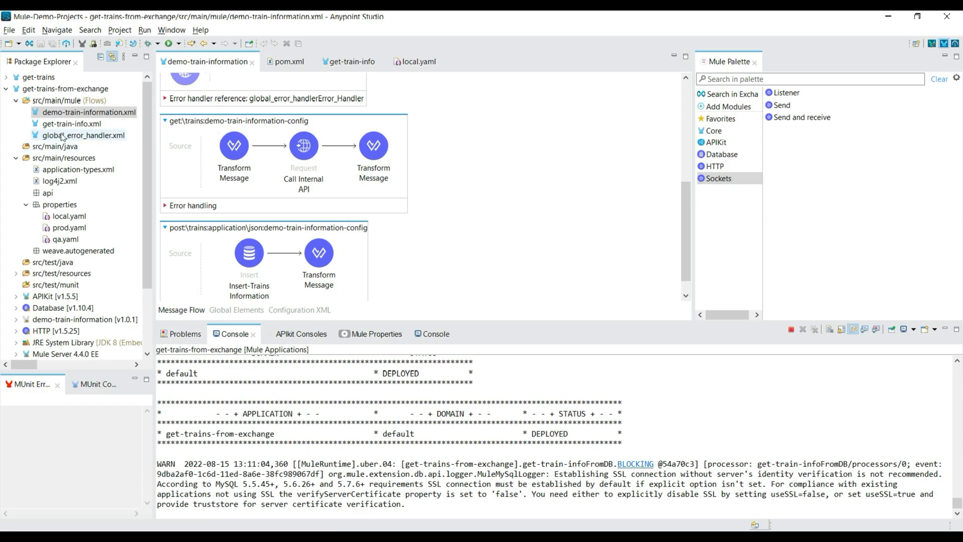
Open get-train-info.xml and examine the Select and Transform Message components in the get-train-infoFromDB flow.
double_click(71, 124)
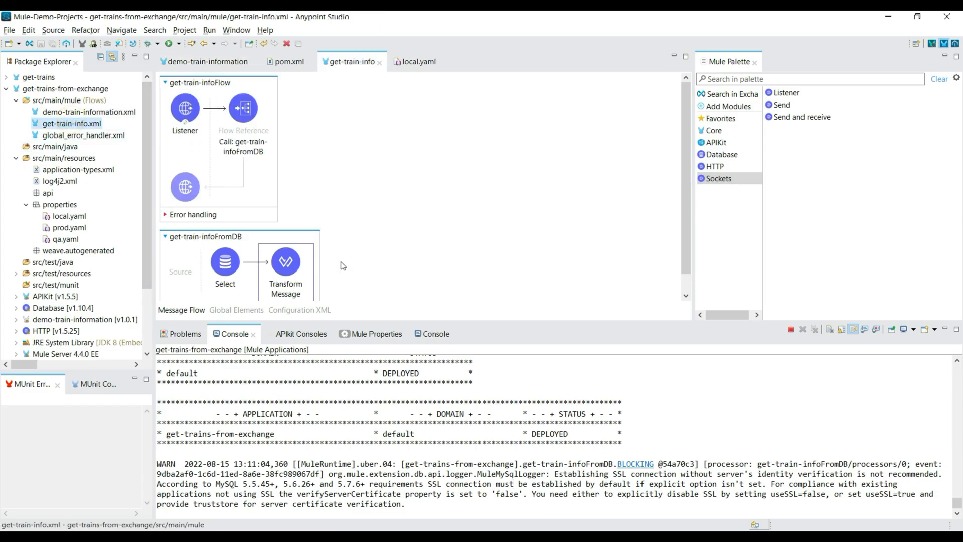
scroll(354, 226, down, 1)
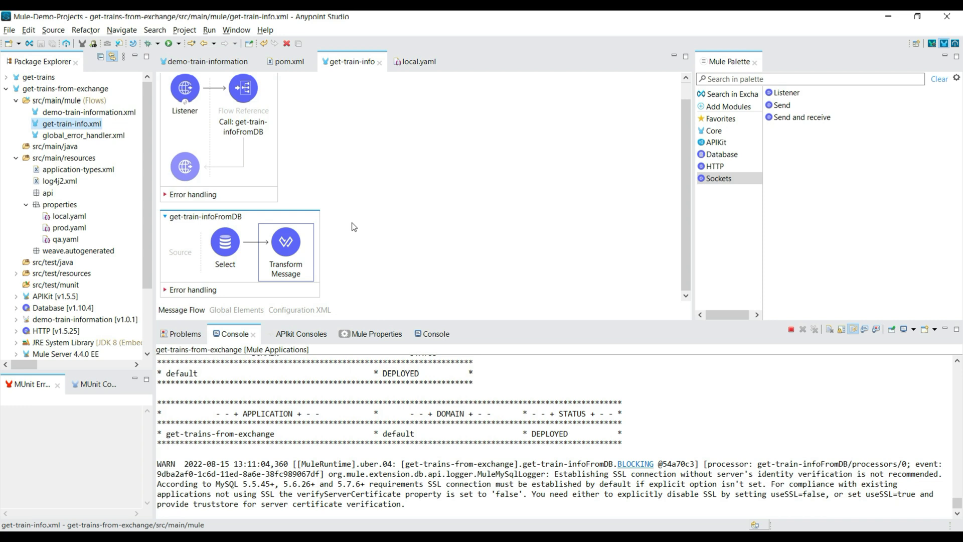
click(224, 250)
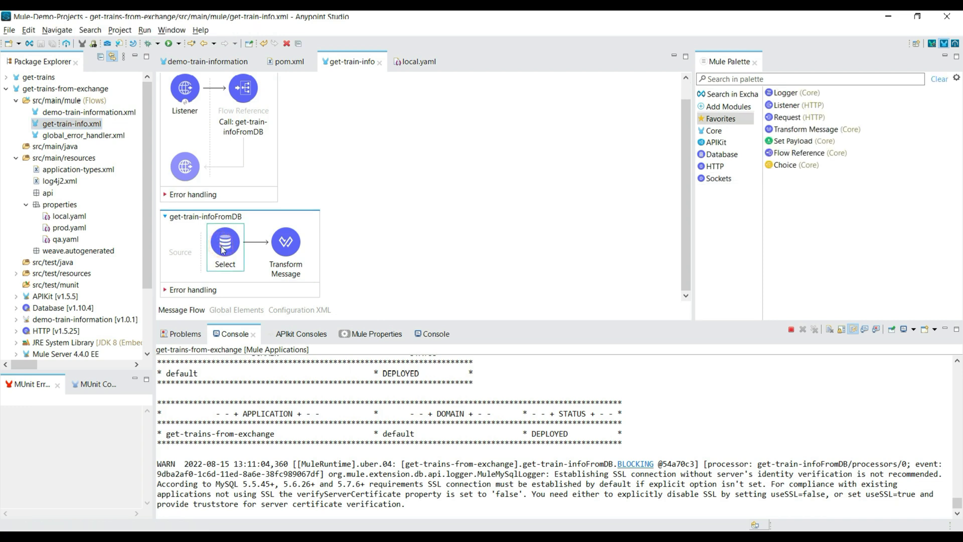
click(286, 245)
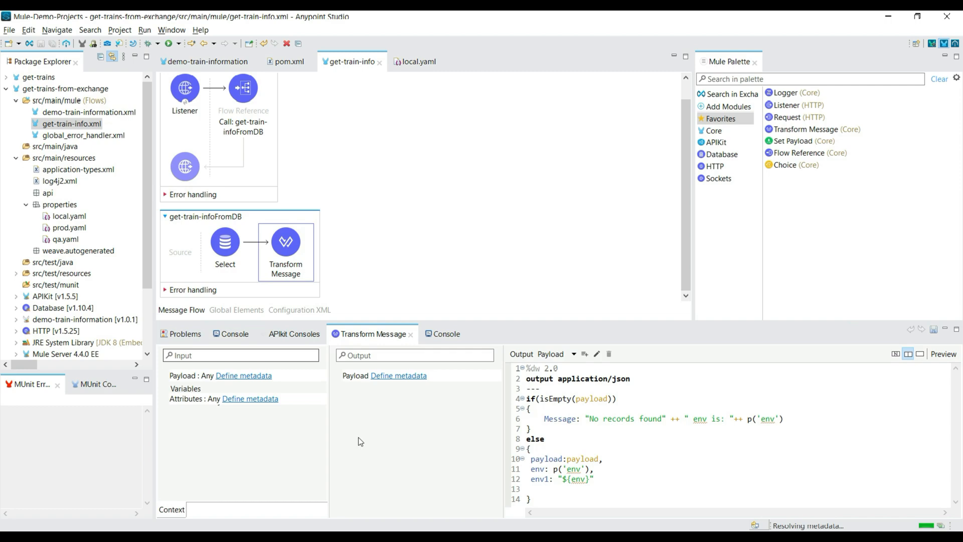
Switch to Postman, send the get Trains request for train_no 123, and resend it with train_no 456.
key(alt+Tab)
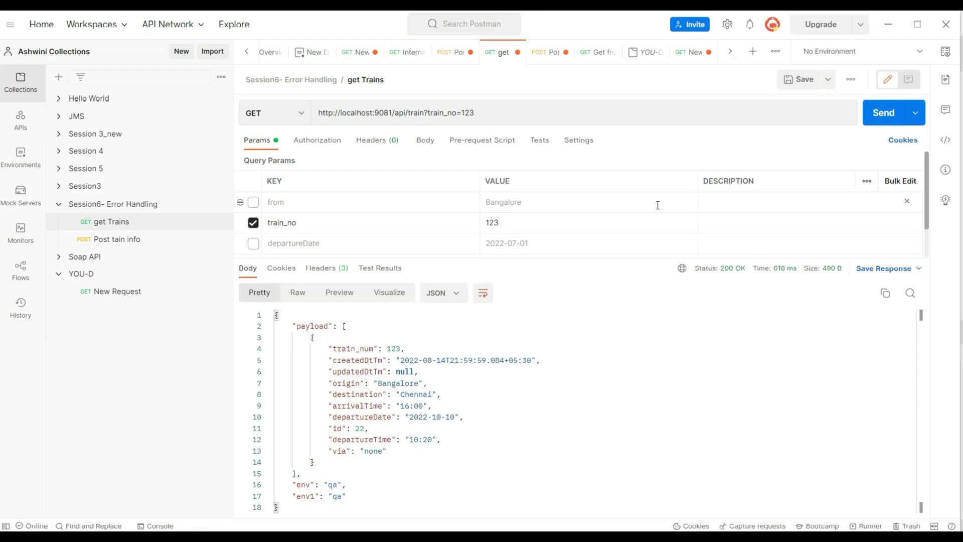
click(883, 112)
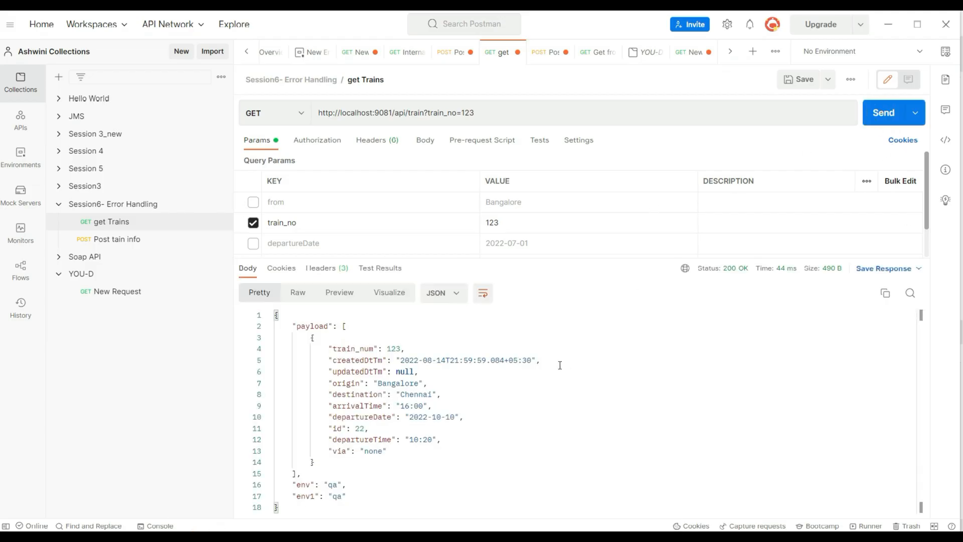
double_click(494, 223)
text(456)
click(882, 112)
drag(352, 492, 284, 348)
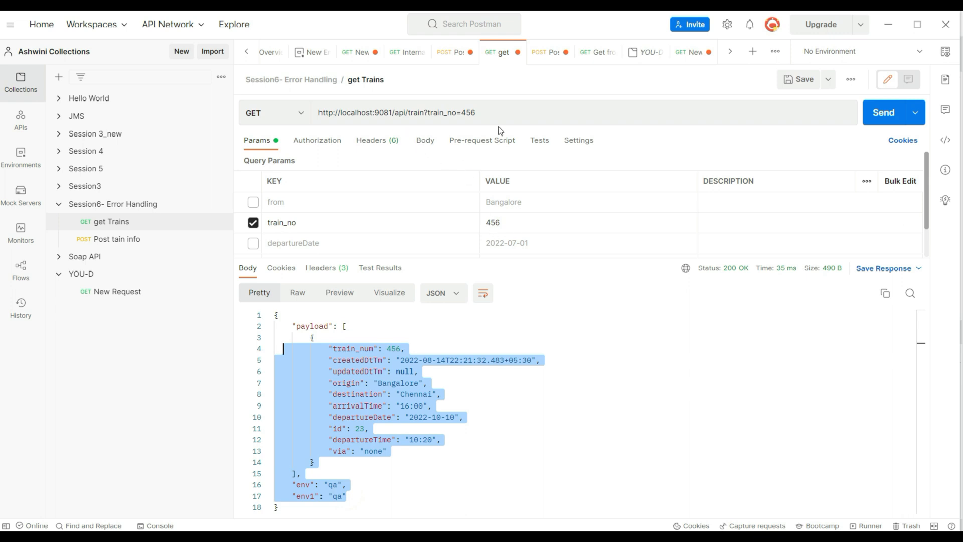
Switch back to Anypoint Studio and review the Select operation's settings and the properties in local.yaml.
click(269, 537)
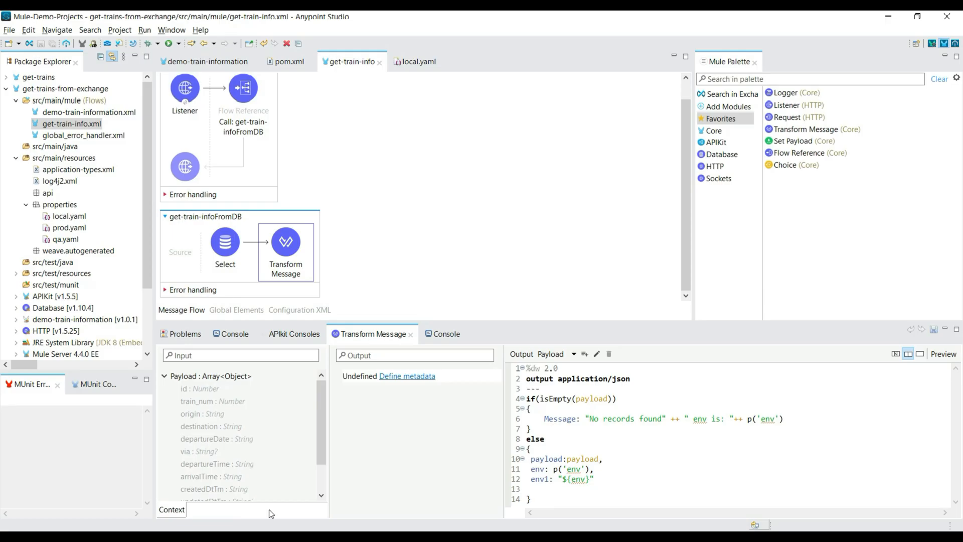
click(220, 252)
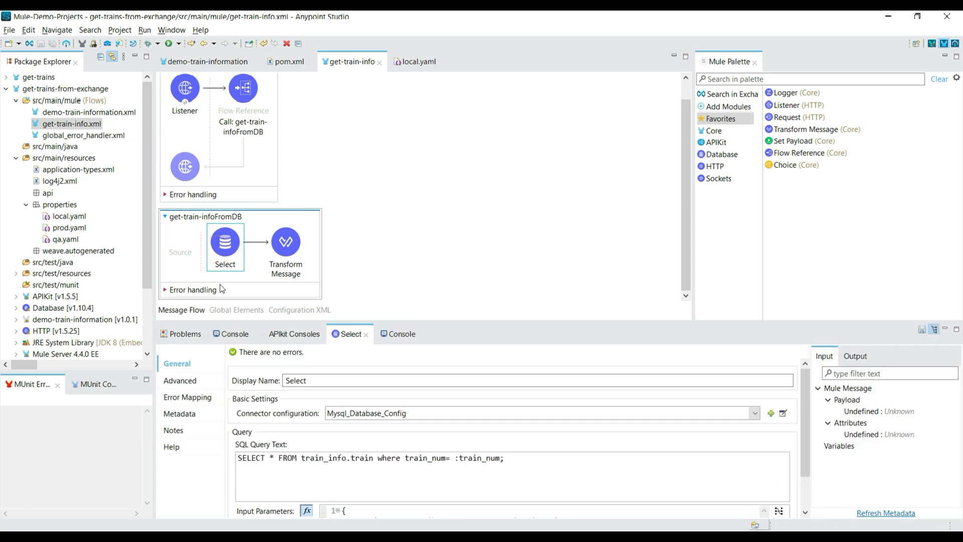
click(415, 61)
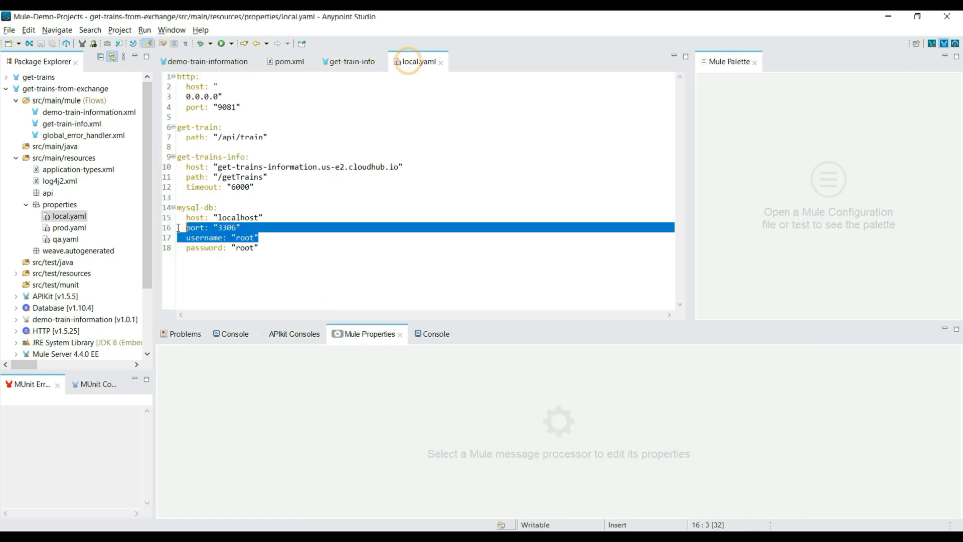
click(321, 265)
drag(304, 255, 191, 75)
Review the connection settings of the Mysql_Database_Config global element in demo-train-information.
click(203, 61)
click(245, 310)
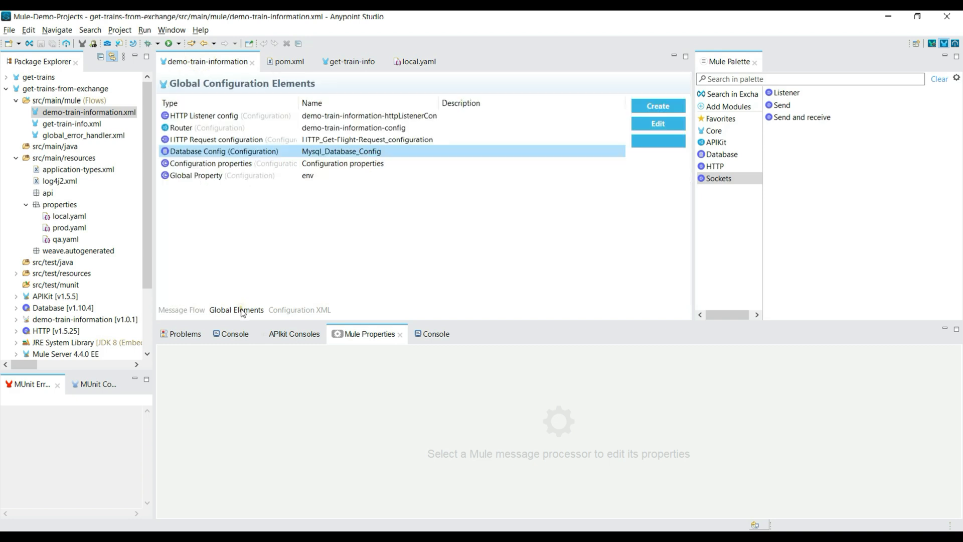
click(654, 126)
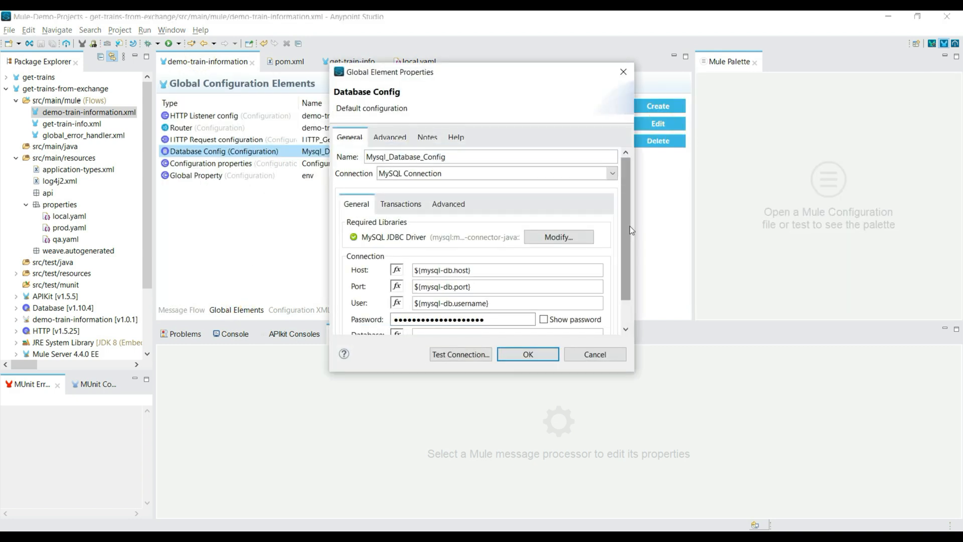
scroll(630, 226, down, 1)
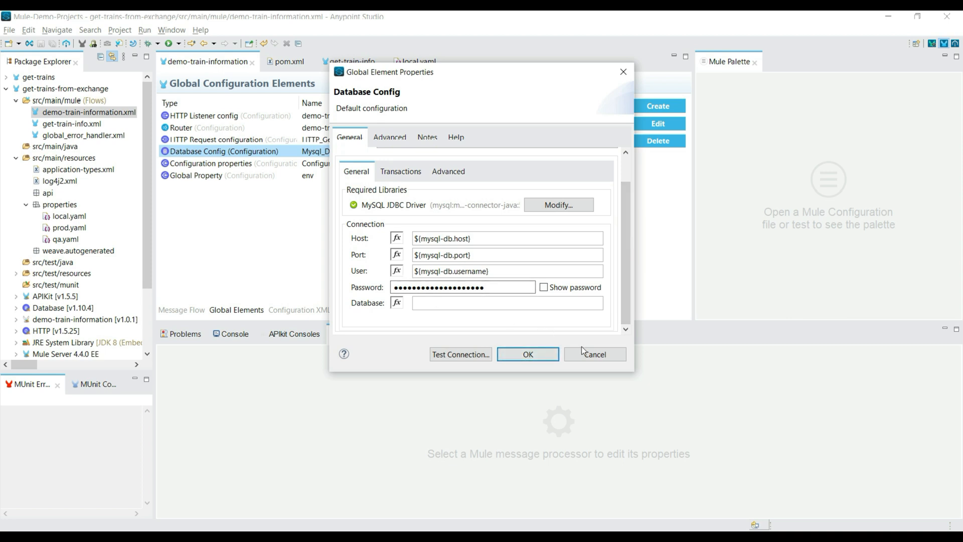
click(527, 354)
Examine the properties in local.yaml, particularly the username and password entries under mysql-db.
click(417, 62)
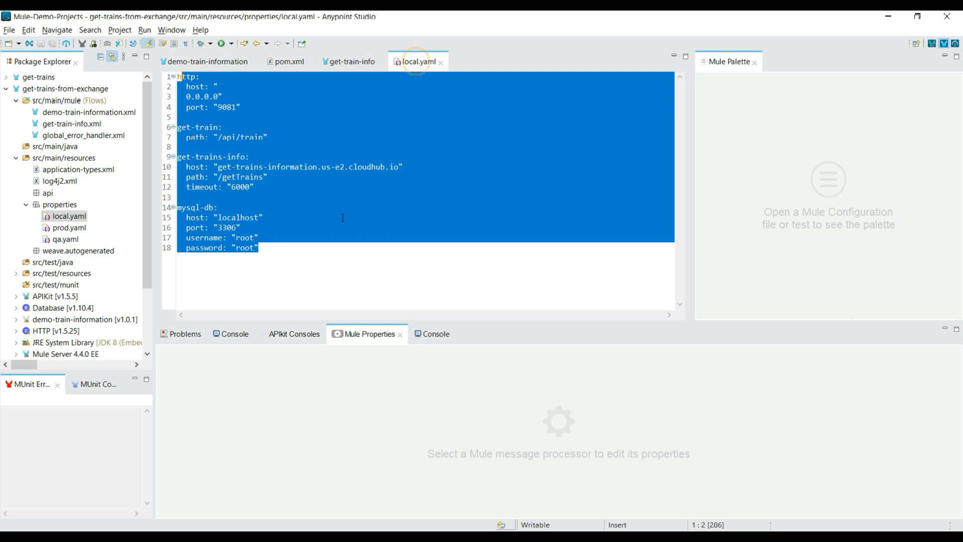
click(376, 256)
drag(288, 253, 161, 81)
click(260, 250)
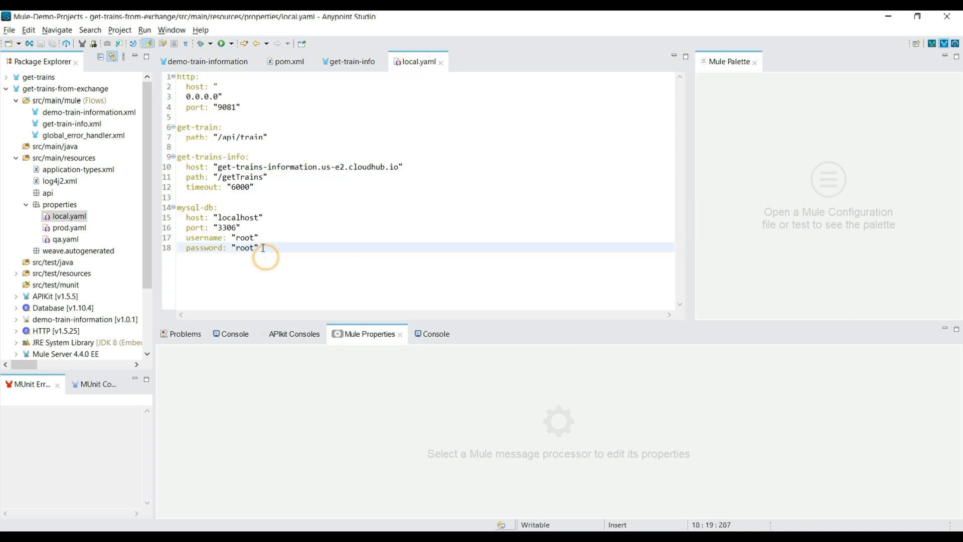
drag(259, 248, 199, 238)
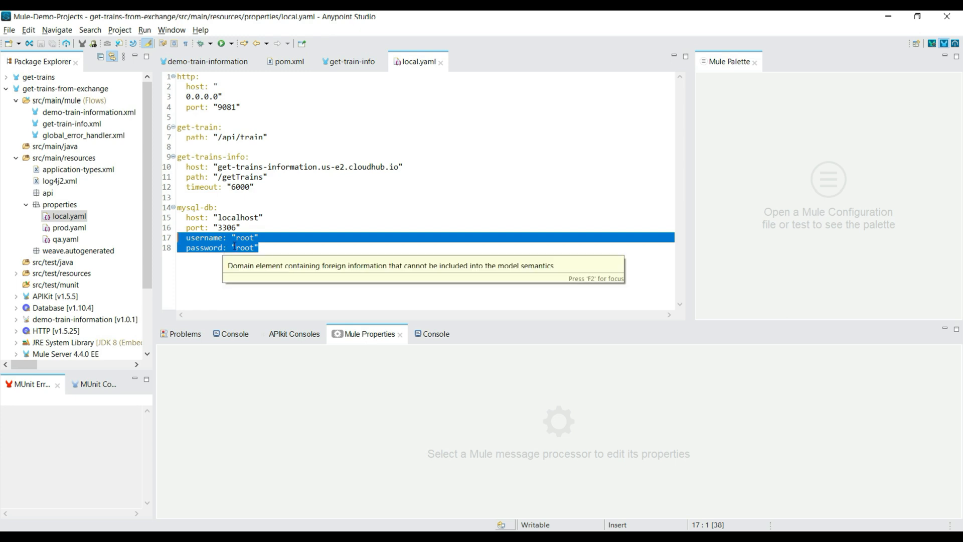
click(291, 224)
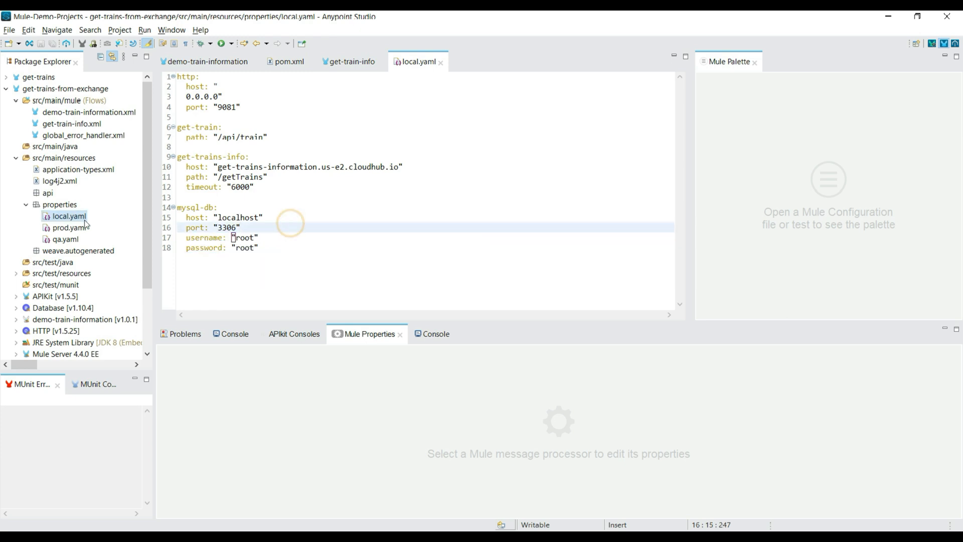
drag(279, 252, 173, 202)
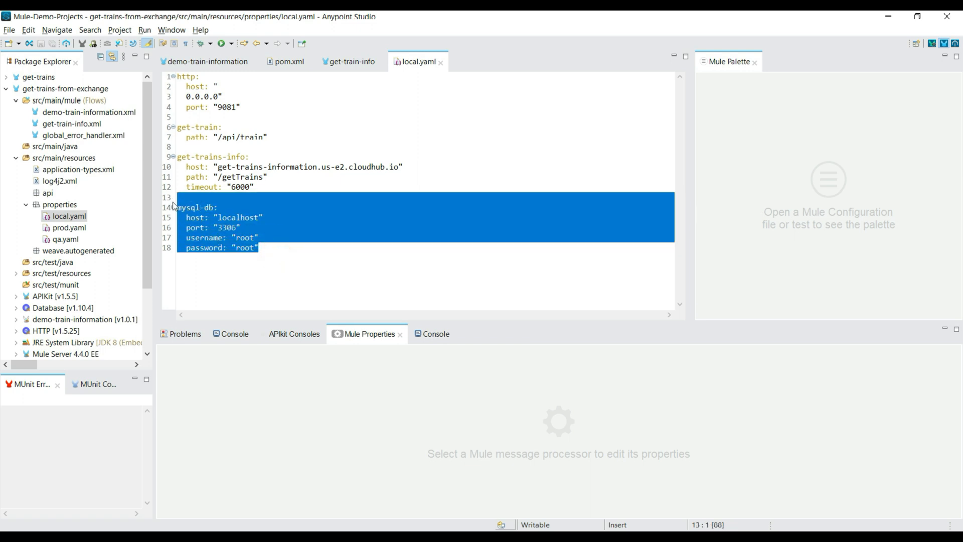
click(79, 217)
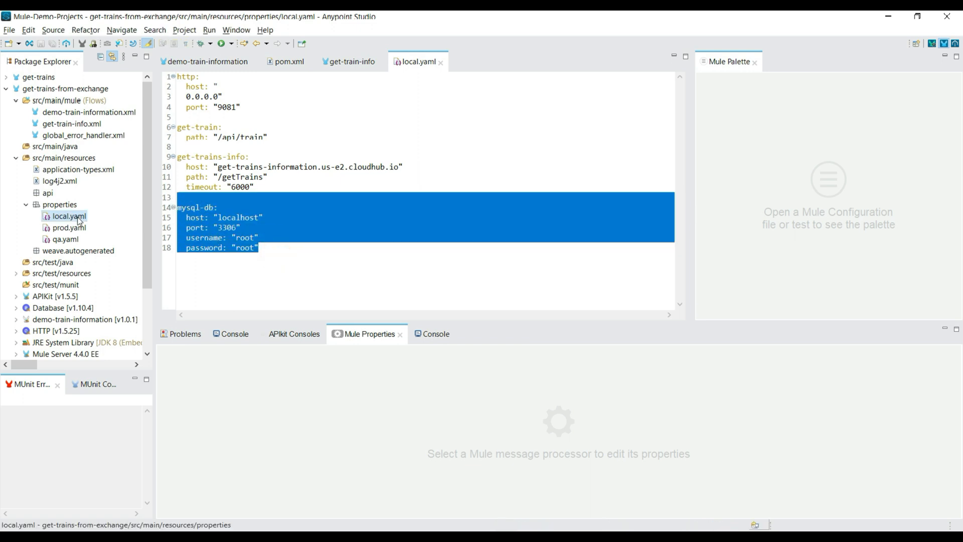
right_click(79, 221)
mouse_move(149, 208)
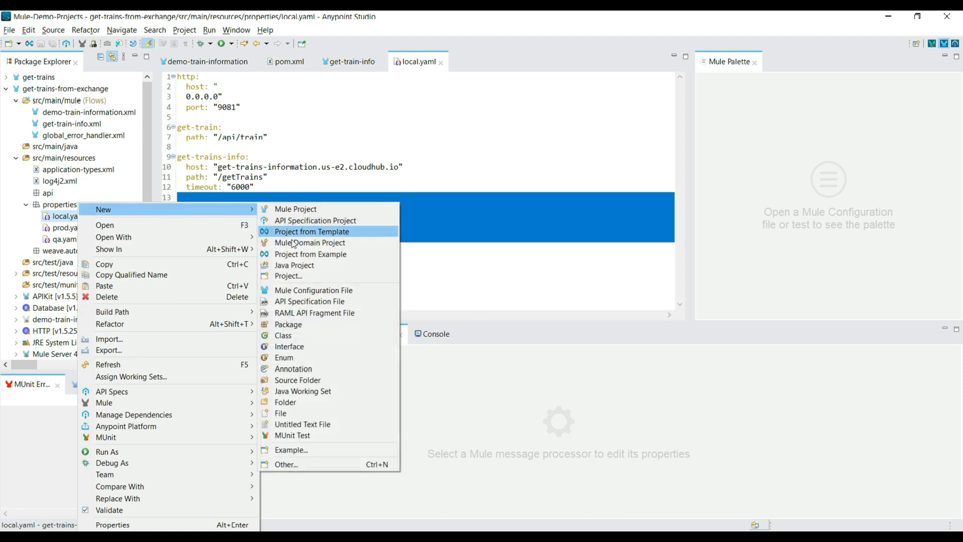
click(314, 411)
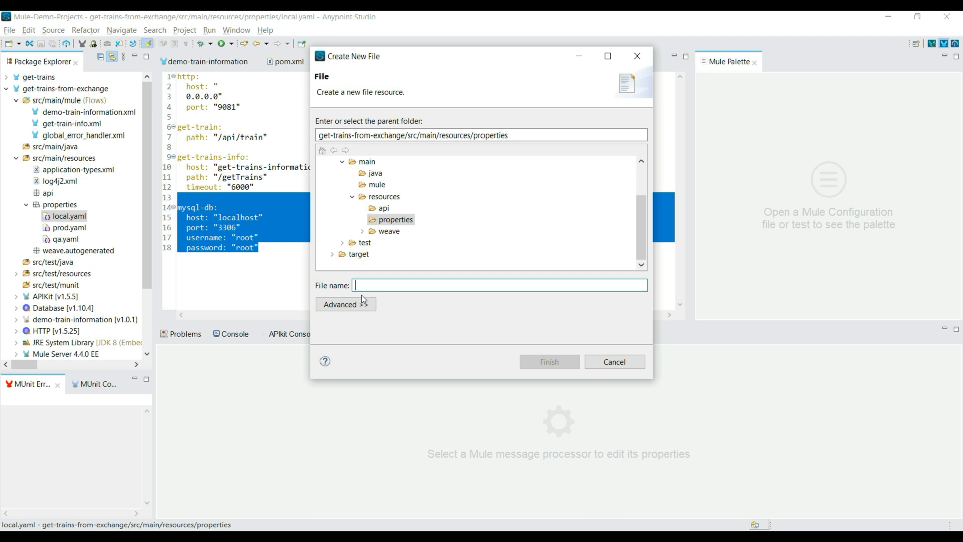
click(617, 362)
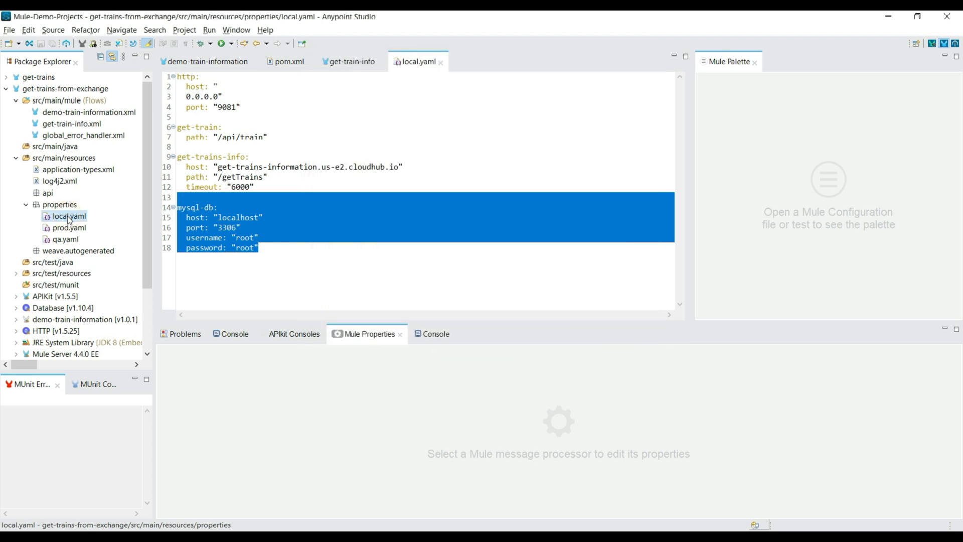
Duplicate local.yaml in the properties folder under the name local-secure.yaml.
click(110, 220)
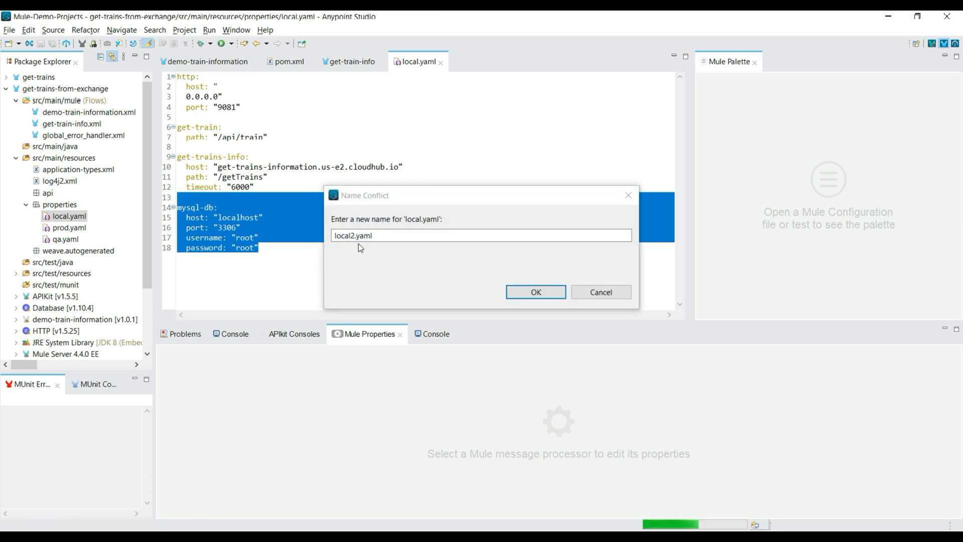
click(355, 235)
key(BackSpace)
text(-secure)
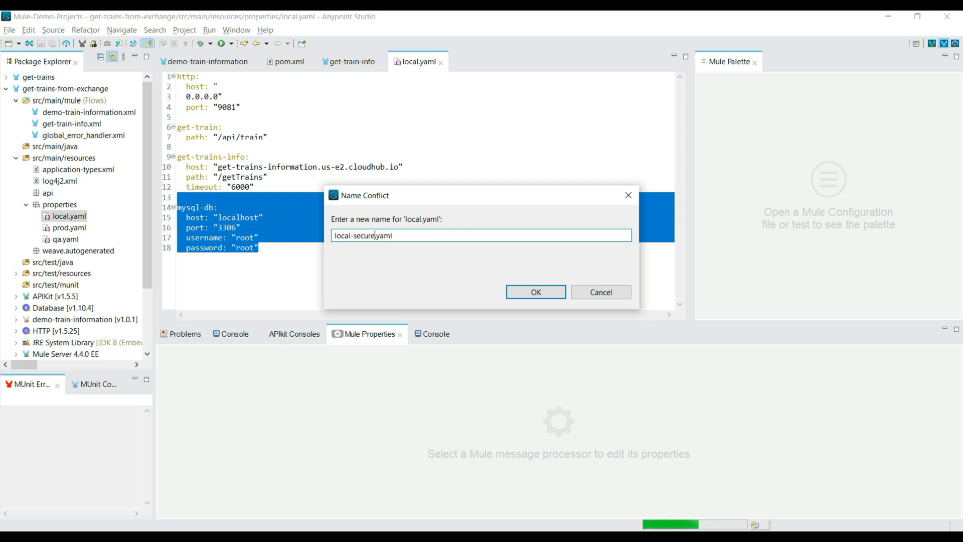
click(526, 296)
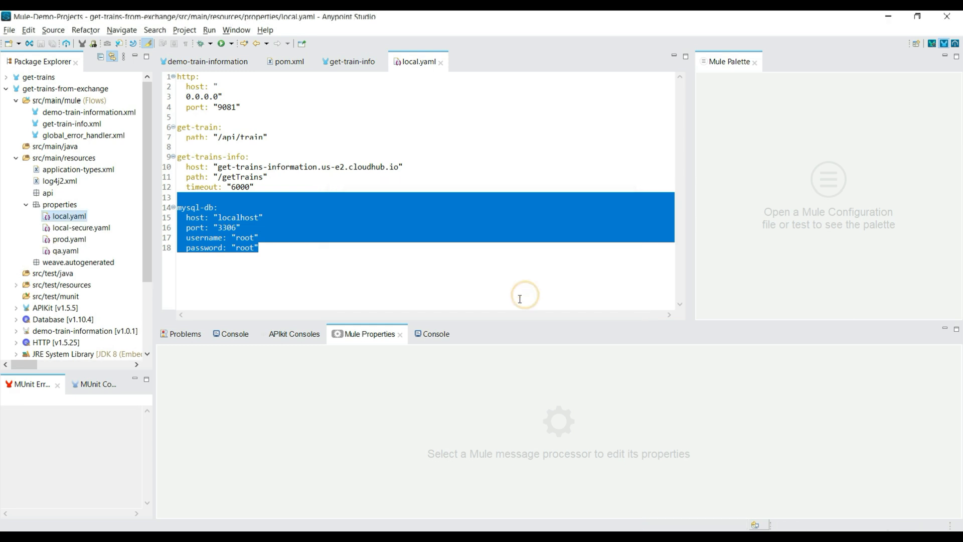
Open local-secure.yaml and delete the host and port lines under mysql-db, including the leftover blank line.
click(297, 267)
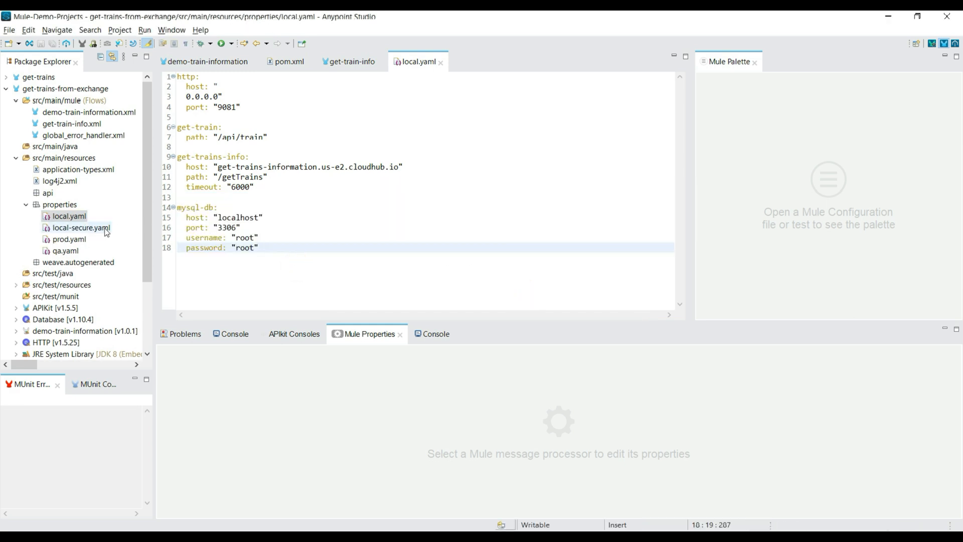
double_click(81, 227)
click(283, 237)
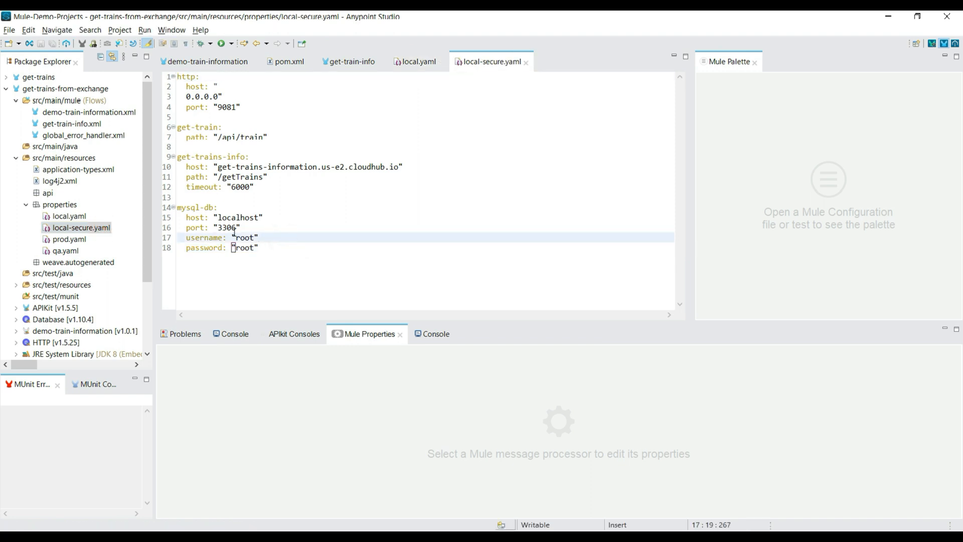
drag(249, 227, 178, 217)
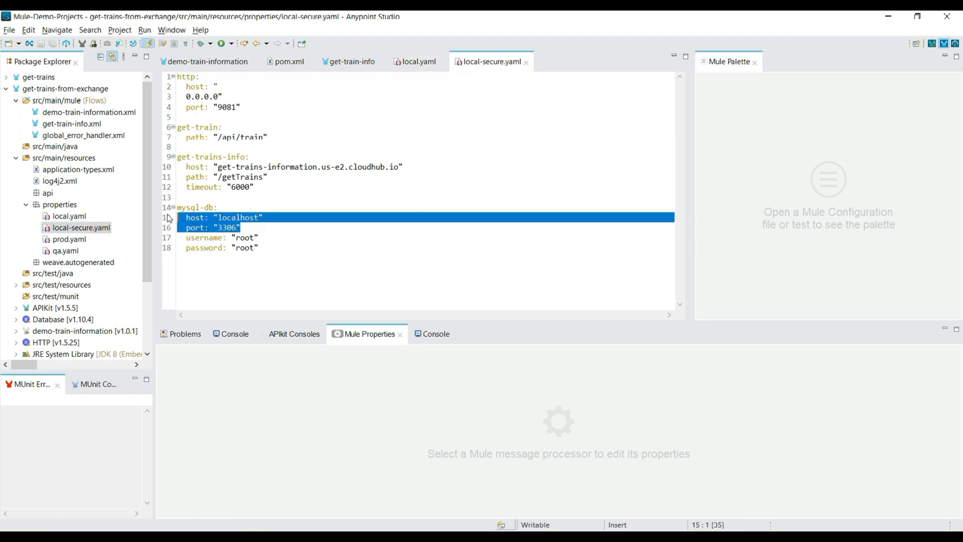
key(BackSpace)
click(242, 206)
key(Delete)
Delete the http, get-train and get-trains-info sections from local-secure.yaml and save the file.
drag(262, 187, 157, 79)
key(BackSpace)
key(Delete)
key(Delete)
drag(308, 112, 210, 83)
key(ctrl+a)
click(351, 166)
key(ctrl+s)
Duplicate local-secure.yaml in the properties folder under the name prod-secure.yaml.
click(90, 229)
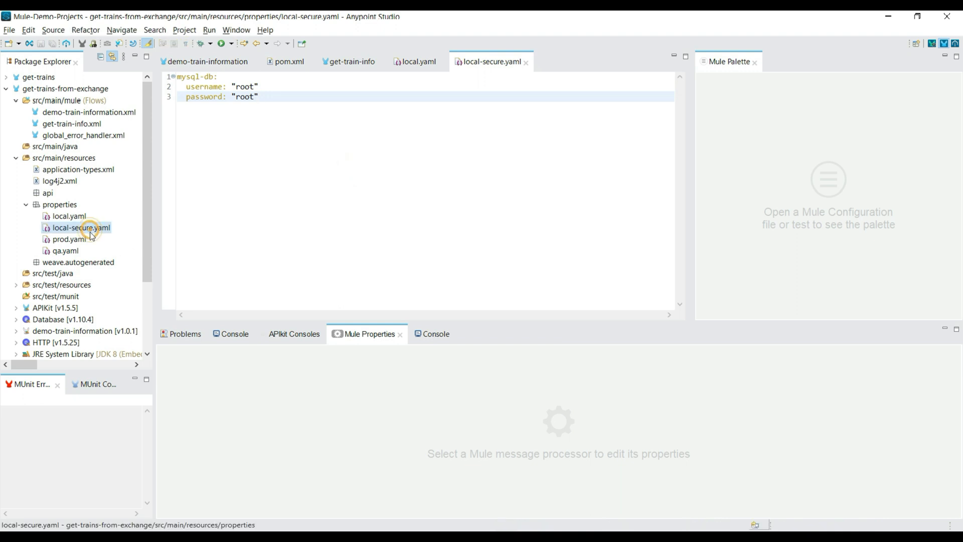
key(ctrl+c)
key(ctrl+v)
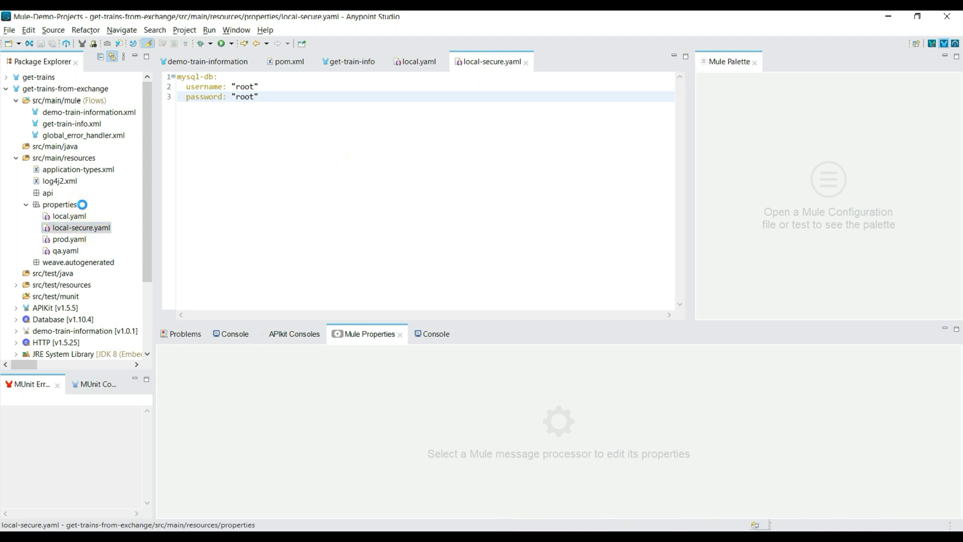
click(350, 236)
key(BackSpace)
key(BackSpace)
key(BackSpace)
key(BackSpace)
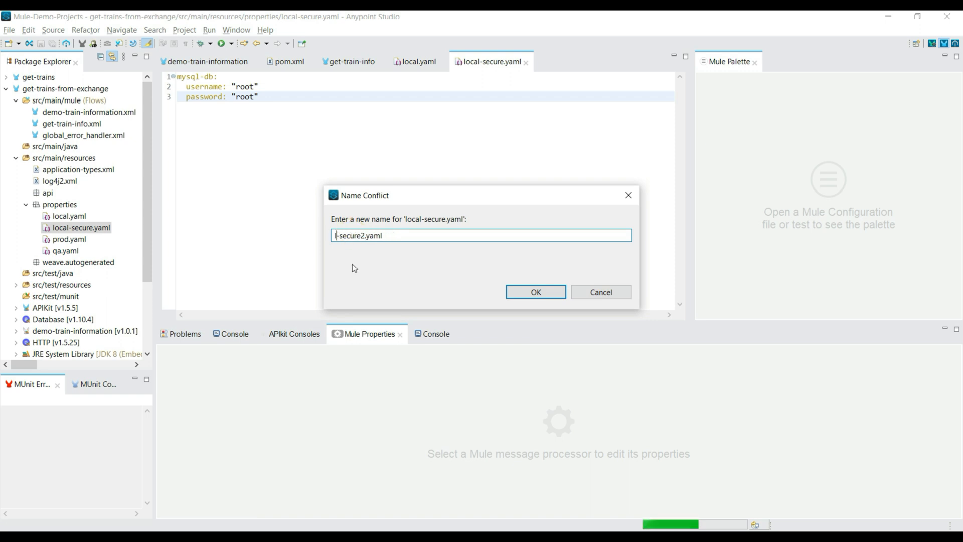
key(BackSpace)
text(prod)
click(381, 235)
key(BackSpace)
key(Return)
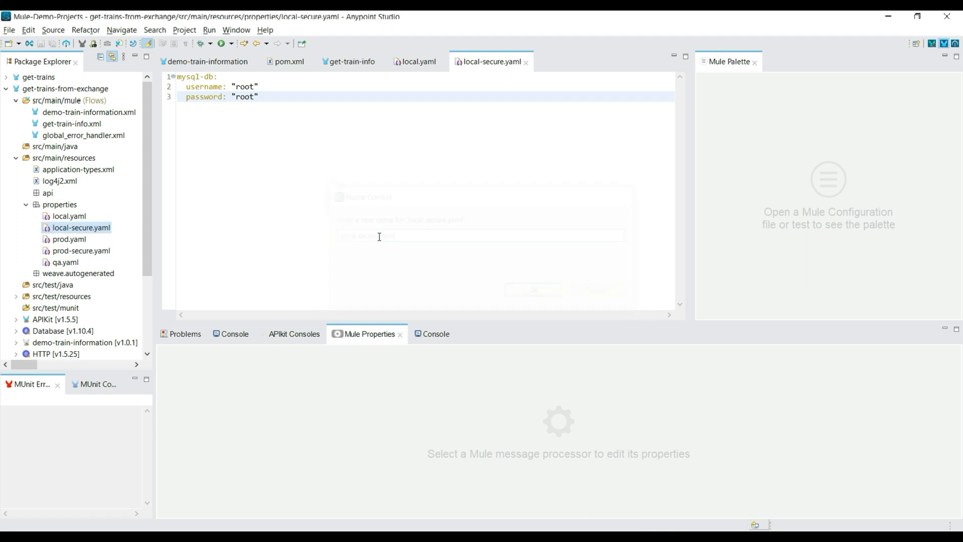
Paste another copy of local-secure.yaml into the properties folder under the name qa-secure.yaml.
click(60, 204)
key(ctrl+v)
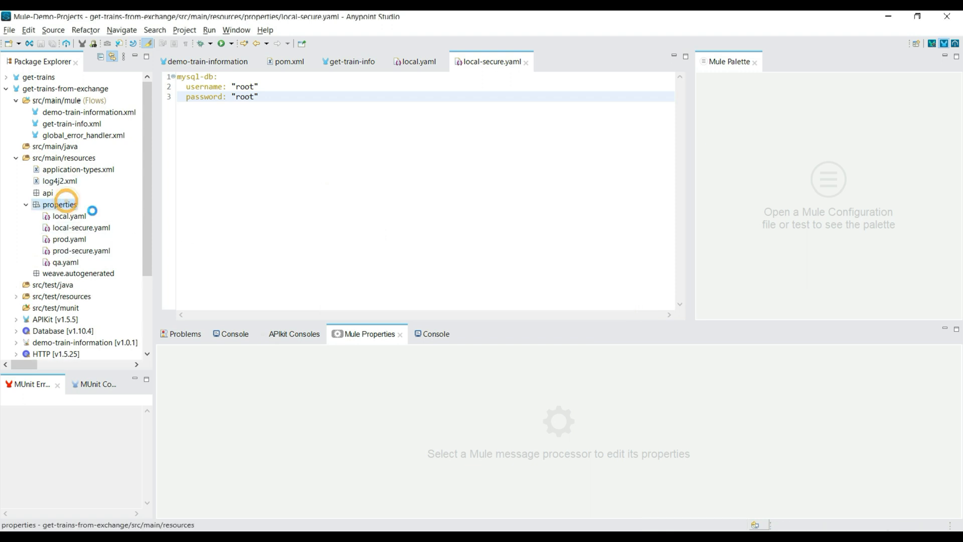
click(349, 236)
key(BackSpace)
key(BackSpace)
key(BackSpace)
key(BackSpace)
key(BackSpace)
text(qa-secure2.yaml)
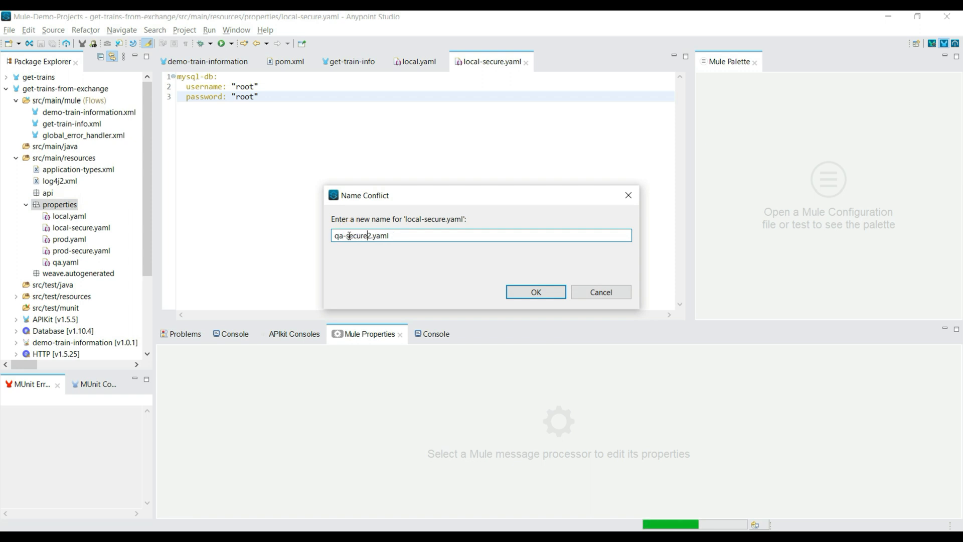
key(BackSpace)
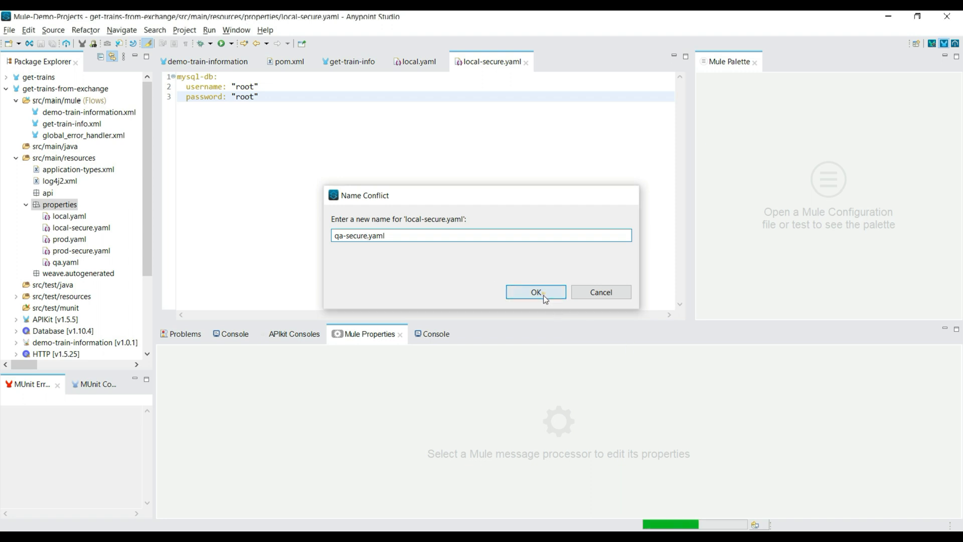
click(536, 292)
Open qa.yaml and qa-secure.yaml to examine their mysql-db credential entries.
double_click(75, 262)
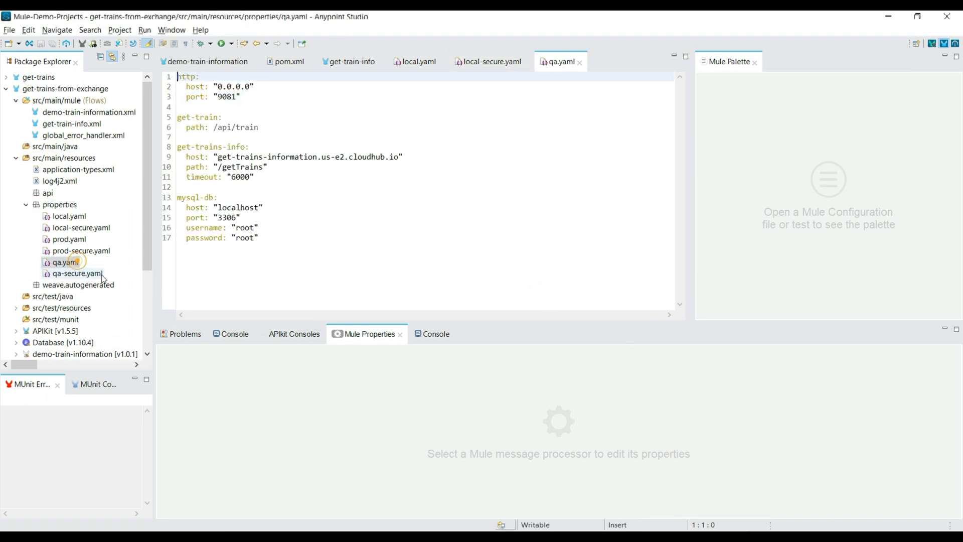
drag(258, 238, 148, 238)
double_click(78, 273)
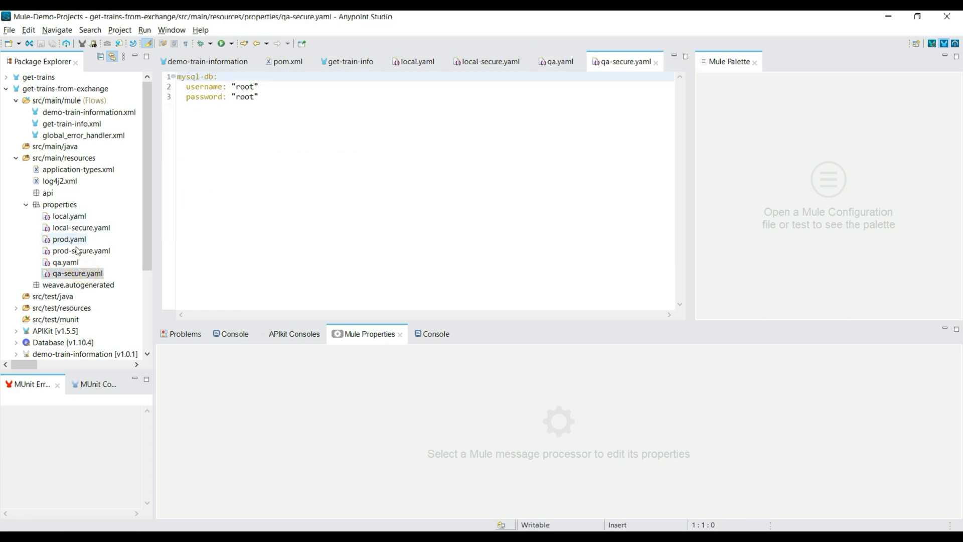
Open local-secure.yaml and look through the internal editors offered for opening it, closing the selection without choosing one.
double_click(78, 193)
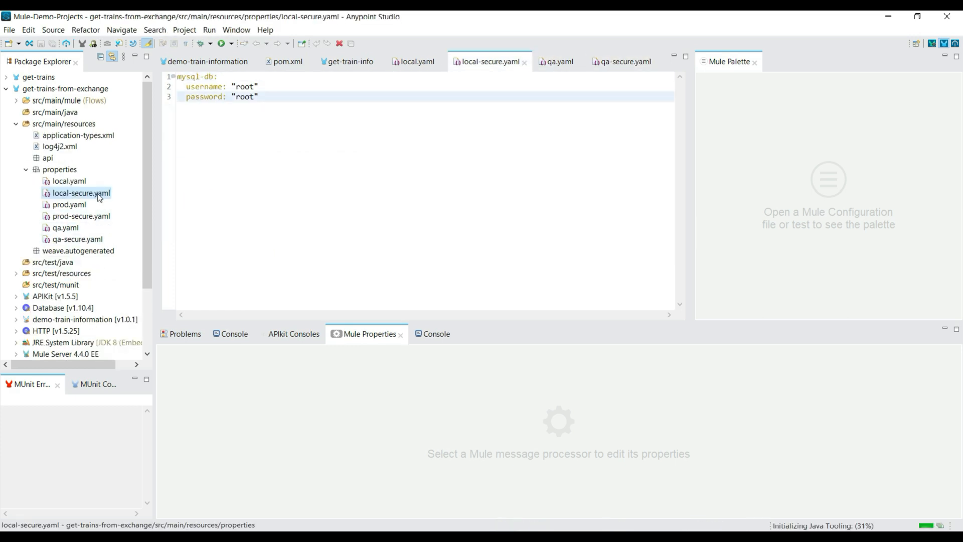
right_click(99, 195)
mouse_move(124, 226)
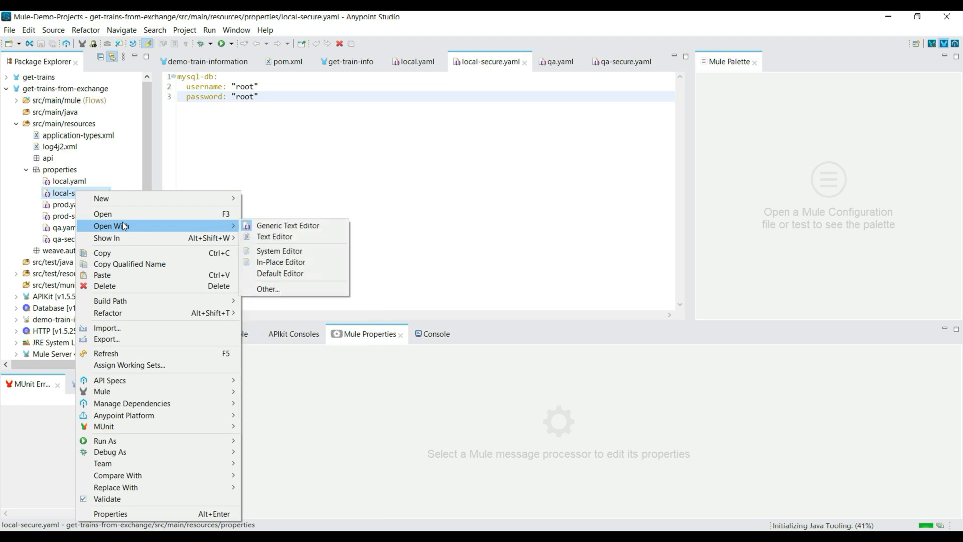
click(297, 288)
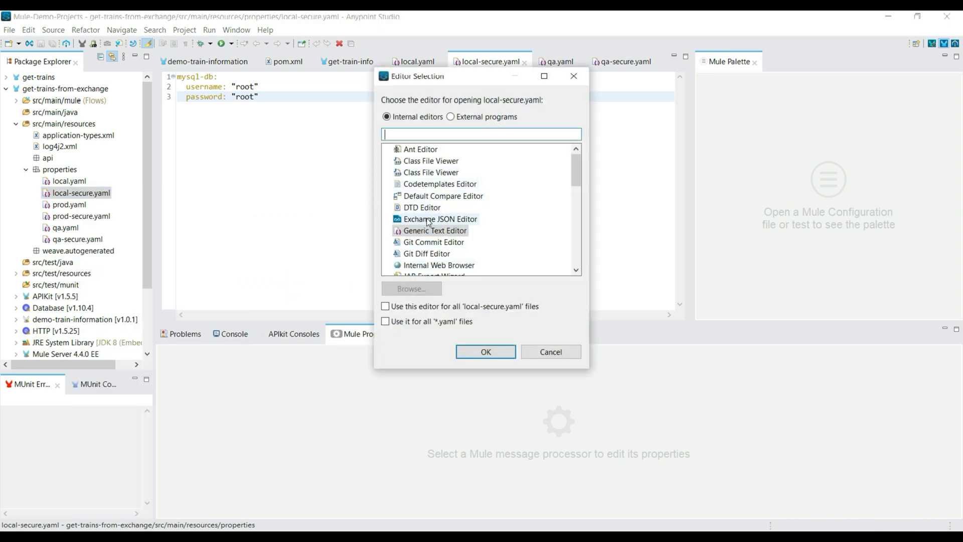
scroll(432, 245, down, 2)
scroll(433, 244, down, 2)
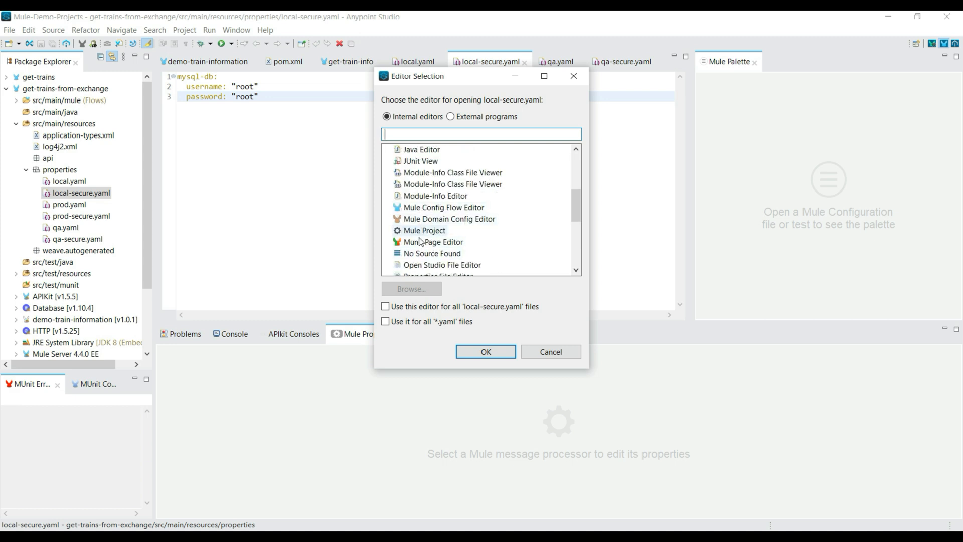
click(552, 354)
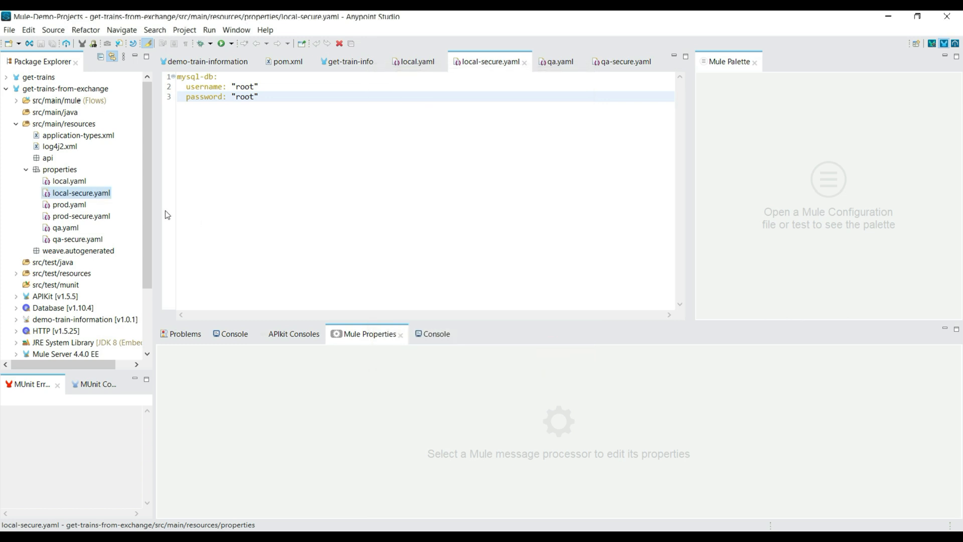
Start installing new software and name a new update repository Anypoint Enterprise Security.
click(264, 30)
click(301, 172)
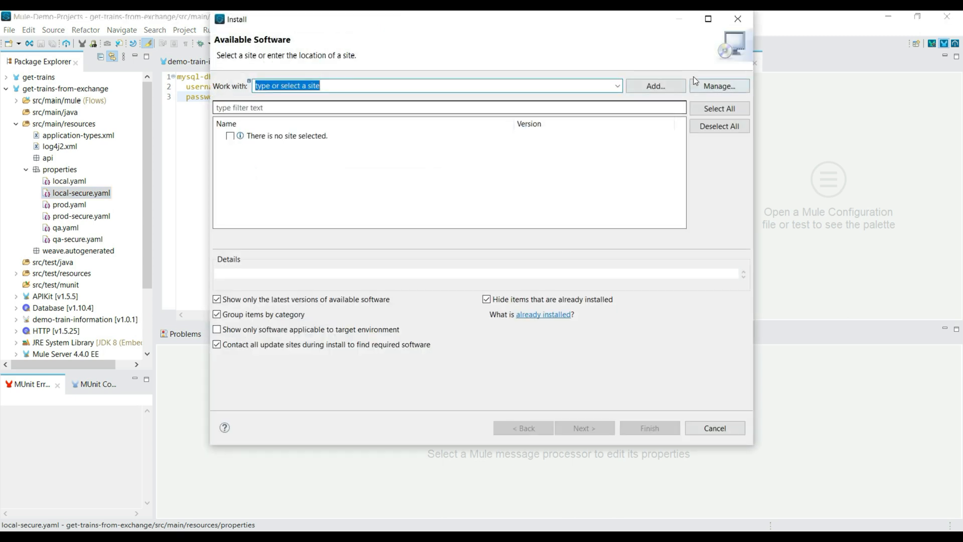
click(664, 86)
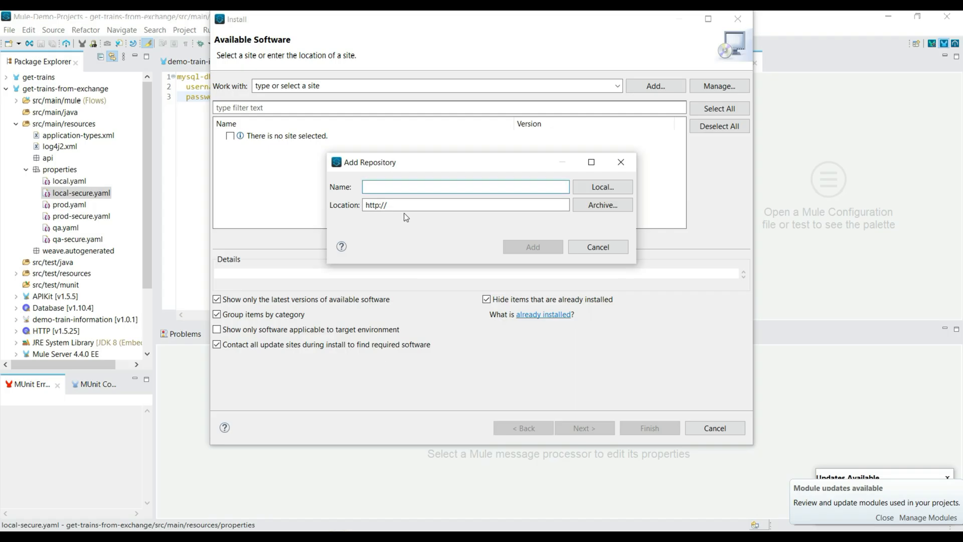
key(ctrl+v)
click(401, 205)
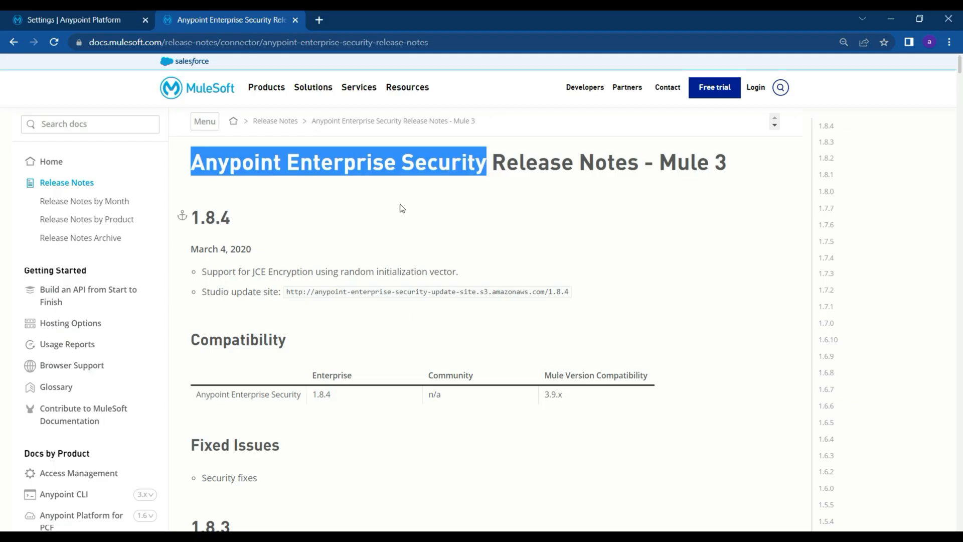
Copy the 1.8.4 Studio update site URL from the MuleSoft release notes in the browser and add the repository with it as location.
key(alt+Tab)
click(460, 344)
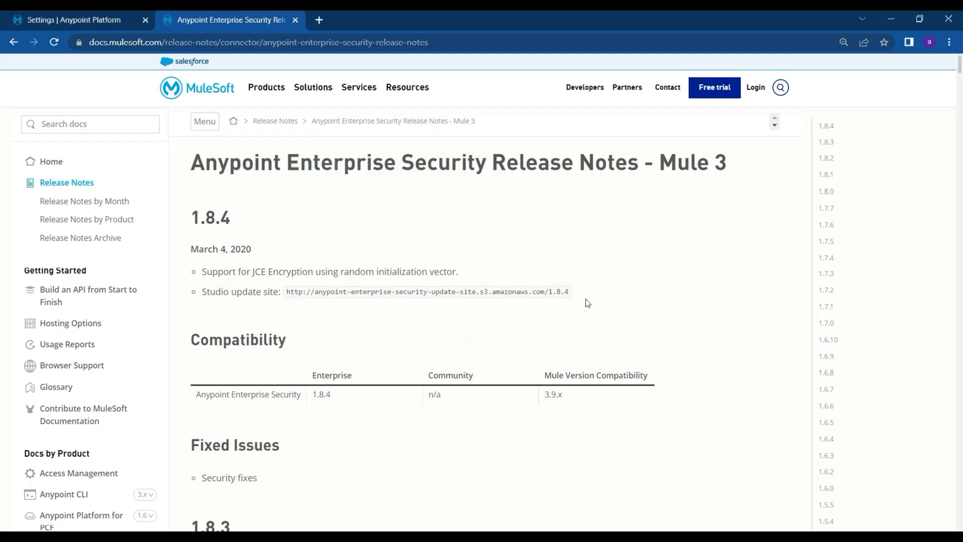
drag(570, 298, 286, 298)
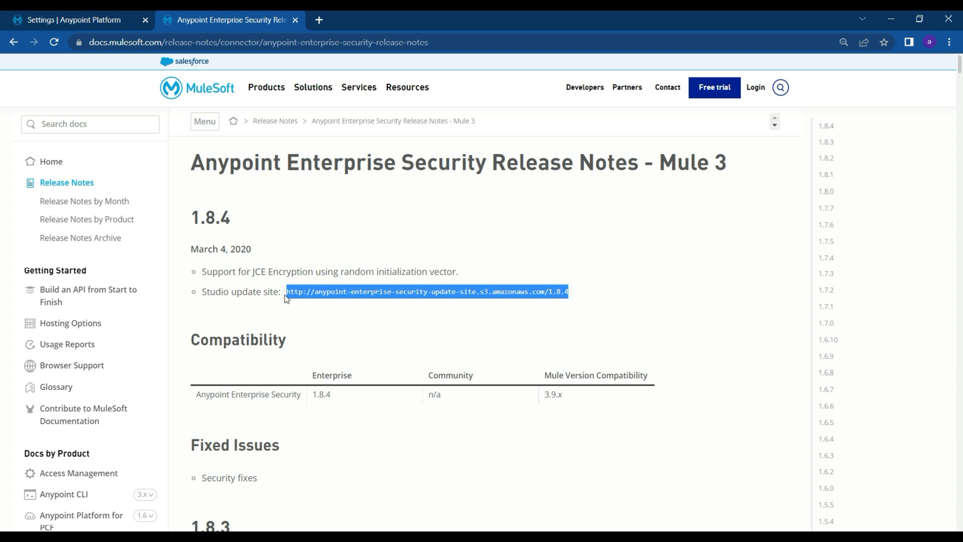
key(alt+Tab)
key(ctrl+a)
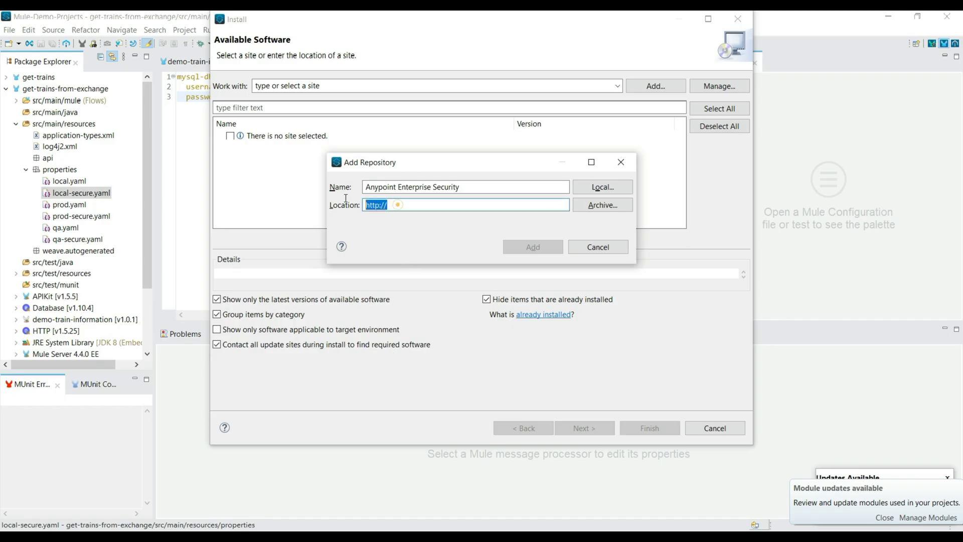
key(ctrl+v)
click(545, 247)
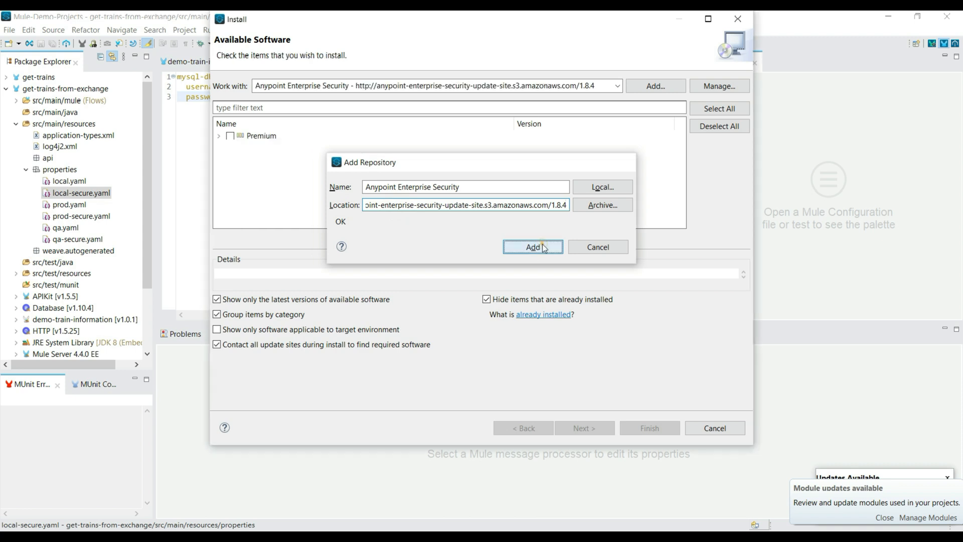
Install all Mule Security Module items in the Premium category, accepting the license agreement, and restart Anypoint Studio.
click(220, 136)
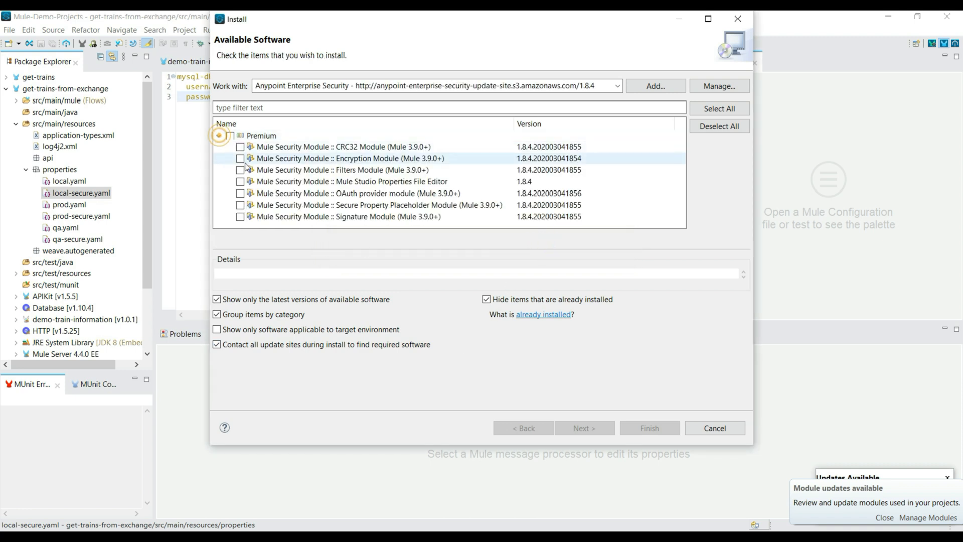
click(231, 136)
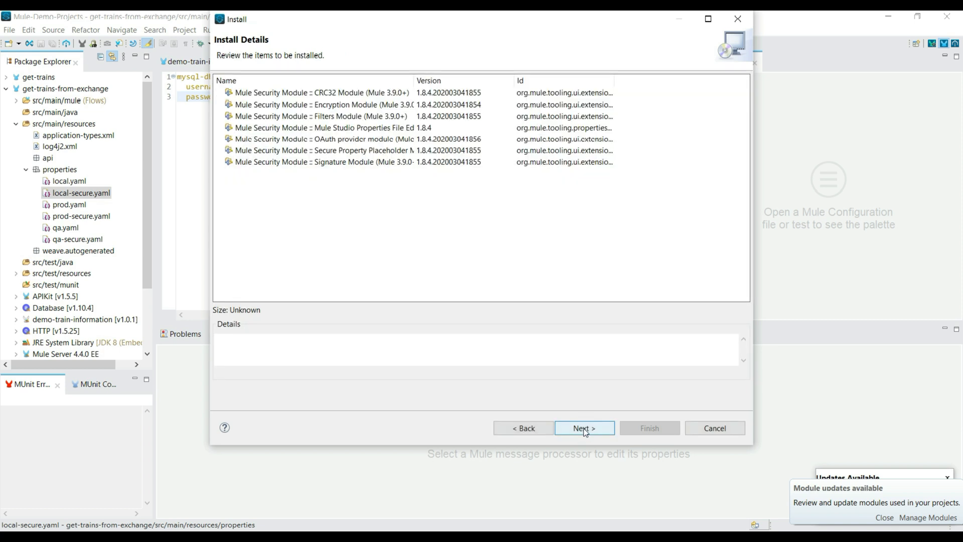
click(584, 429)
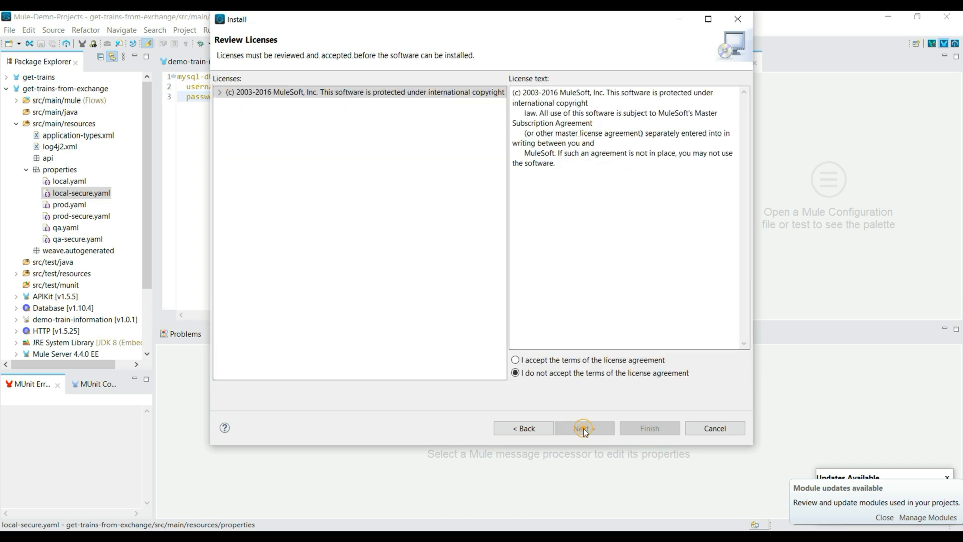
click(542, 361)
click(624, 425)
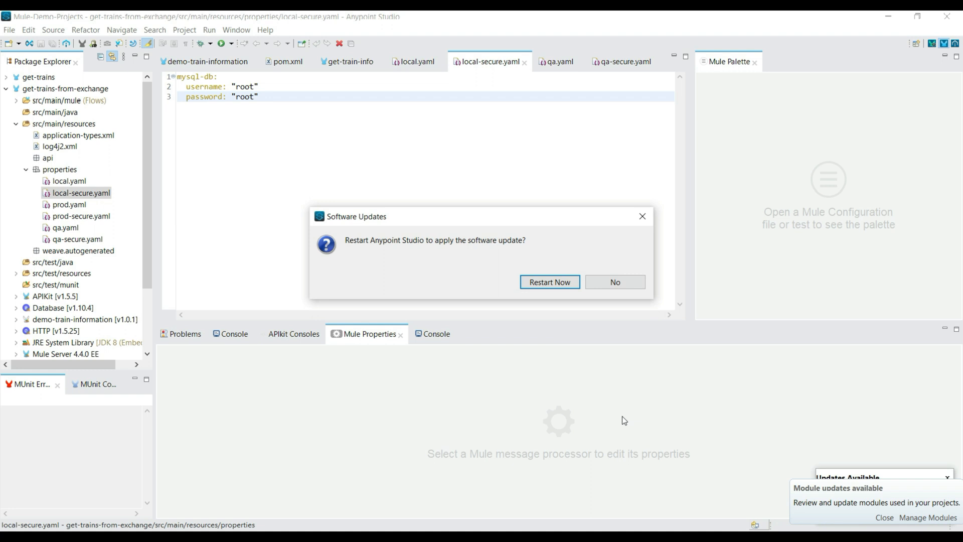
click(549, 282)
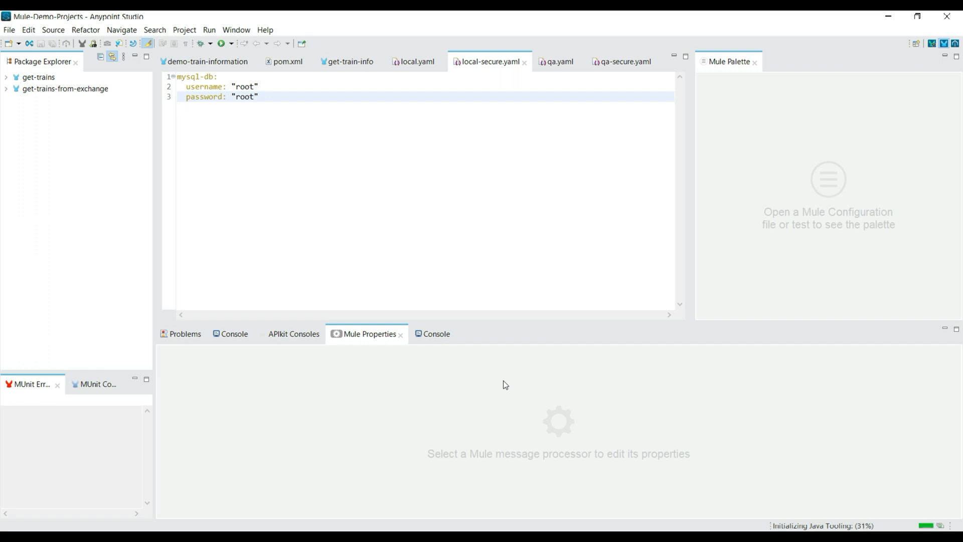
click(278, 107)
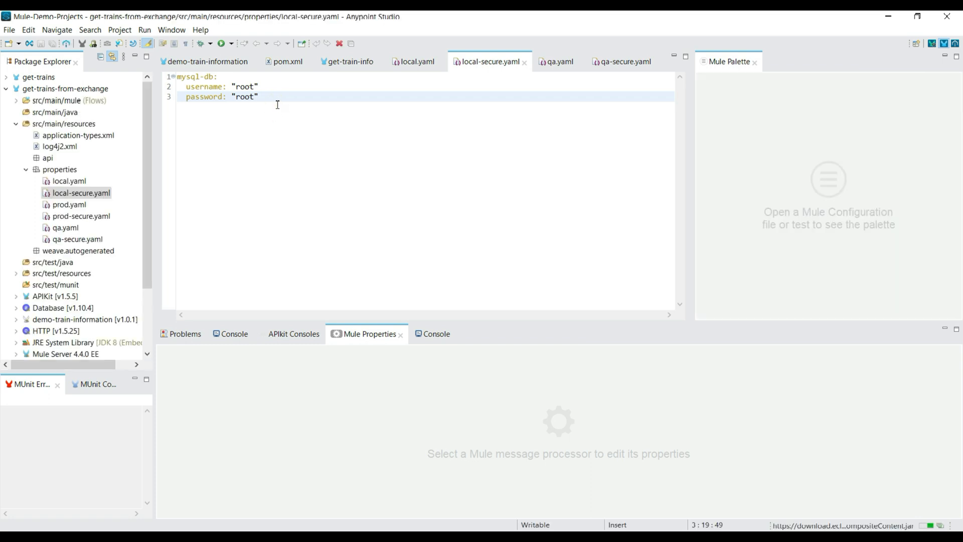
drag(275, 99, 166, 79)
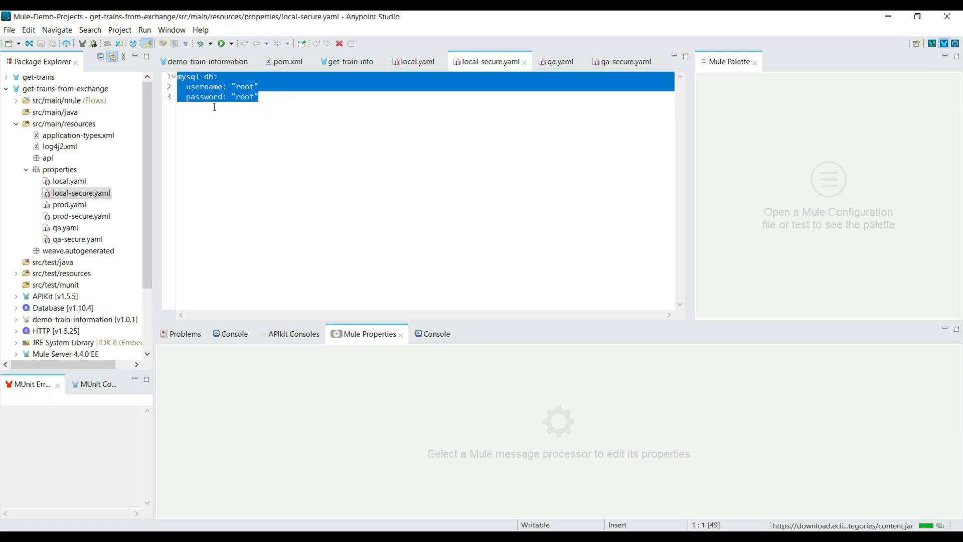
click(294, 186)
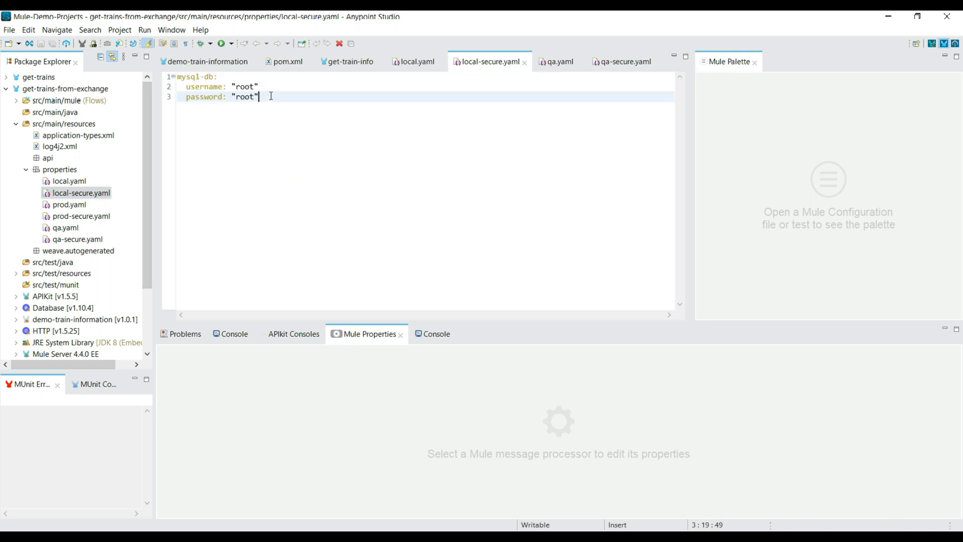
drag(272, 95, 201, 78)
Open local-secure.yaml from the properties folder with the Mule Properties Editor.
click(108, 196)
right_click(108, 198)
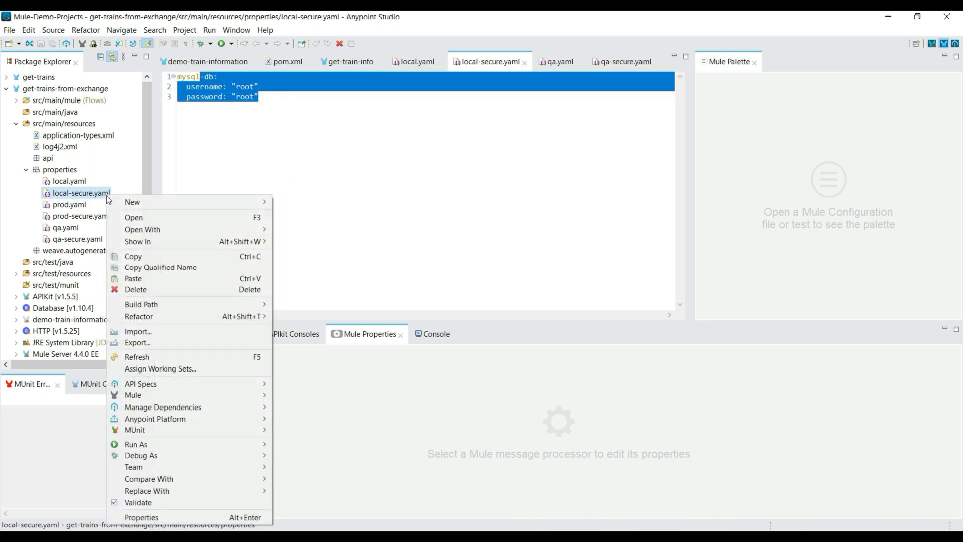
mouse_move(145, 230)
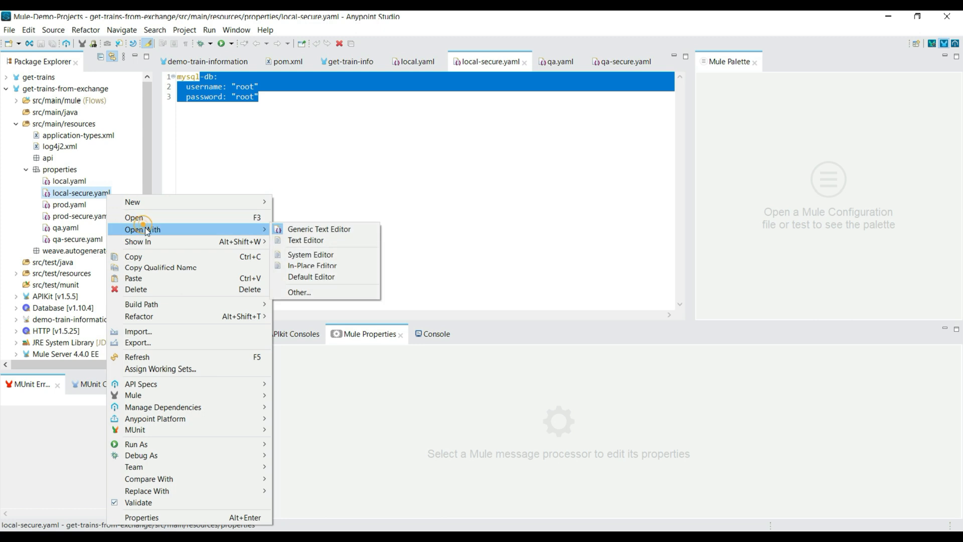
click(320, 296)
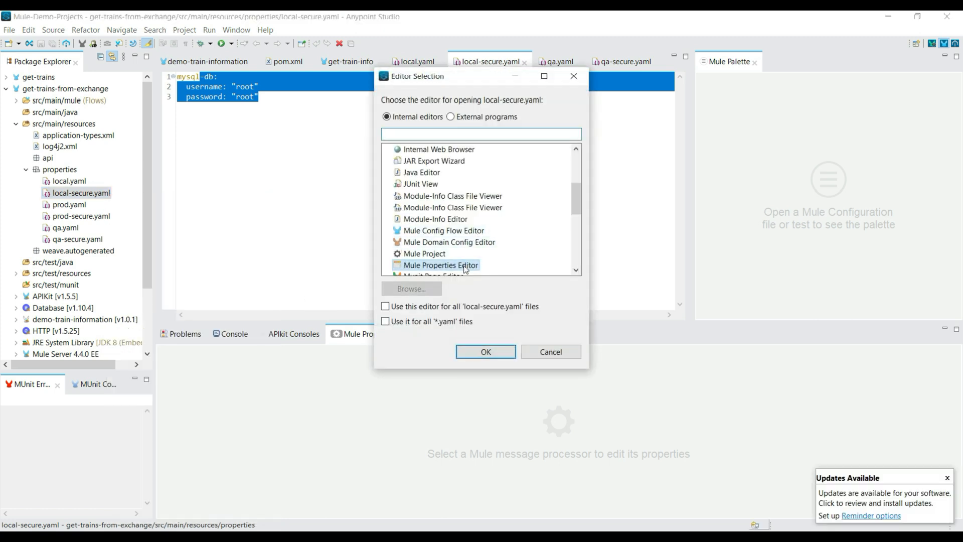
scroll(460, 266, down, 1)
click(432, 231)
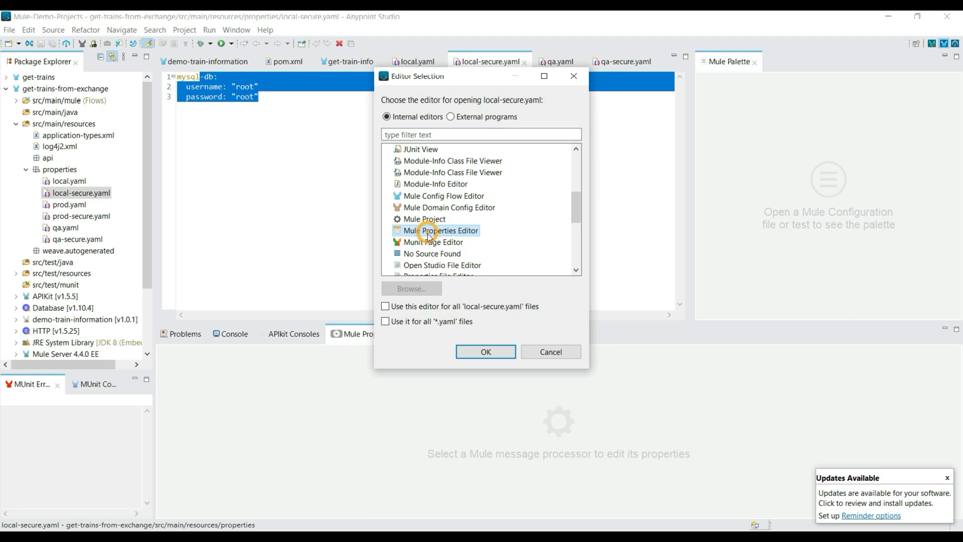
click(474, 353)
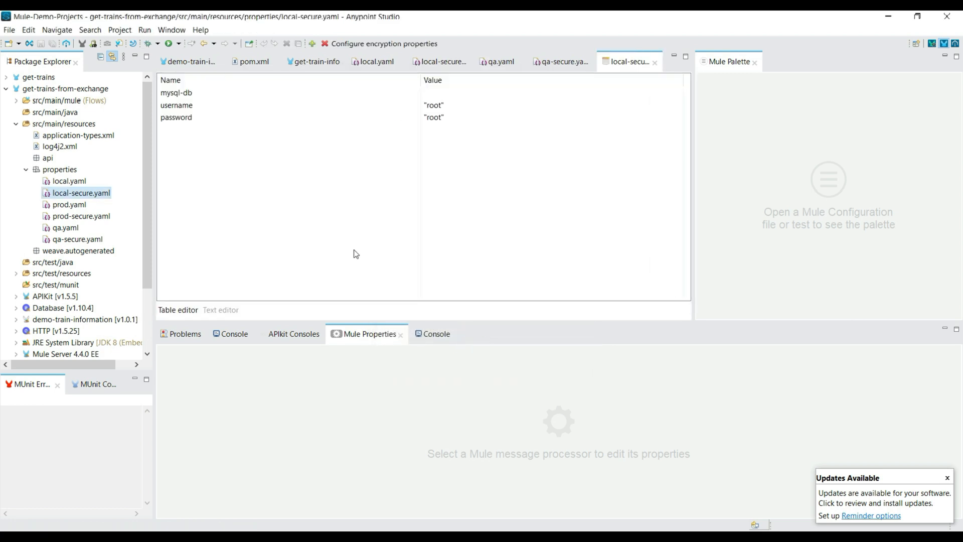
Inspect the edit dialog of the username property and the file's text view, and close the Mule Properties Editor.
double_click(204, 109)
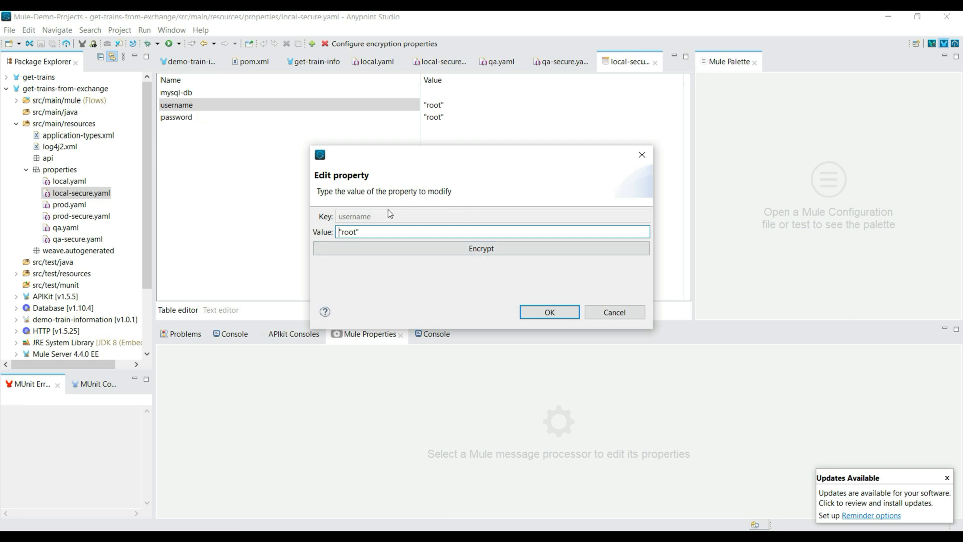
click(608, 314)
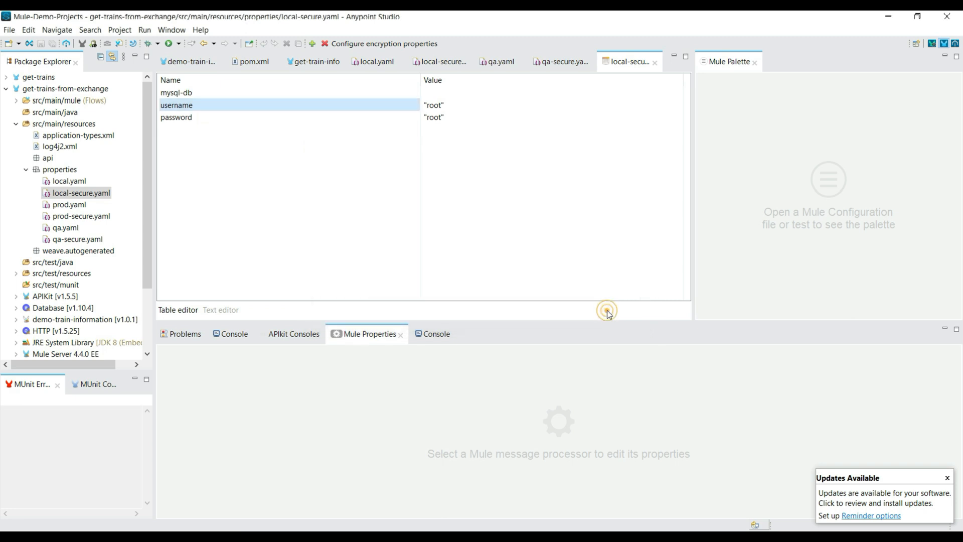
click(220, 311)
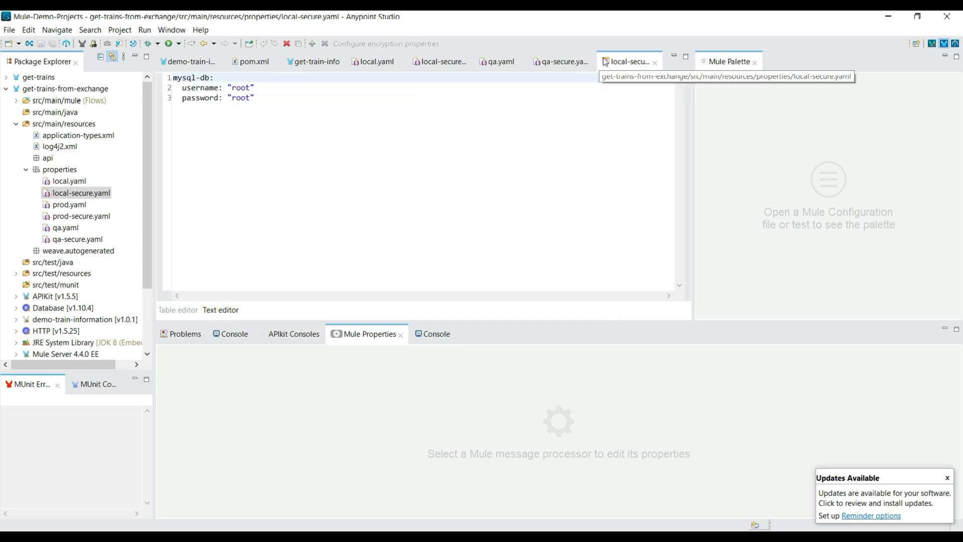
click(655, 62)
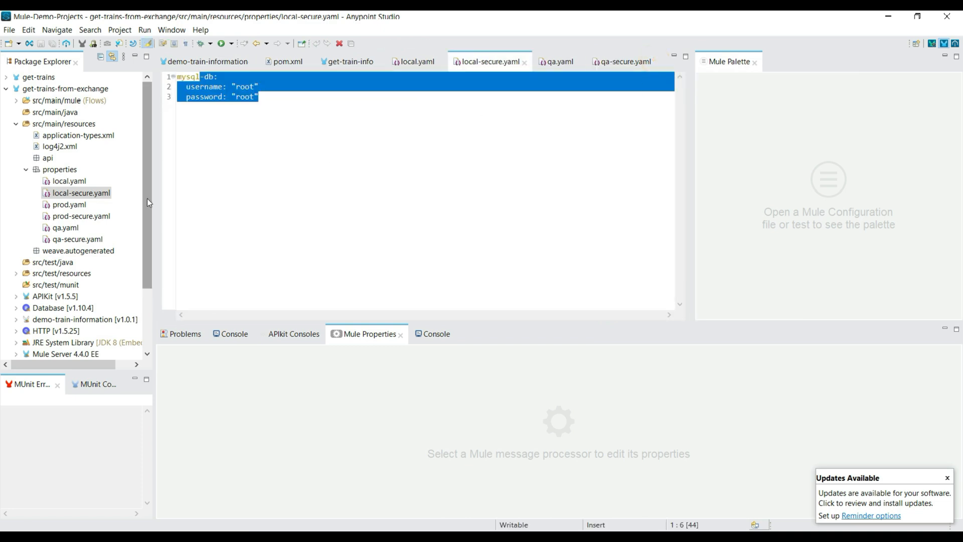
Copy the contents of local-secure.yaml and create a file named encrypt_property.properties in the properties folder.
click(505, 181)
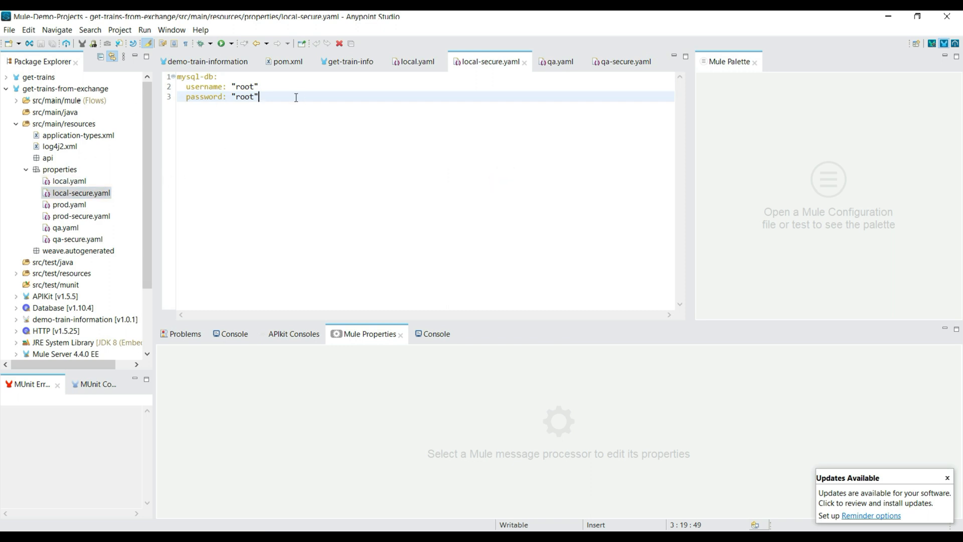
key(ctrl+a)
key(ctrl+c)
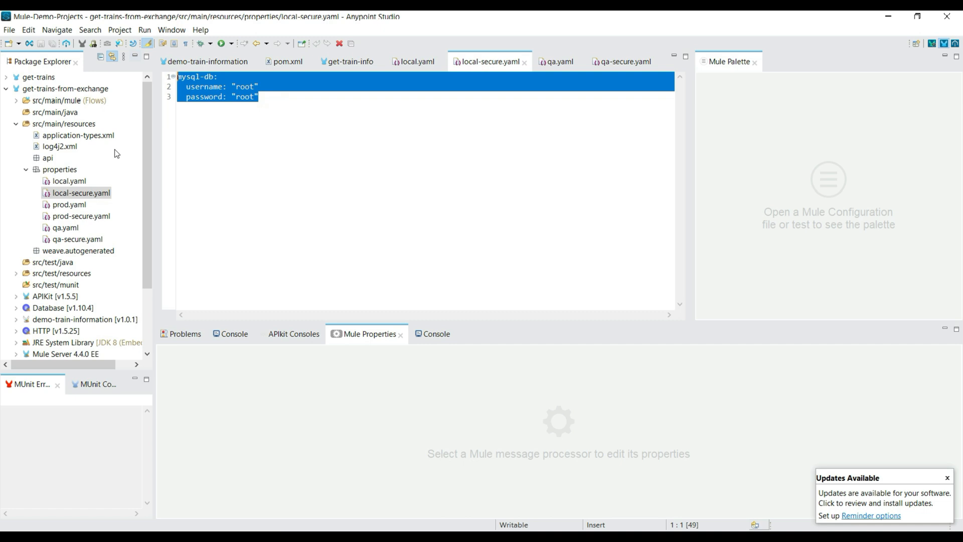
right_click(68, 171)
mouse_move(231, 177)
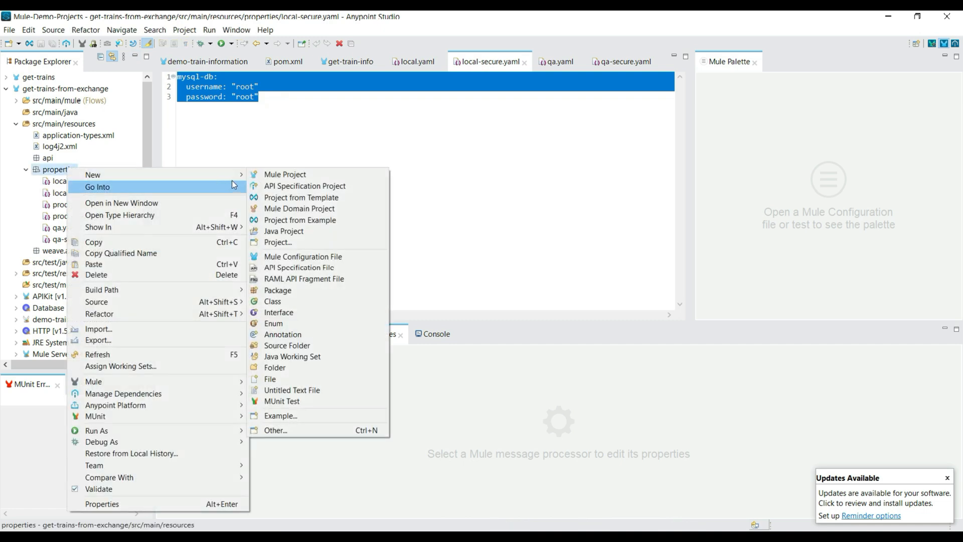
click(303, 378)
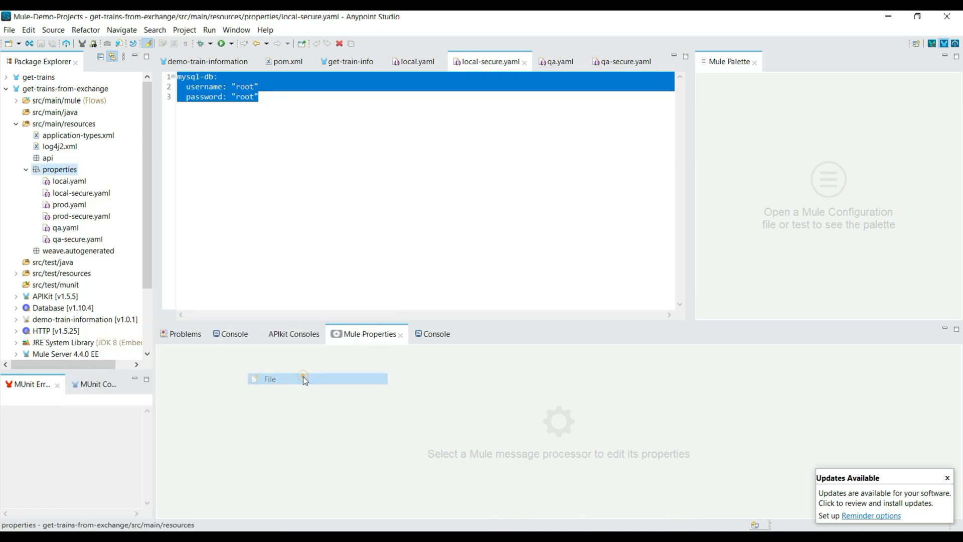
text(encrypt_pro)
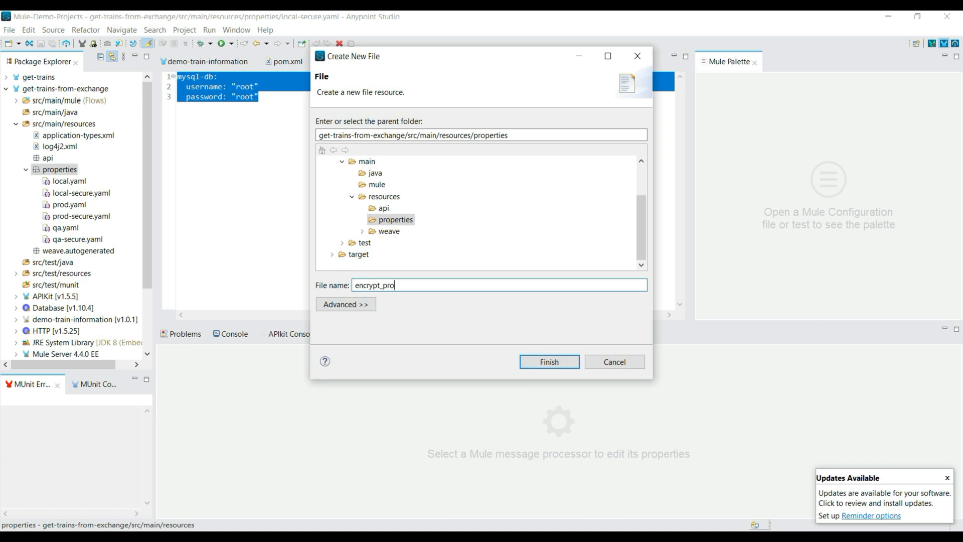
text(perty.properties)
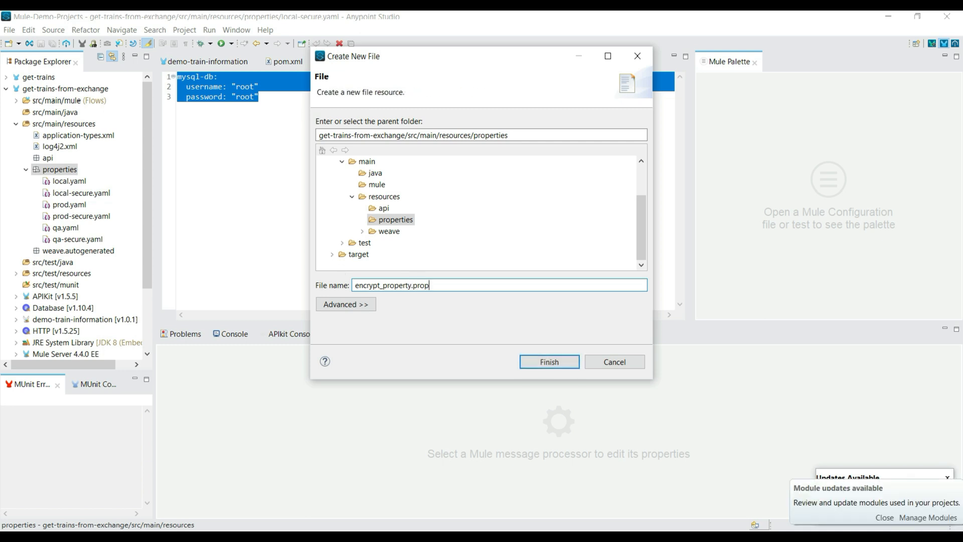
click(524, 363)
Paste the copied mysql-db username and password entries into encrypt_property.properties and save the file.
key(ctrl+v)
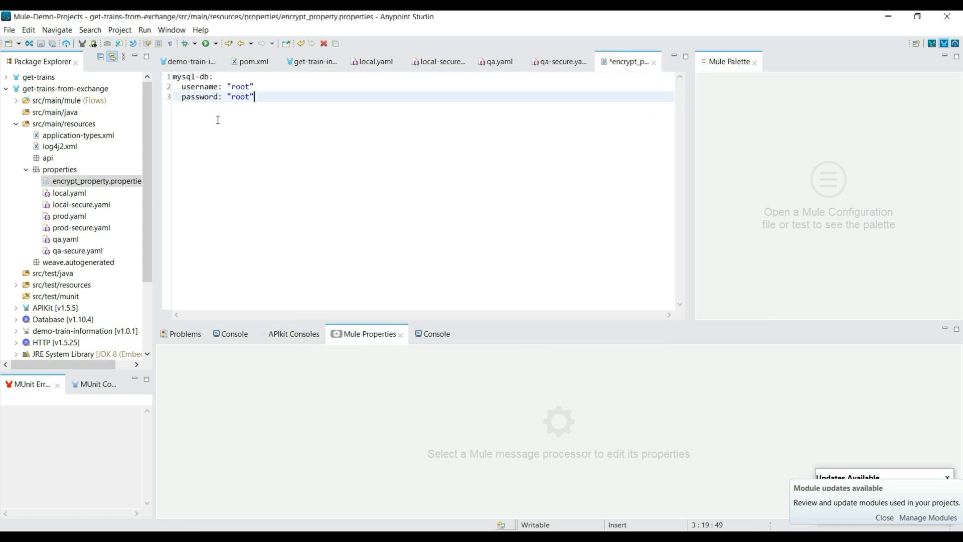
click(218, 79)
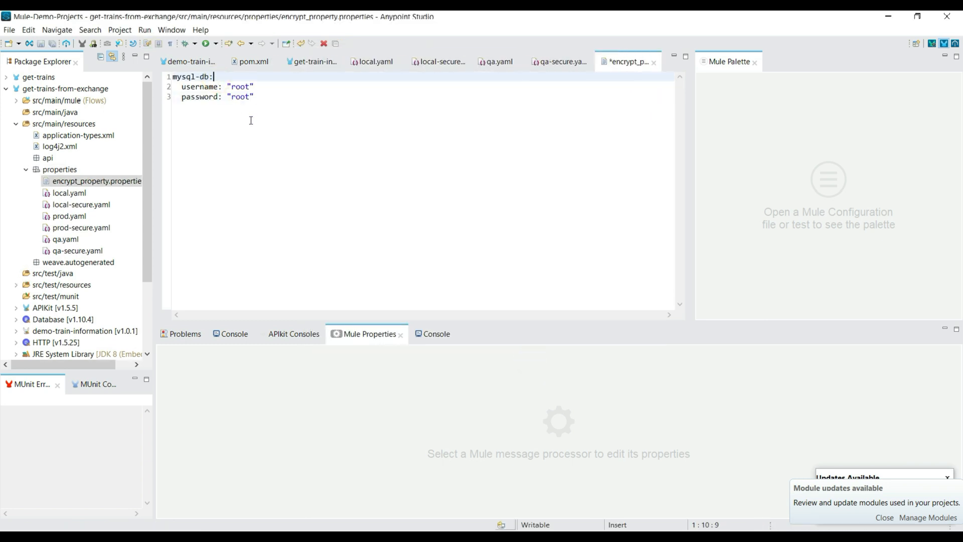
key(ctrl+s)
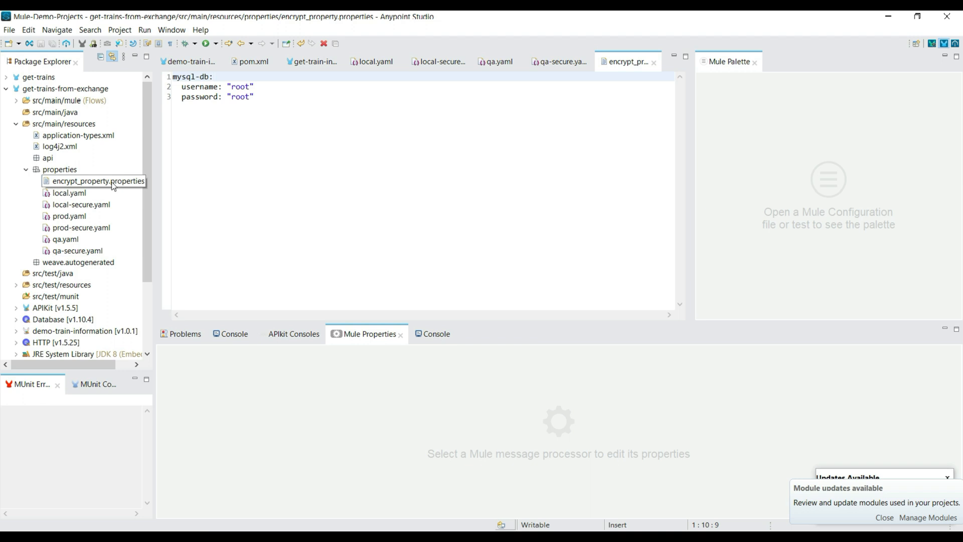
Convert the username and password lines to key=value format, replacing the colons with equals signs and removing the quotes.
click(223, 86)
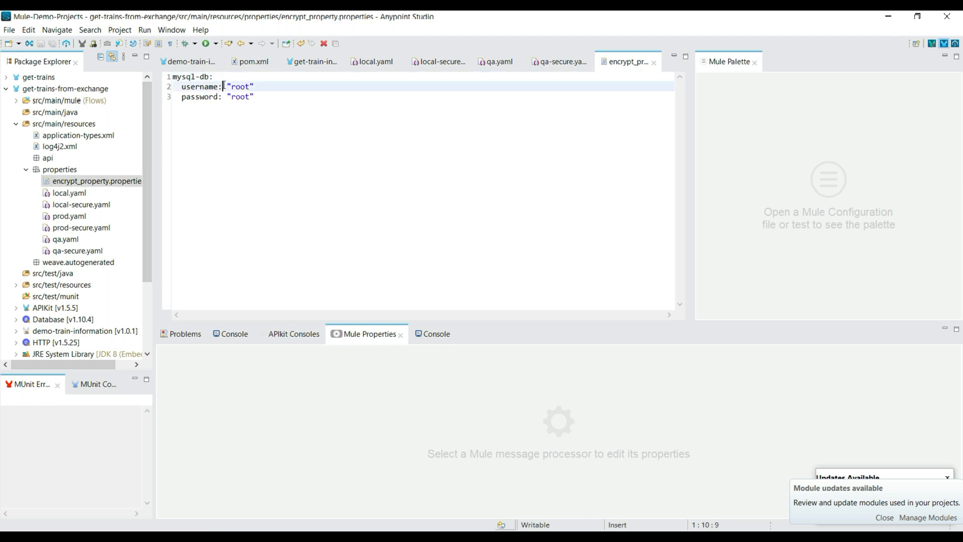
key(BackSpace)
text(=)
click(259, 89)
key(BackSpace)
click(257, 97)
key(BackSpace)
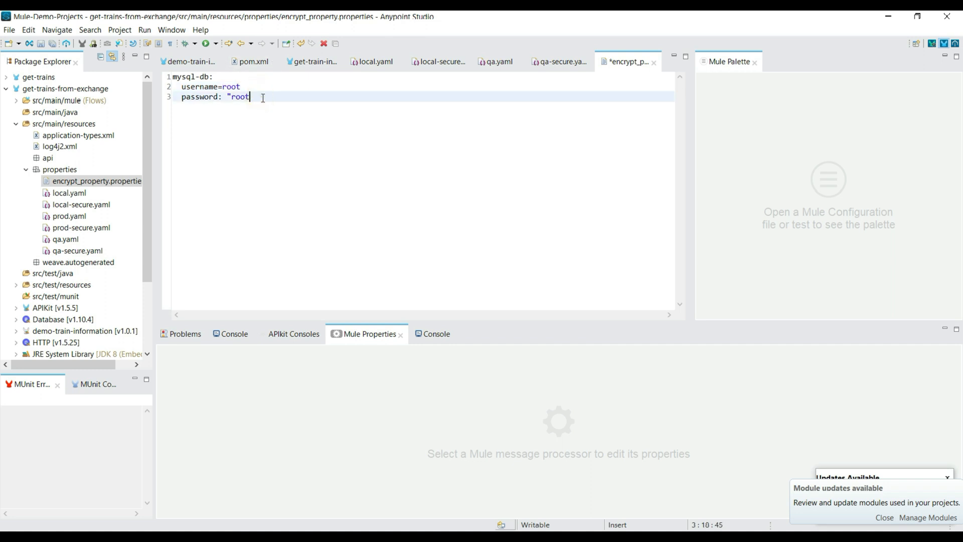
key(BackSpace)
key(BackSpace)
text(=)
Join the mysql-db line with the username line to form the flat key mysql-db.username.
click(218, 79)
key(BackSpace)
text(.)
key(Delete)
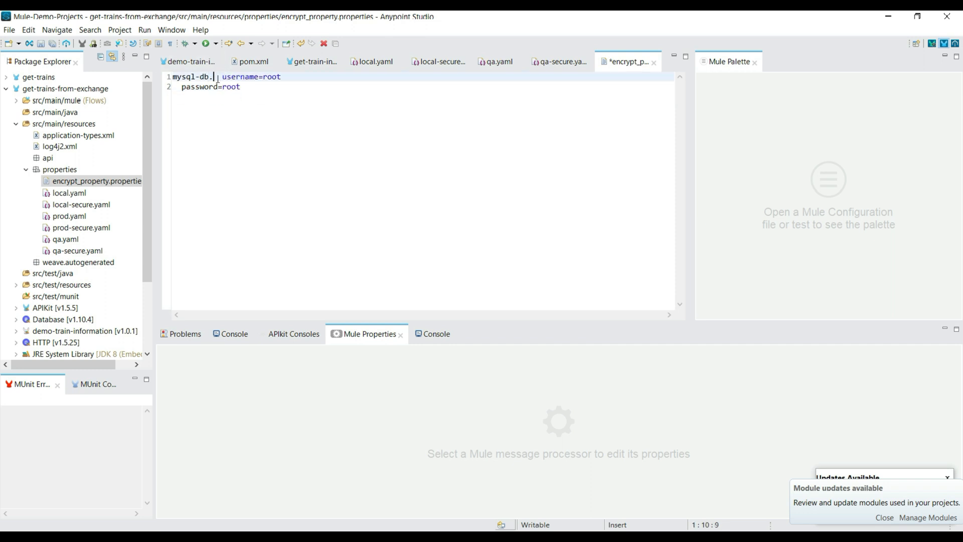
key(Delete)
key(Delete)
Prefix the password key with mysql-db. without leading spaces, and save encrypt_property.properties.
drag(284, 78, 149, 80)
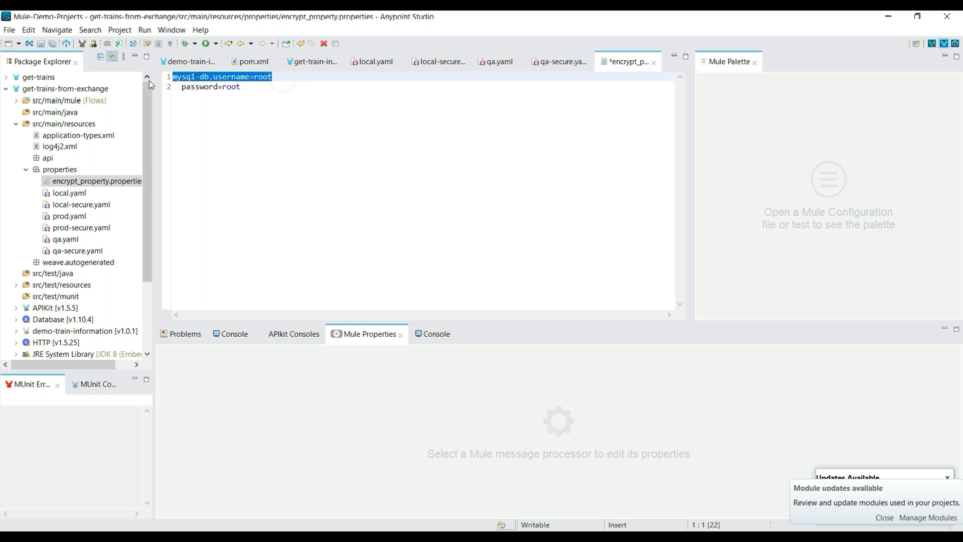
click(213, 76)
click(230, 101)
drag(213, 79, 169, 78)
key(ctrl+c)
click(177, 87)
key(Delete)
key(ctrl+v)
key(Delete)
drag(286, 92, 194, 88)
click(183, 79)
key(ctrl+End)
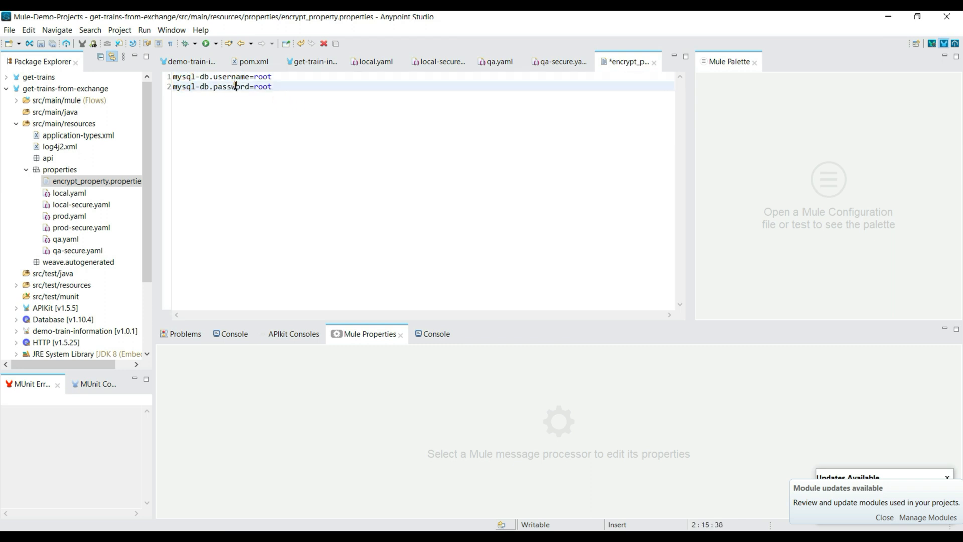
key(ctrl+s)
Open encrypt_property.properties with the Mule Properties Editor.
right_click(120, 180)
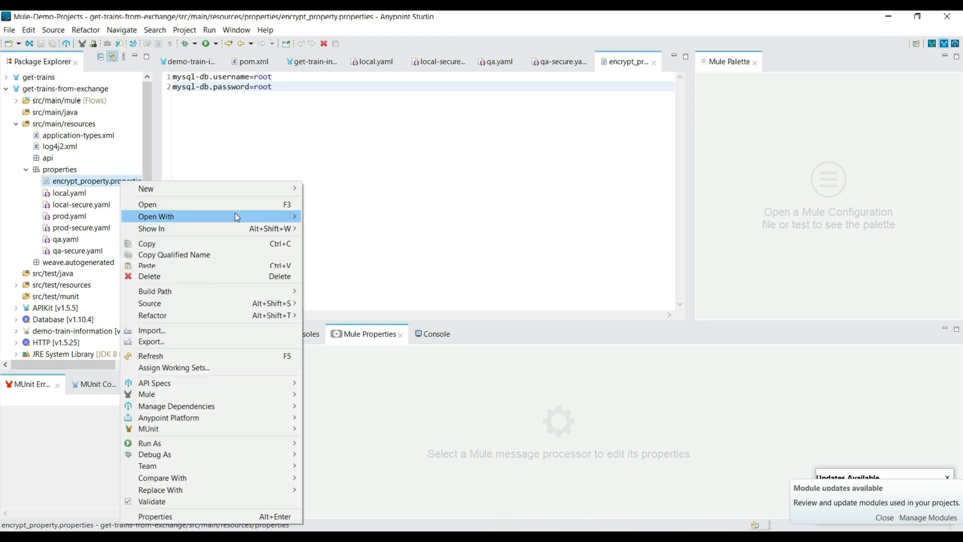
mouse_move(236, 215)
click(339, 227)
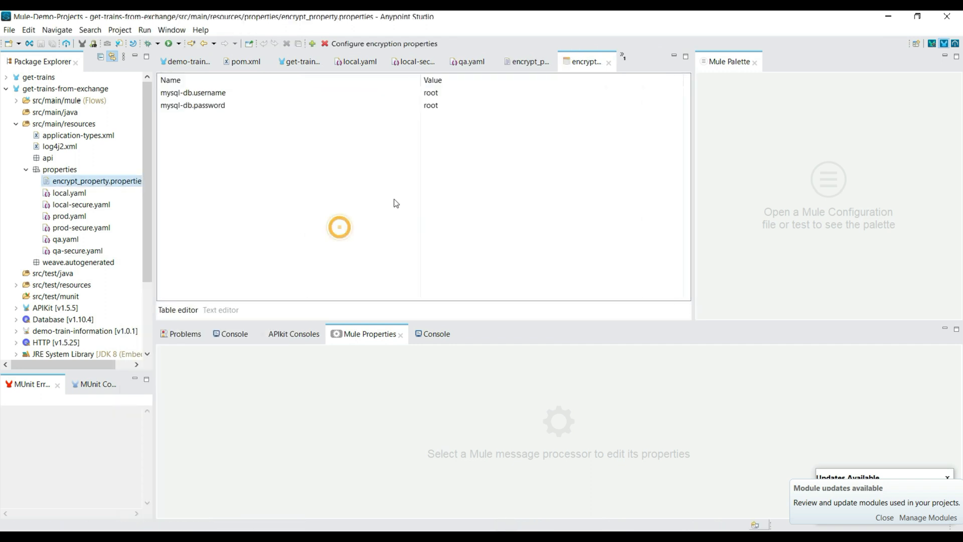
Start encrypting the value of mysql-db.username and choose Blowfish as the encryption algorithm.
double_click(233, 92)
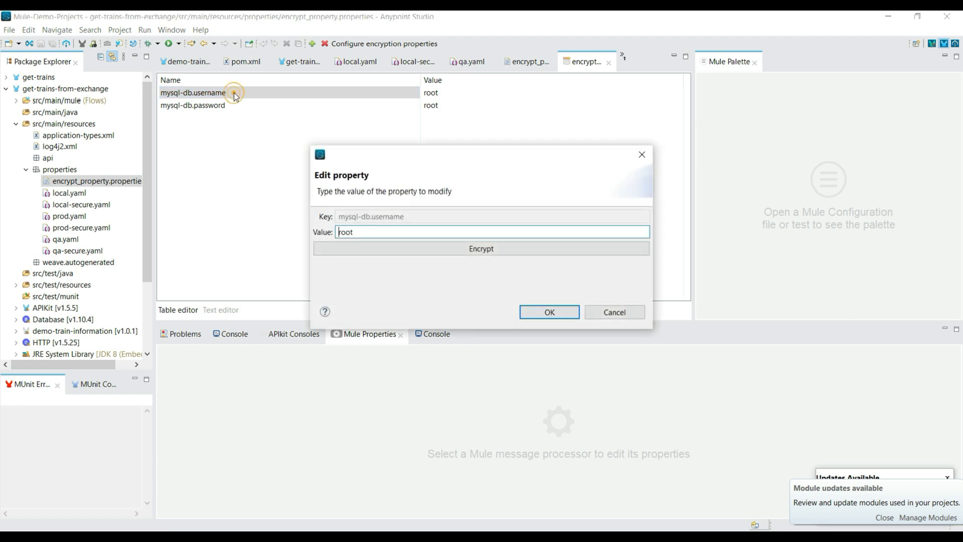
double_click(362, 232)
click(407, 216)
click(461, 250)
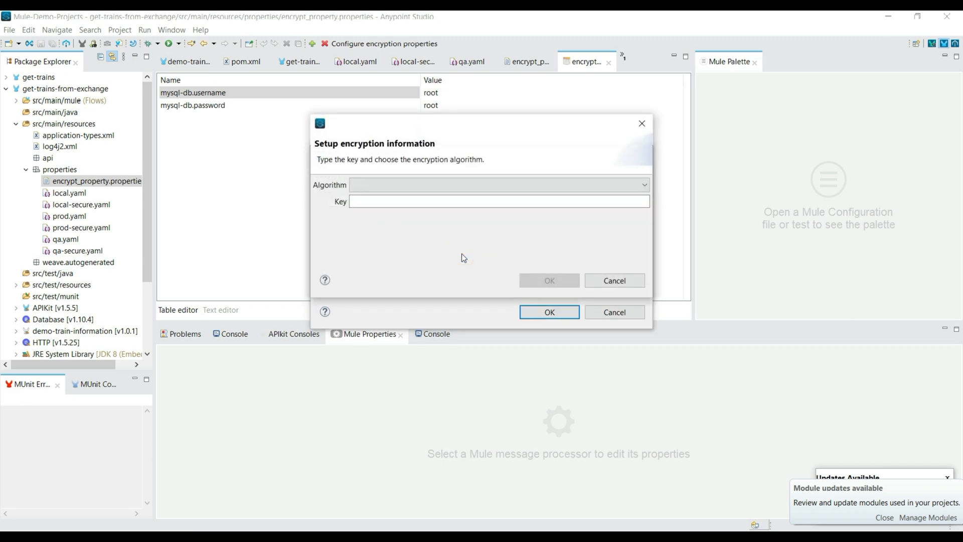
click(550, 185)
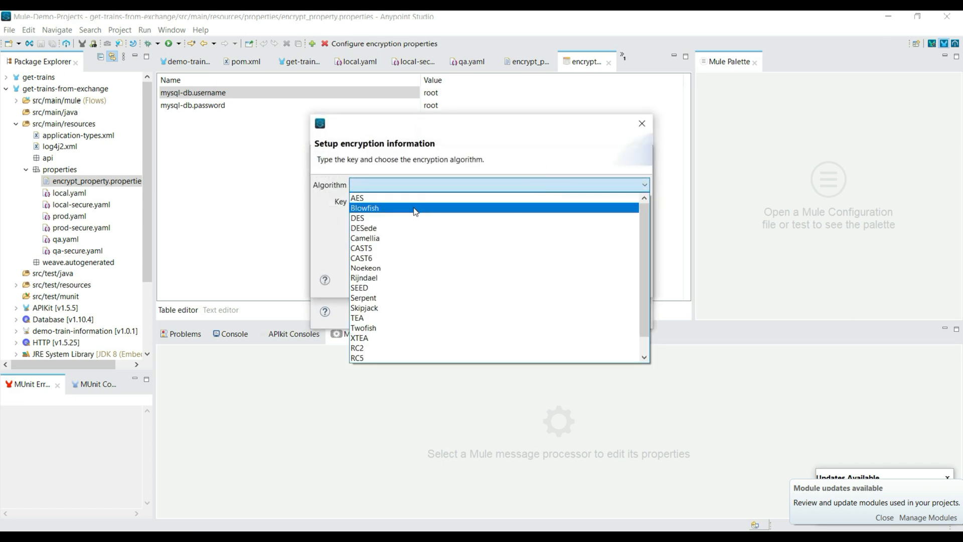
click(415, 209)
click(383, 184)
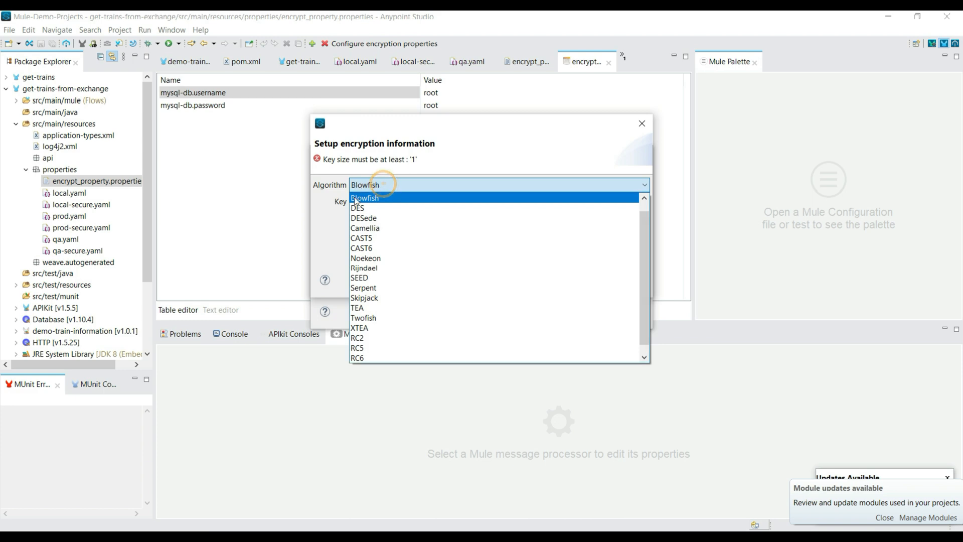
Switch to Notepad++ and add the line "algo: Blowfish" below the encryption key in the new 20 note.
click(265, 536)
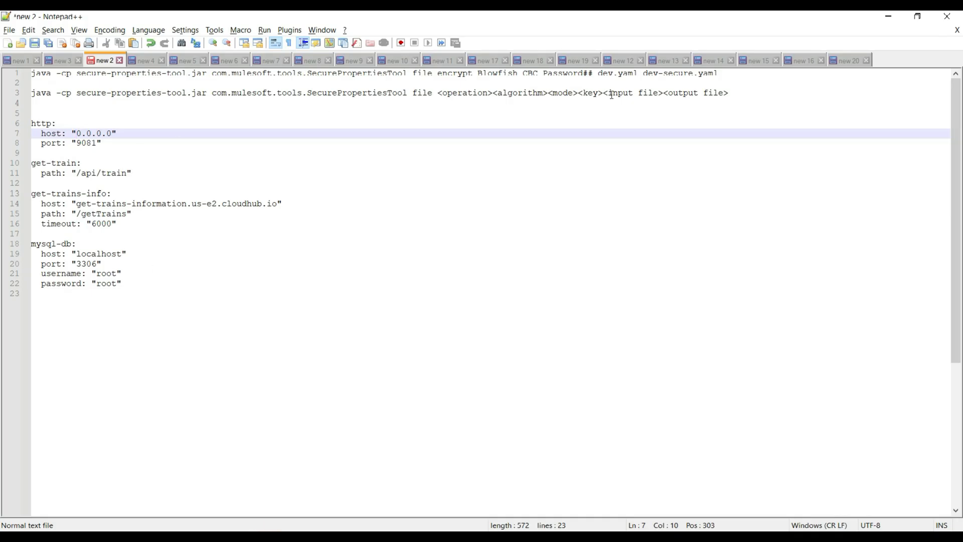
click(847, 61)
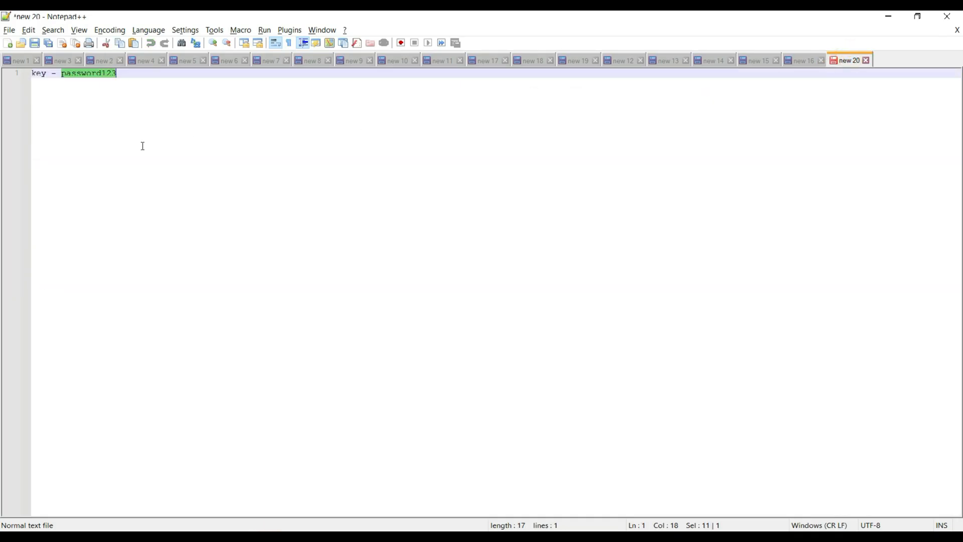
click(143, 75)
key(Return)
key(Return)
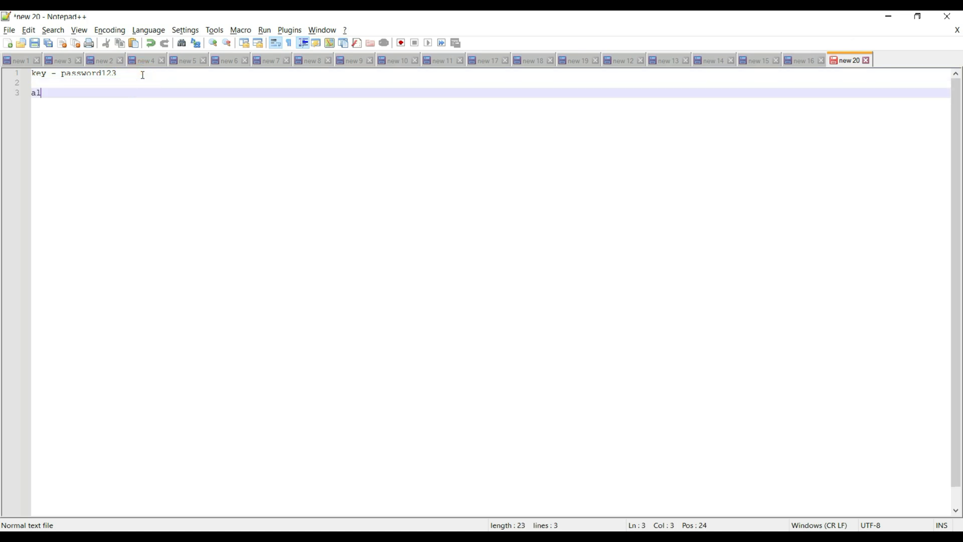
text(algo: Blowfish)
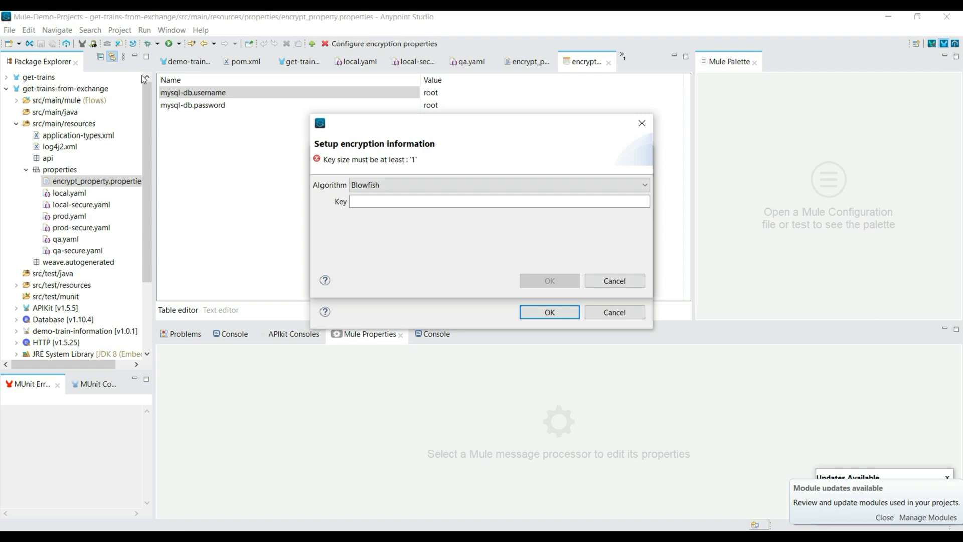
Copy the encryption key from the Notepad++ note into the encryption setup's Key field and apply the encrypted value to mysql-db.username.
click(391, 202)
key(alt+Tab)
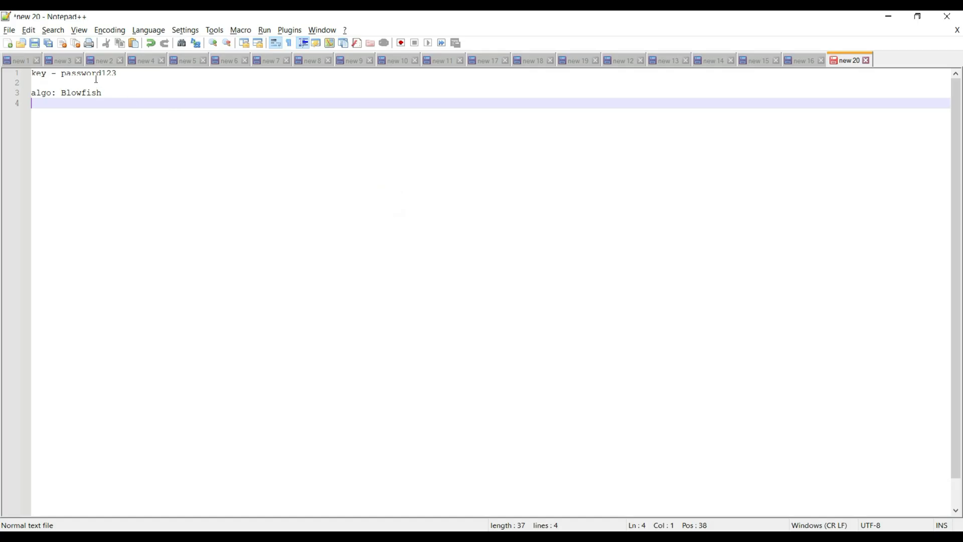
click(86, 74)
double_click(86, 73)
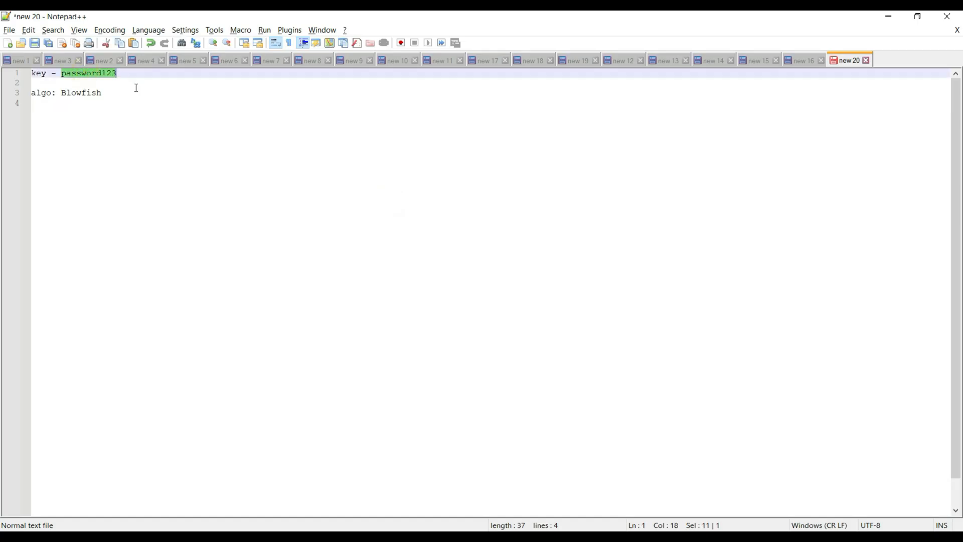
key(alt+Tab)
key(ctrl+v)
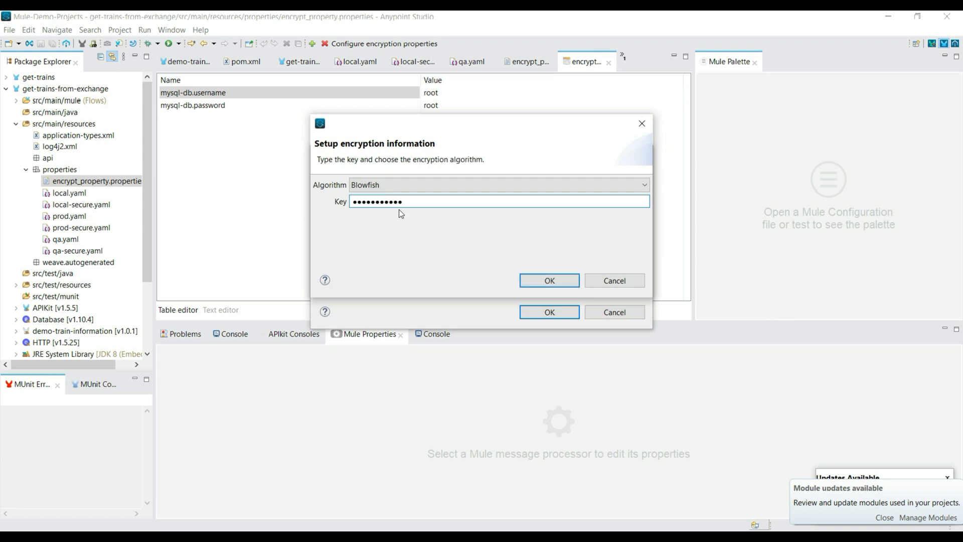
click(540, 283)
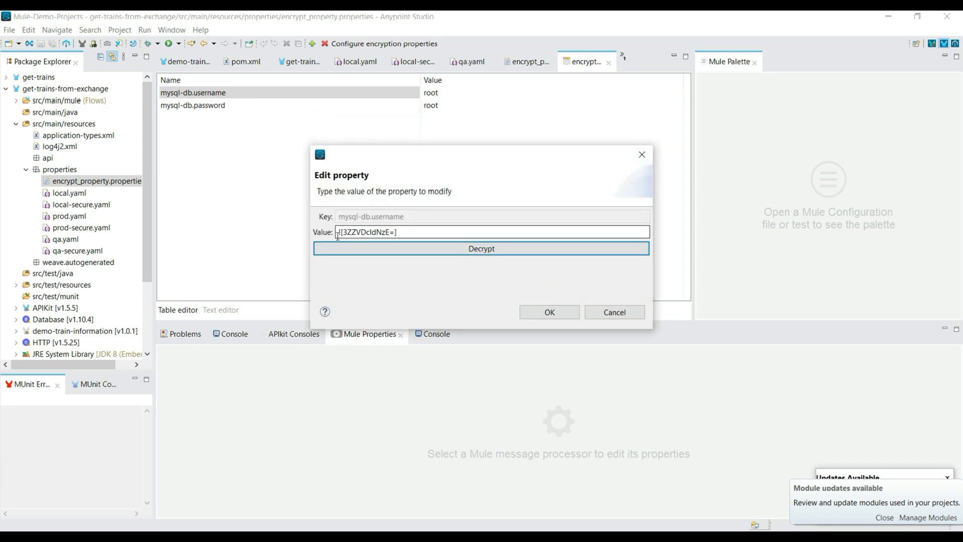
double_click(403, 234)
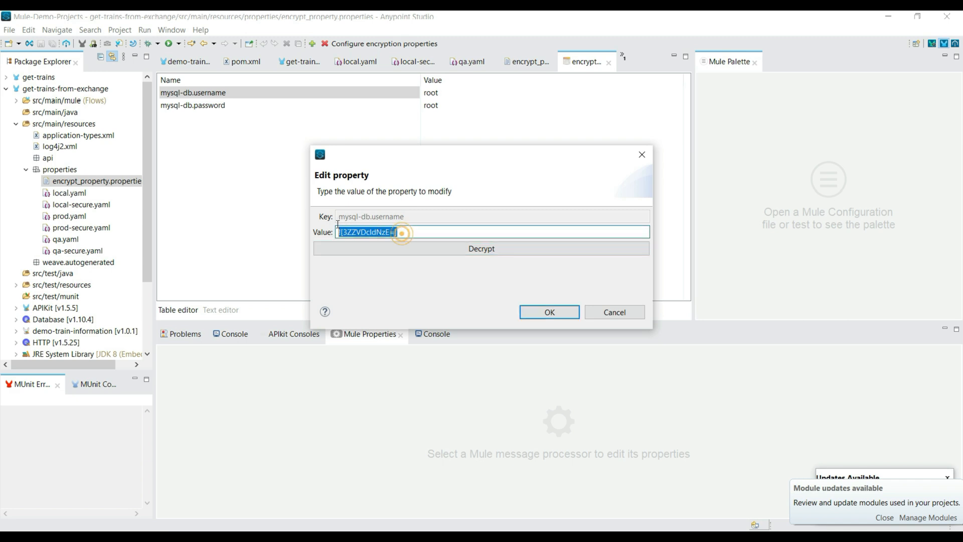
click(554, 312)
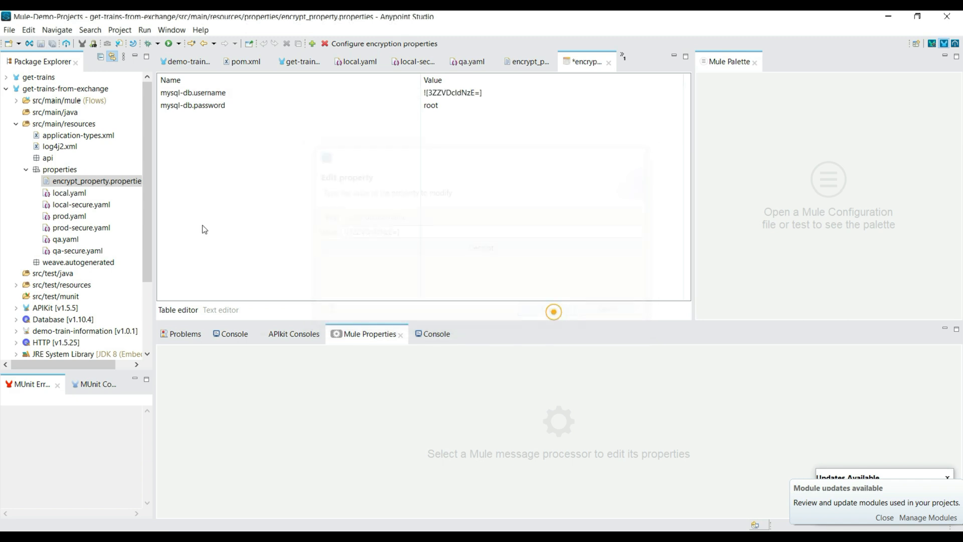
Encrypt the value of the mysql-db.password property and apply it.
double_click(232, 108)
double_click(358, 231)
click(502, 248)
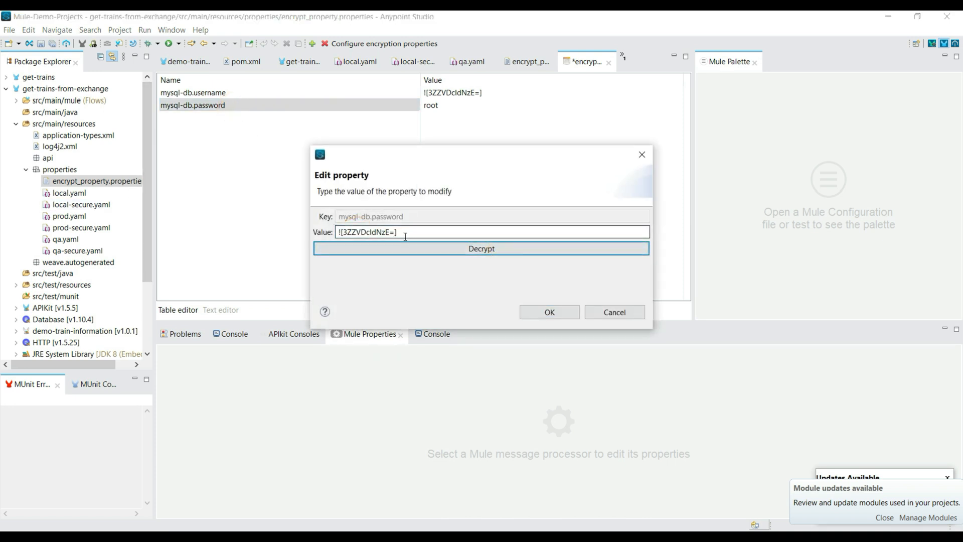
drag(405, 233, 332, 232)
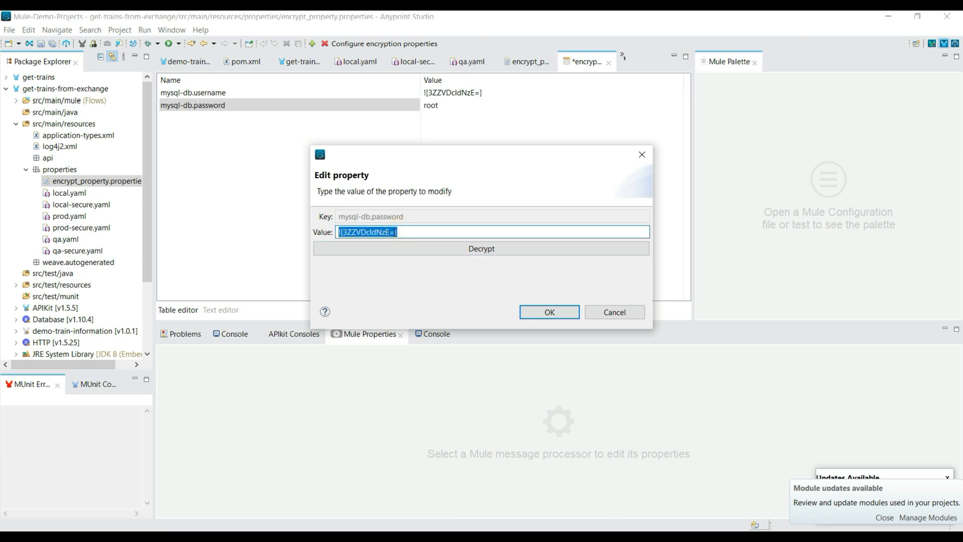
click(557, 311)
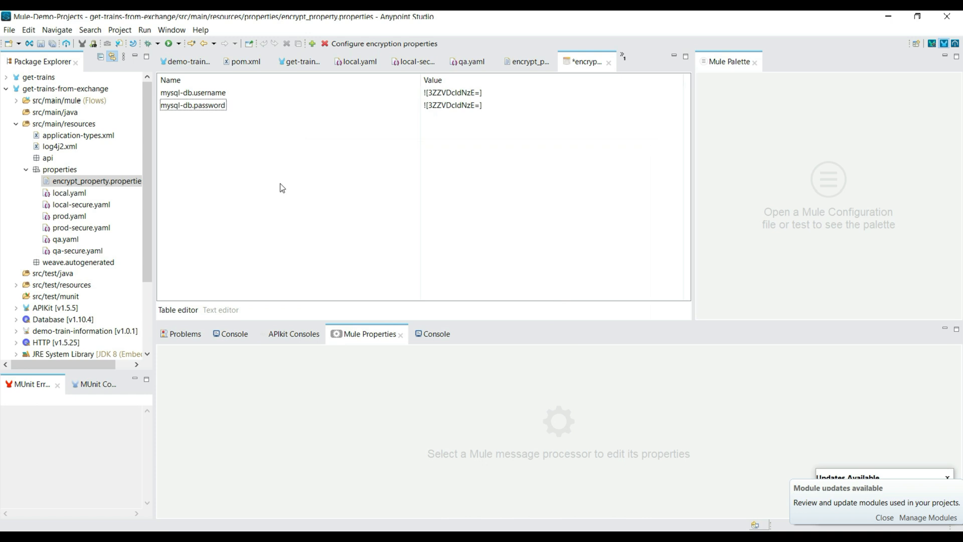
Copy the encrypted value from encrypt_property.properties over the mysql-db username and password values in local-secure.yaml and save the file.
click(221, 309)
click(232, 171)
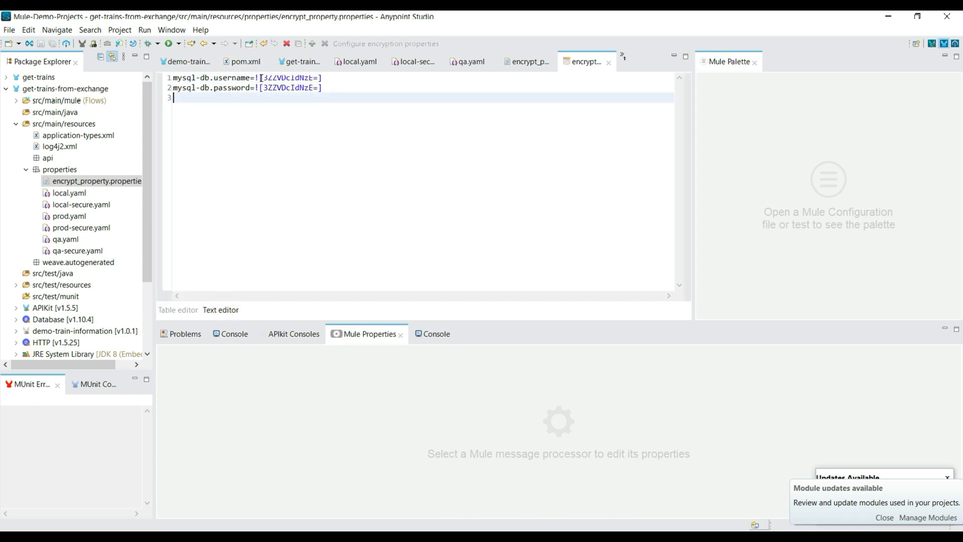
drag(255, 78, 321, 76)
key(ctrl+c)
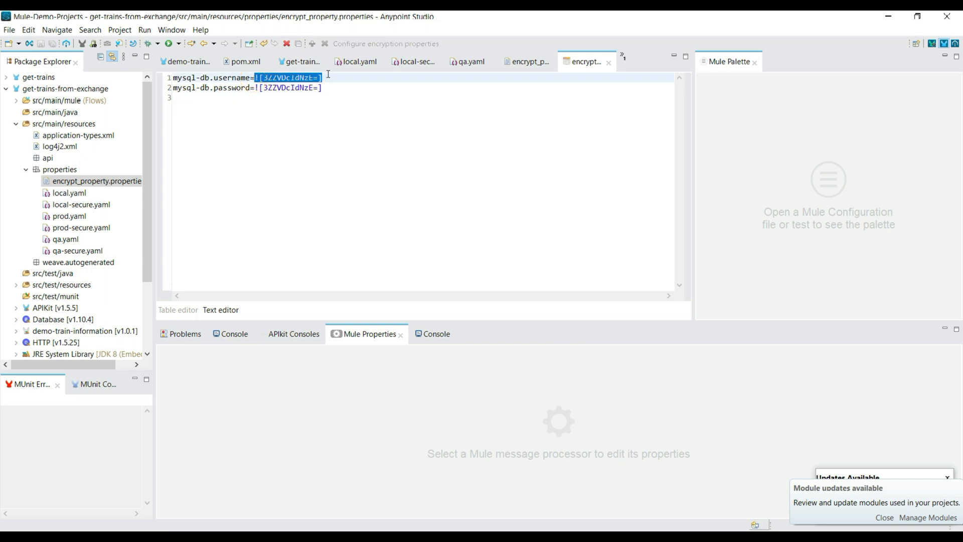
double_click(81, 204)
double_click(242, 86)
key(ctrl+v)
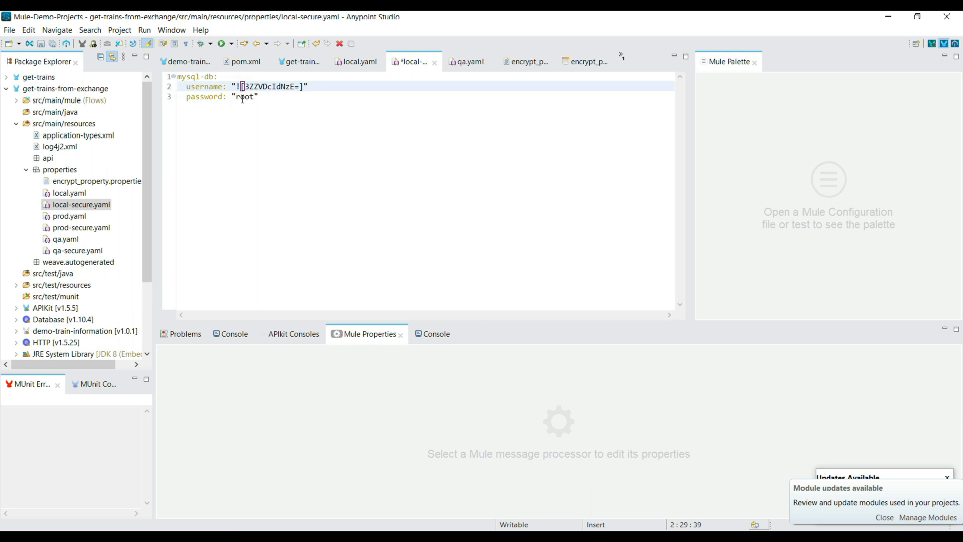
double_click(243, 97)
key(ctrl+v)
key(ctrl+s)
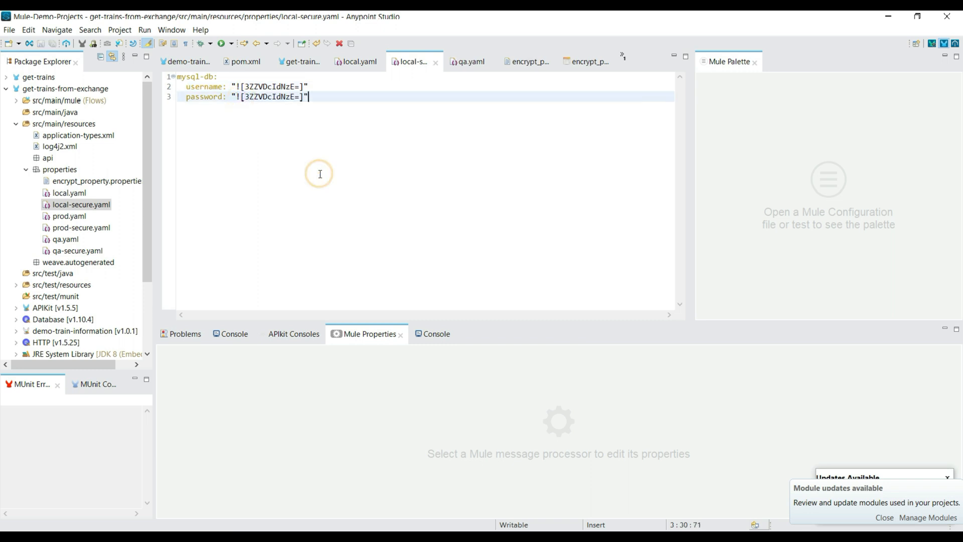
Replace the contents of prod-secure.yaml with the mysql-db username and encrypted password block from local-secure.yaml.
click(104, 209)
click(337, 102)
key(ctrl+a)
key(ctrl+c)
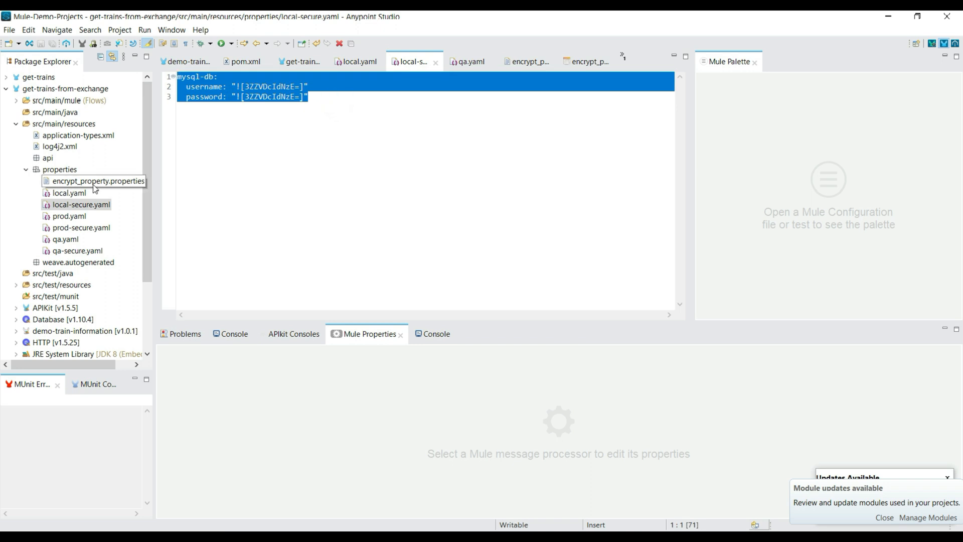
double_click(95, 228)
key(ctrl+a)
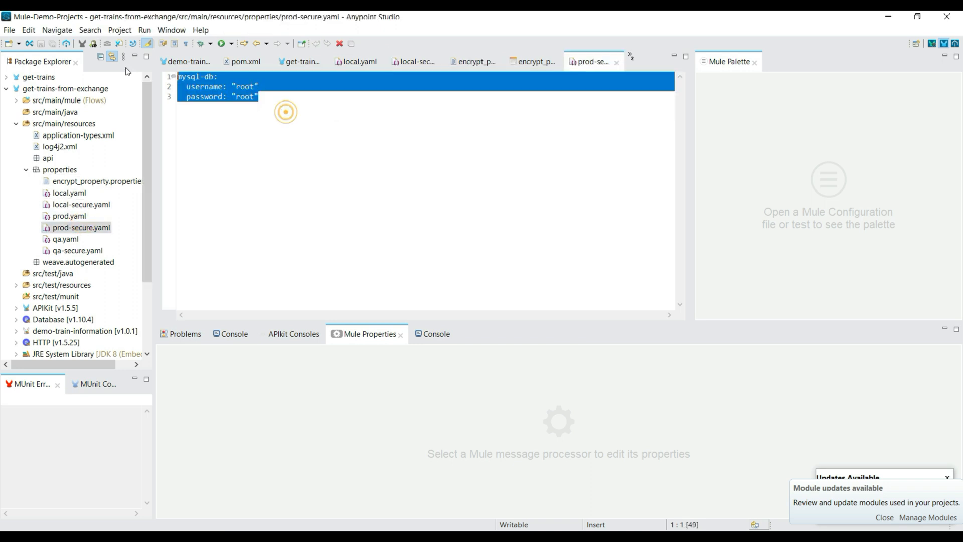
key(ctrl+v)
Replace the contents of qa-secure.yaml with the copied mysql-db username and encrypted password block and save it.
double_click(81, 251)
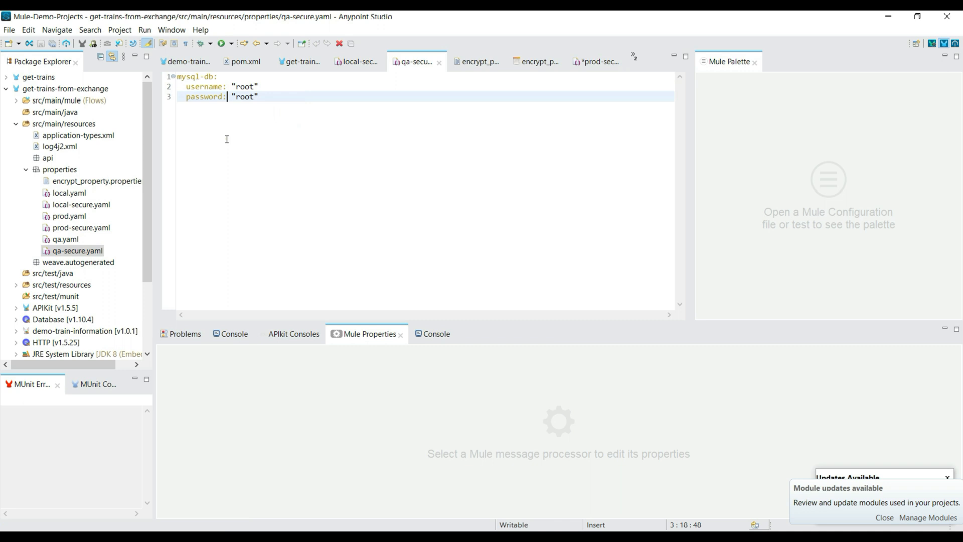
key(ctrl+a)
key(ctrl+v)
key(ctrl+s)
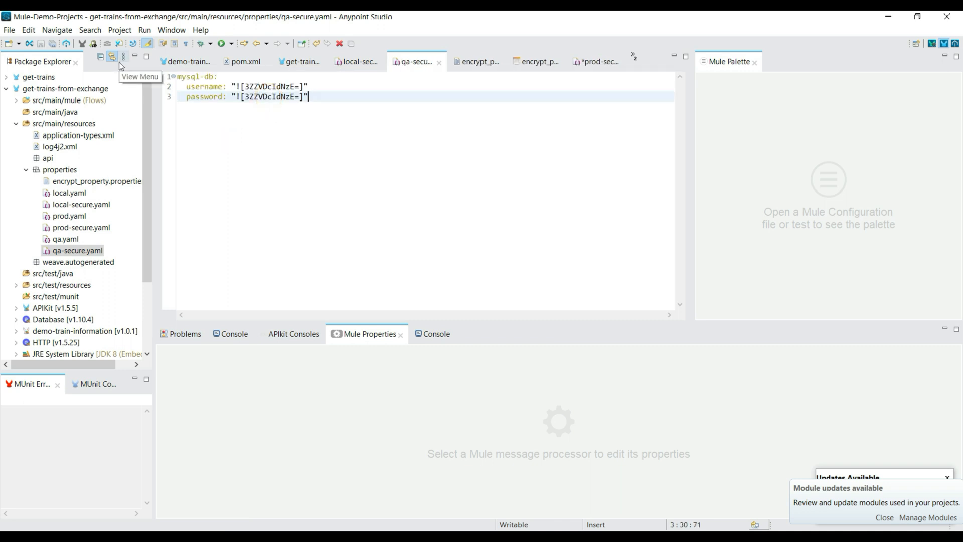
Check the encrypted username and password entries in encrypt_property.properties, and save the changes in prod-secure.yaml.
double_click(100, 181)
click(258, 166)
drag(328, 87, 252, 89)
drag(327, 77, 256, 78)
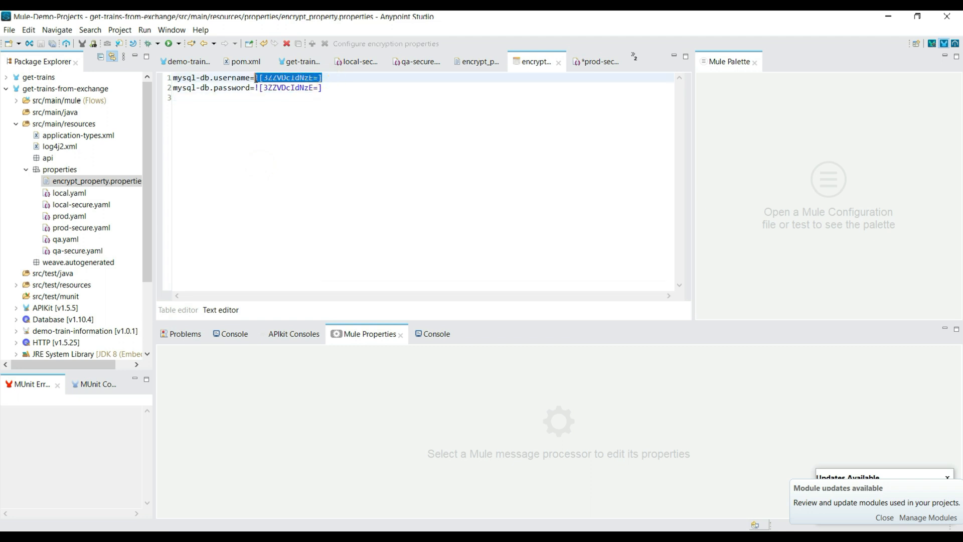
click(265, 108)
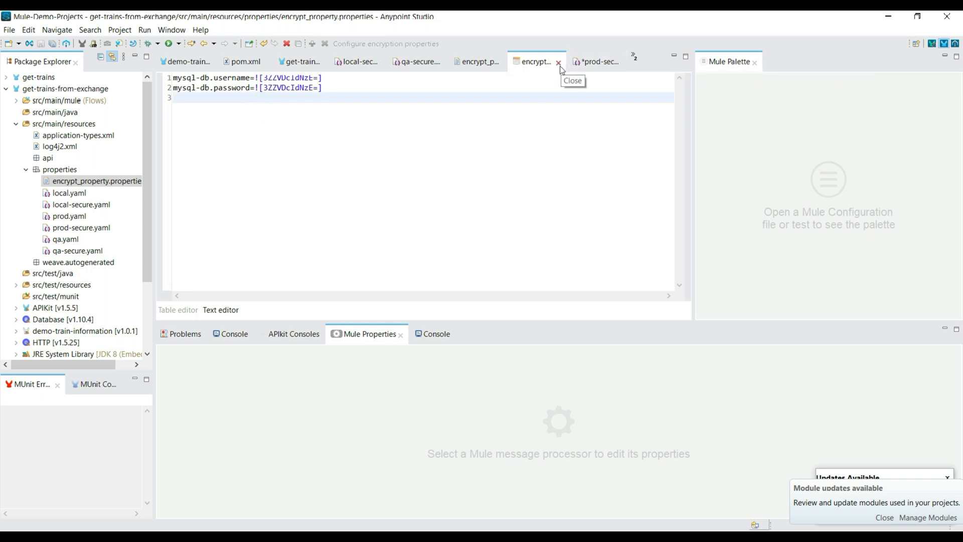
click(594, 63)
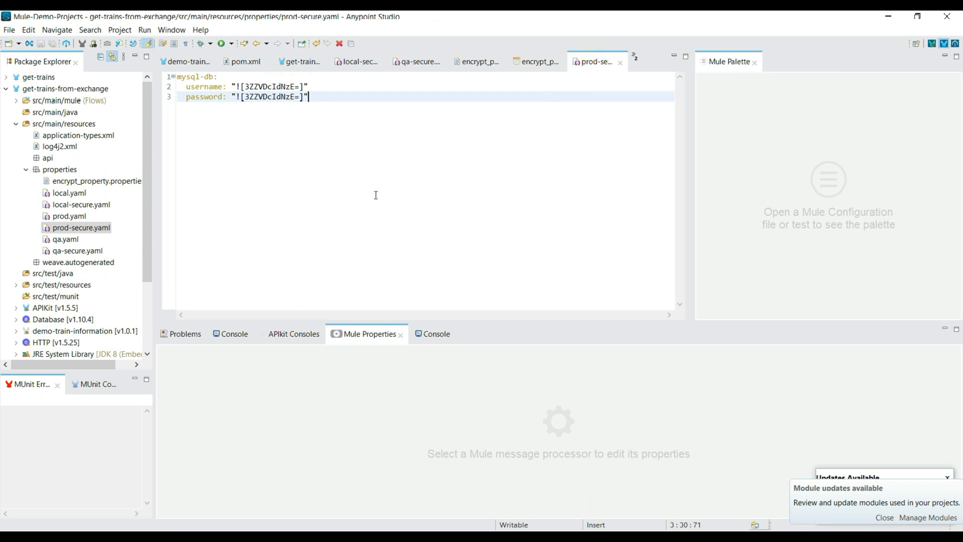
Show the console and dismiss the module and software update notifications.
click(223, 335)
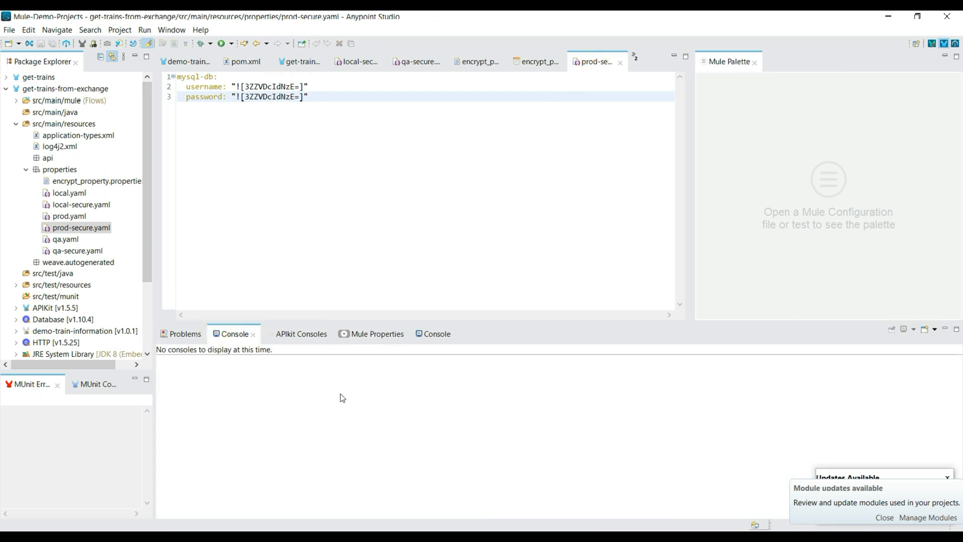
click(882, 518)
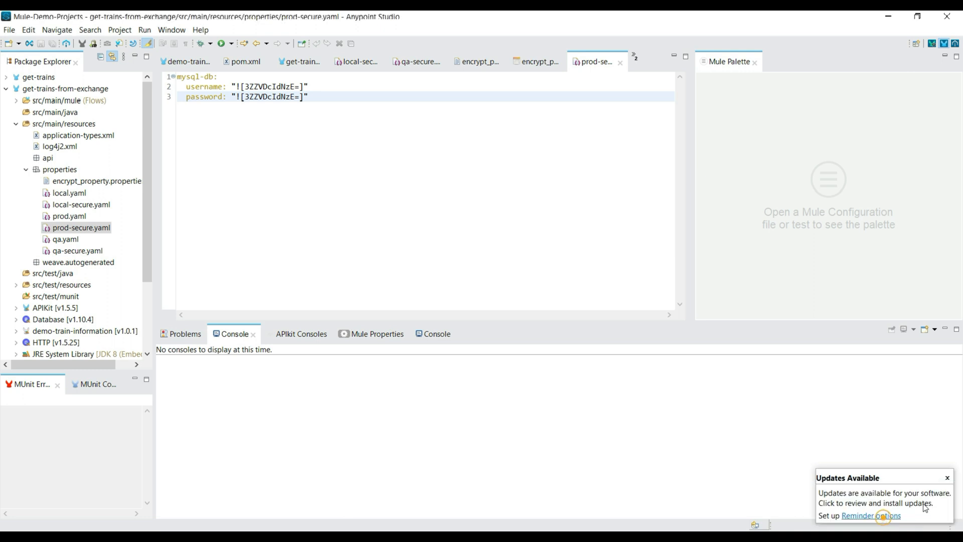
click(947, 478)
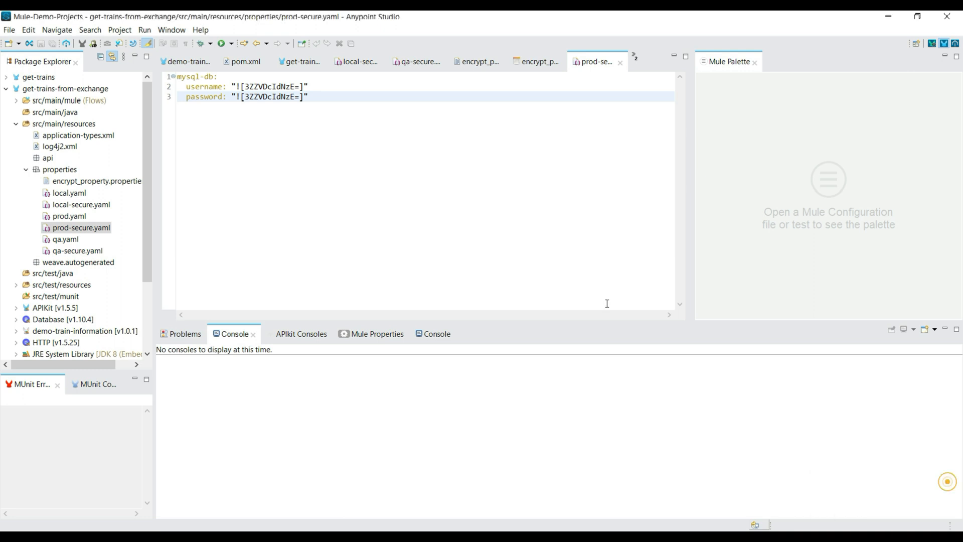
Run the get-trains-from-exchange project from the get-train-info flow.
click(197, 62)
click(300, 62)
right_click(425, 121)
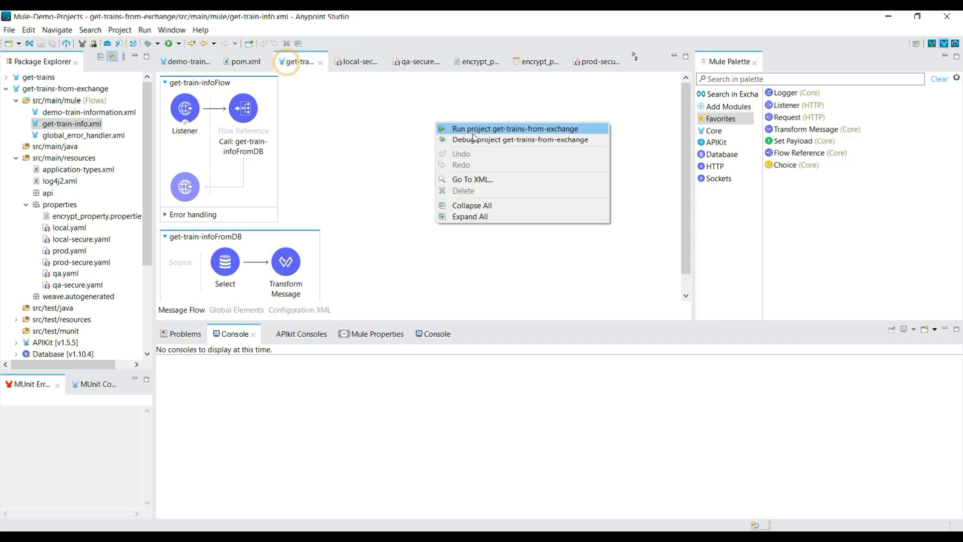
click(477, 129)
click(238, 265)
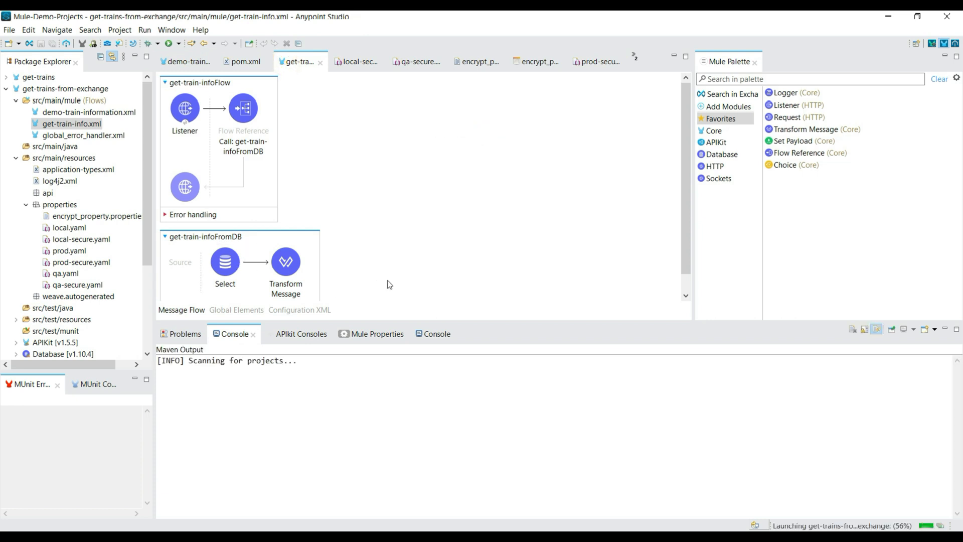
Open the Mysql_Database_Config global element of demo-train-information.xml for editing.
click(170, 62)
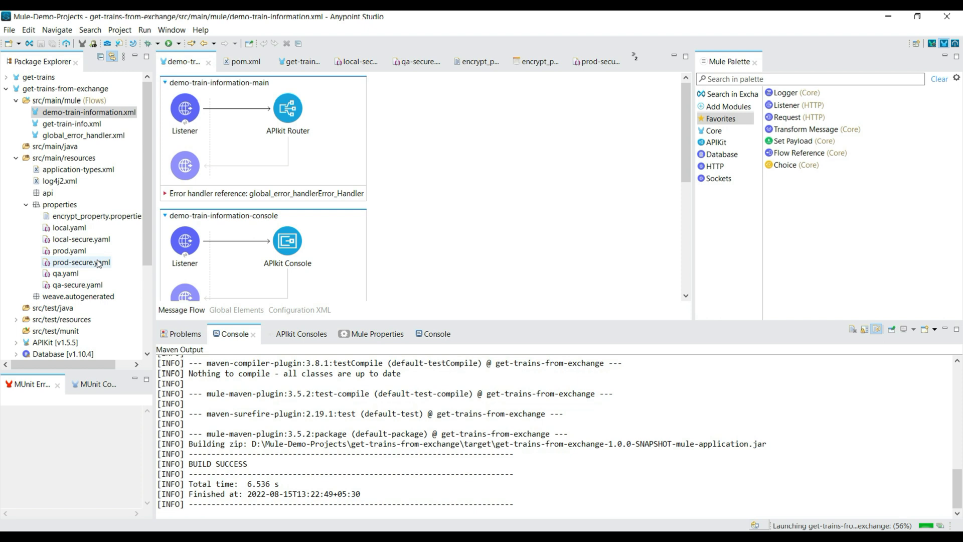
click(237, 310)
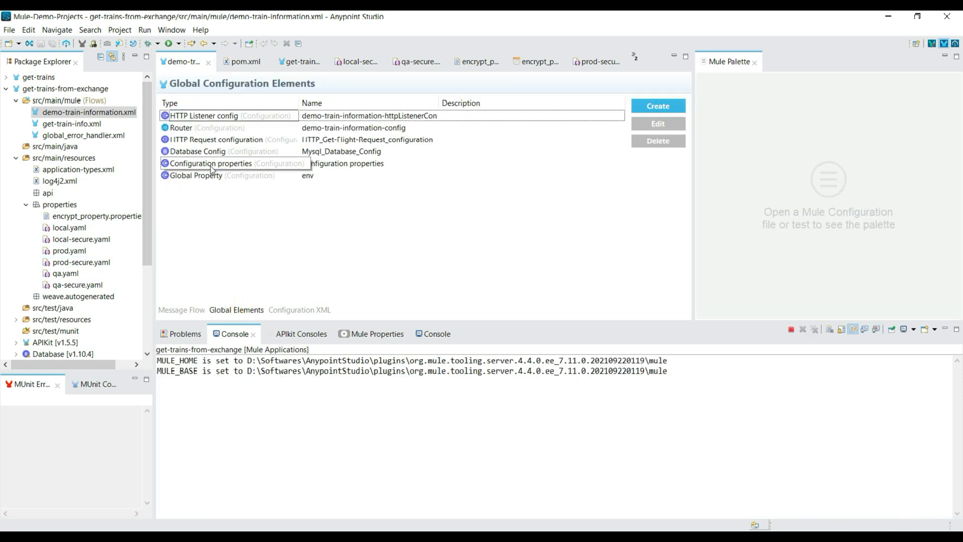
click(204, 152)
click(657, 124)
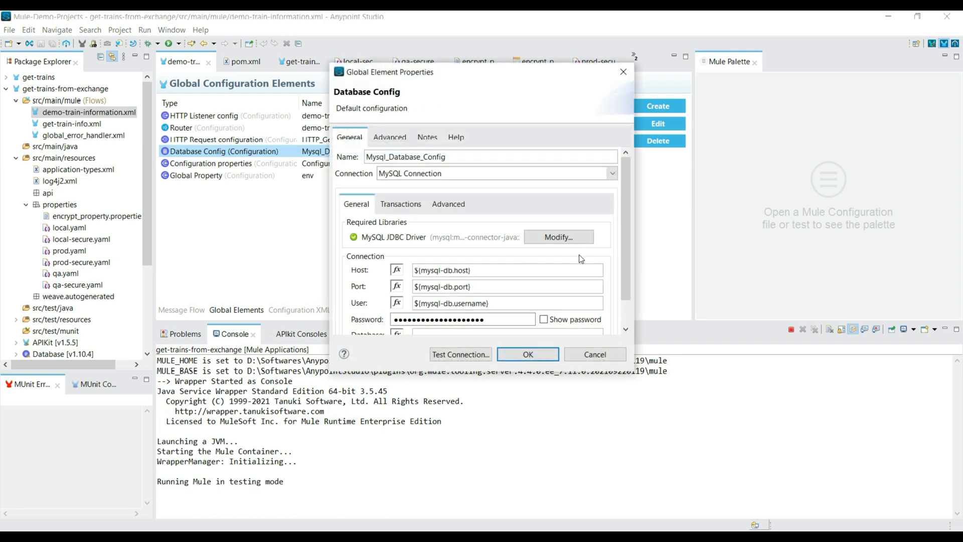
Set the database connection's User to ${secure::mysql-db.username}.
scroll(621, 188, down, 2)
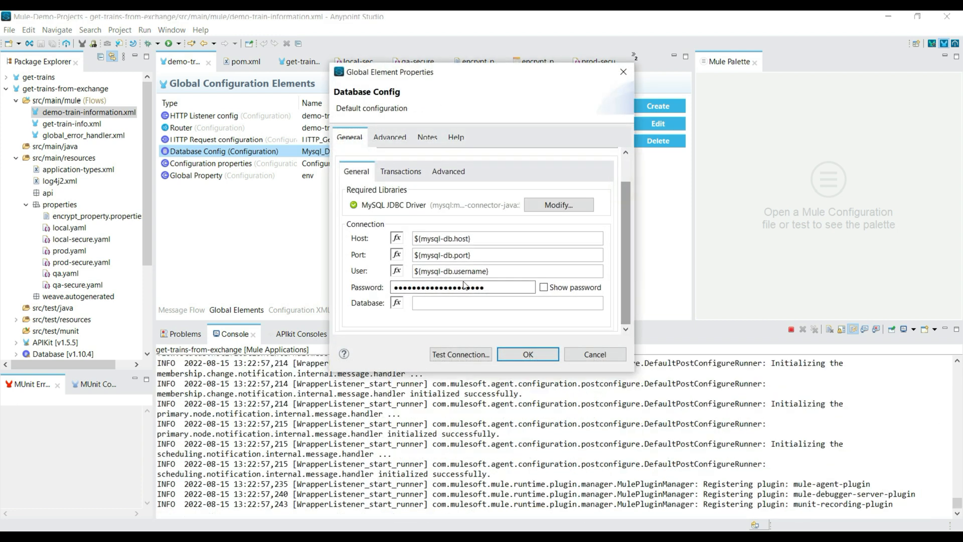
drag(504, 271, 411, 272)
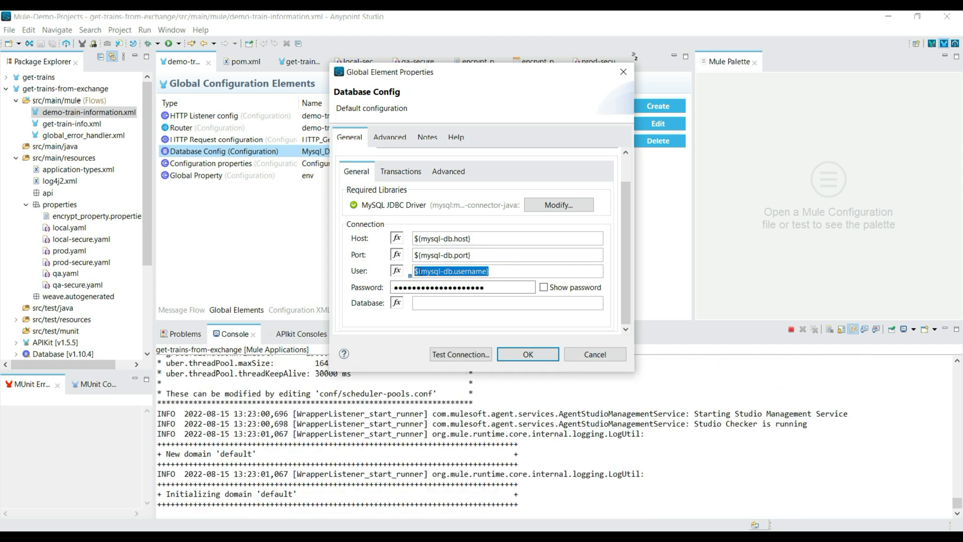
click(423, 271)
drag(422, 271, 488, 271)
click(454, 272)
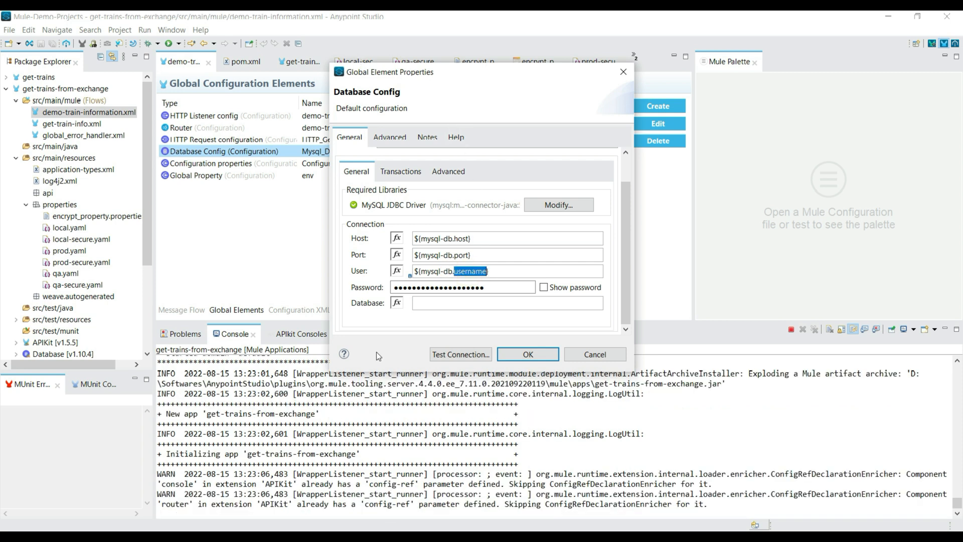
click(418, 272)
text(secure::)
Reveal the connection's Password field, set its property reference to ${secure::mysql-db.password}, and confirm and save the configuration.
click(544, 288)
click(402, 288)
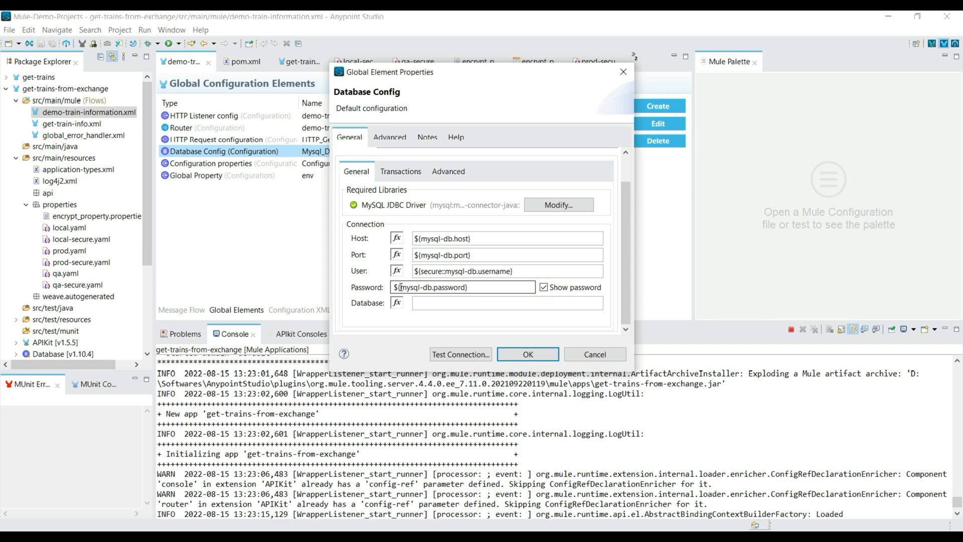
text(secure::)
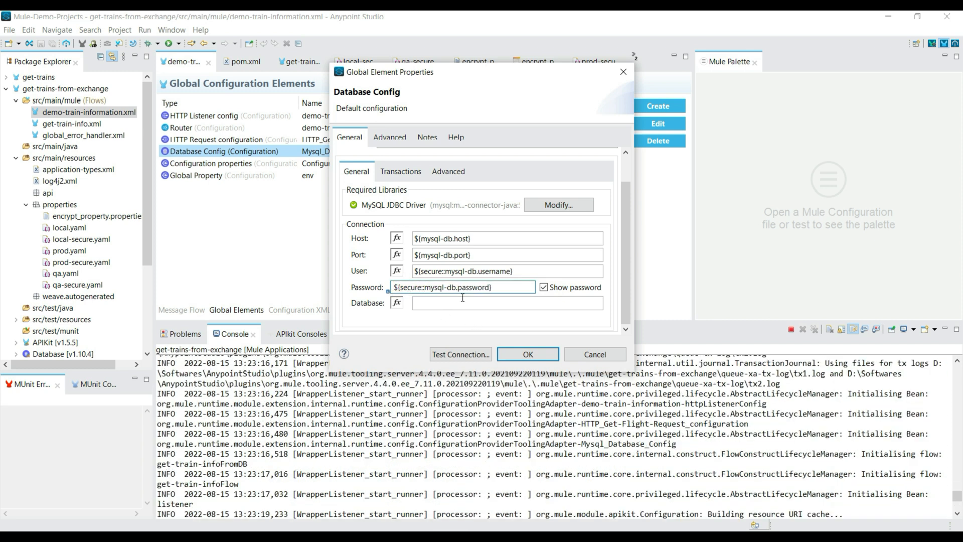
double_click(412, 288)
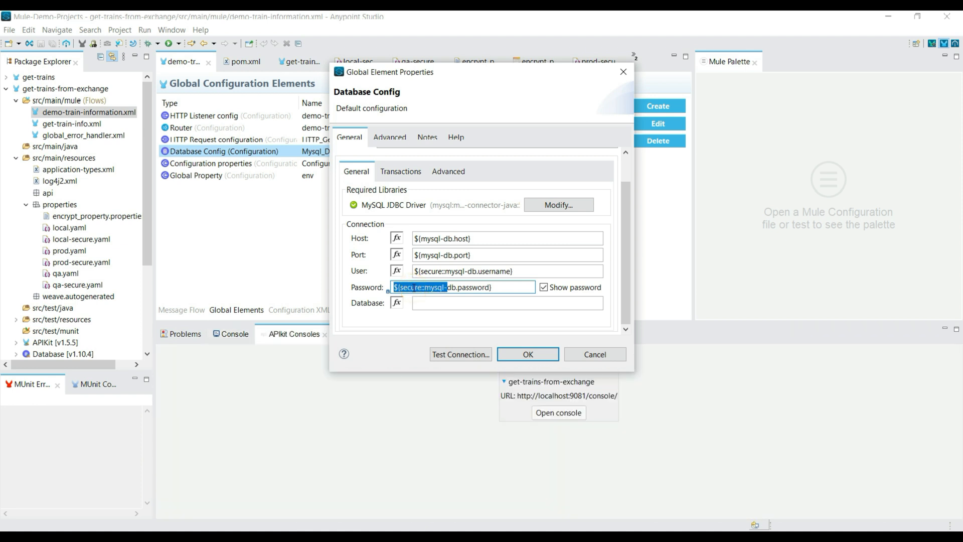
click(476, 290)
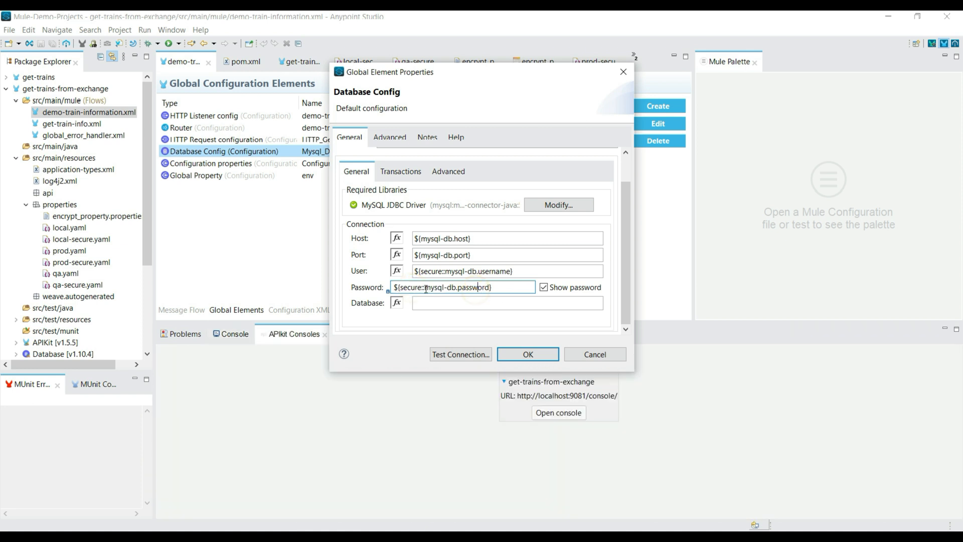
drag(423, 288, 477, 288)
click(527, 355)
click(537, 355)
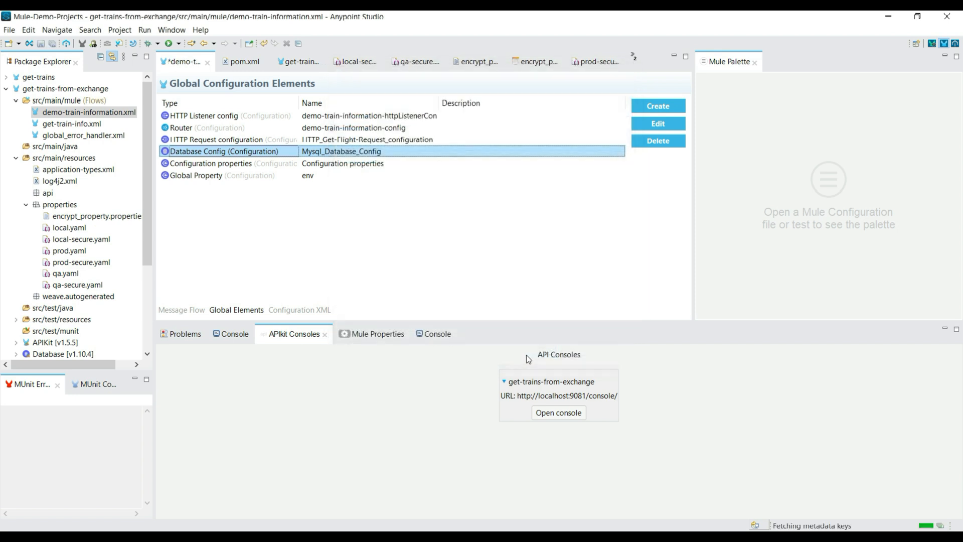
key(ctrl+s)
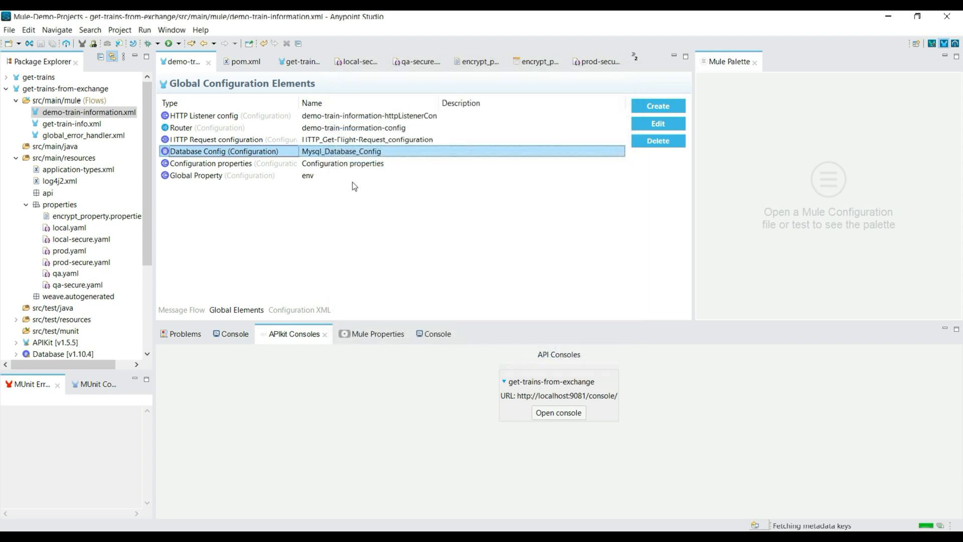
Review the mysql-db and username keys in local-secure.yaml that the database configuration references.
click(356, 64)
click(261, 111)
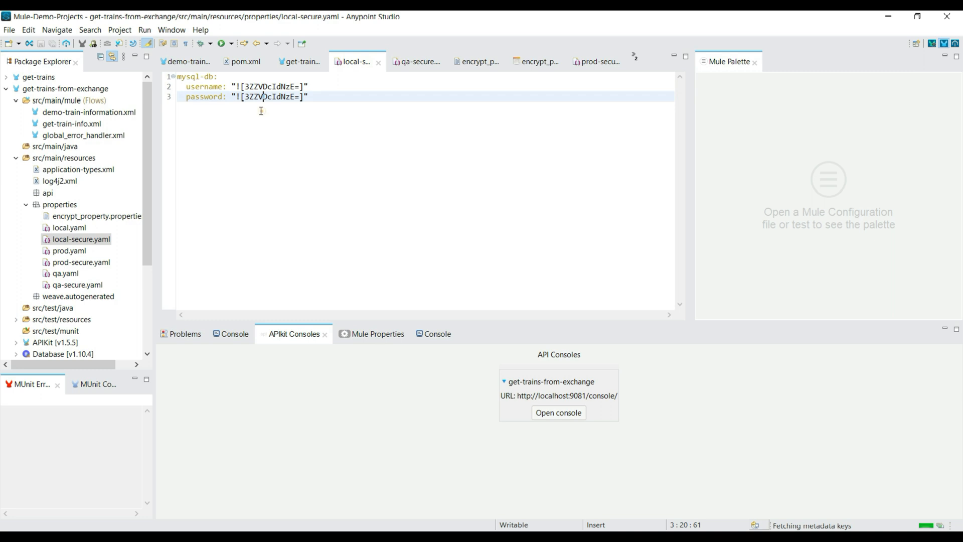
double_click(188, 77)
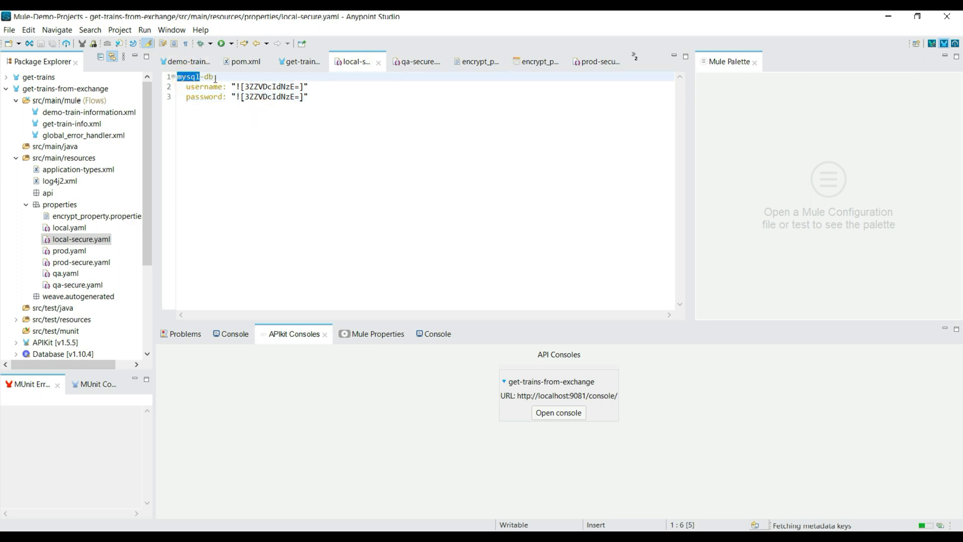
drag(224, 86, 197, 88)
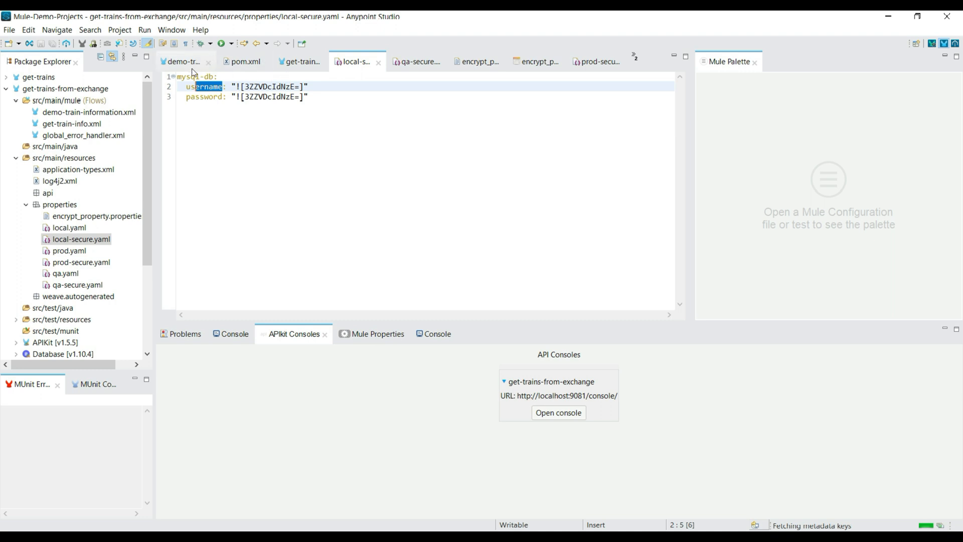
Inspect the file path in the Configuration properties global element of demo-train-information.xml and close it without changes.
click(192, 62)
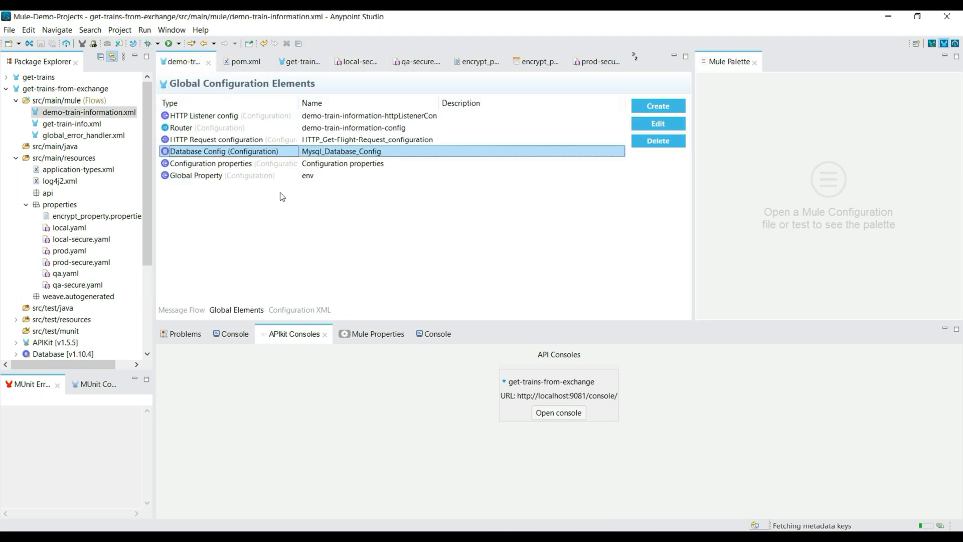
double_click(320, 163)
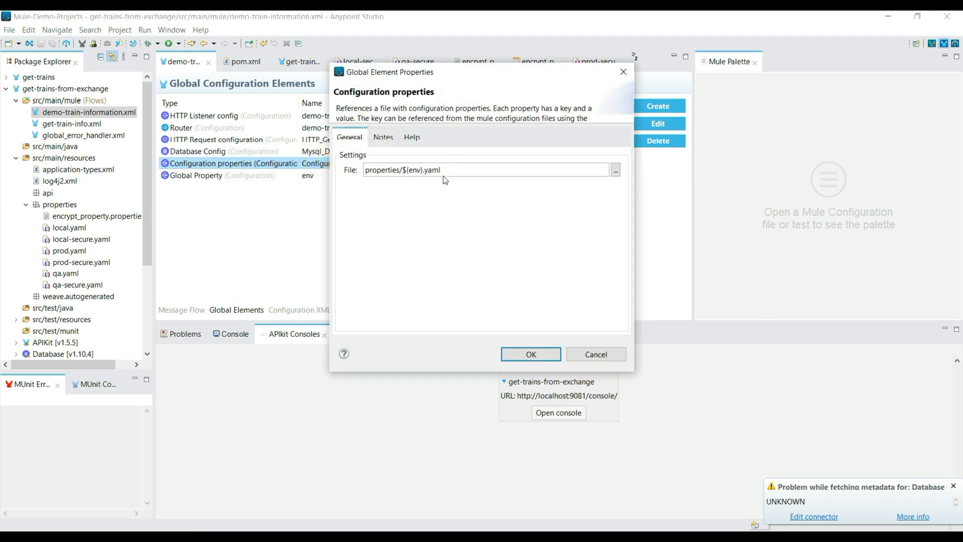
drag(449, 170, 381, 169)
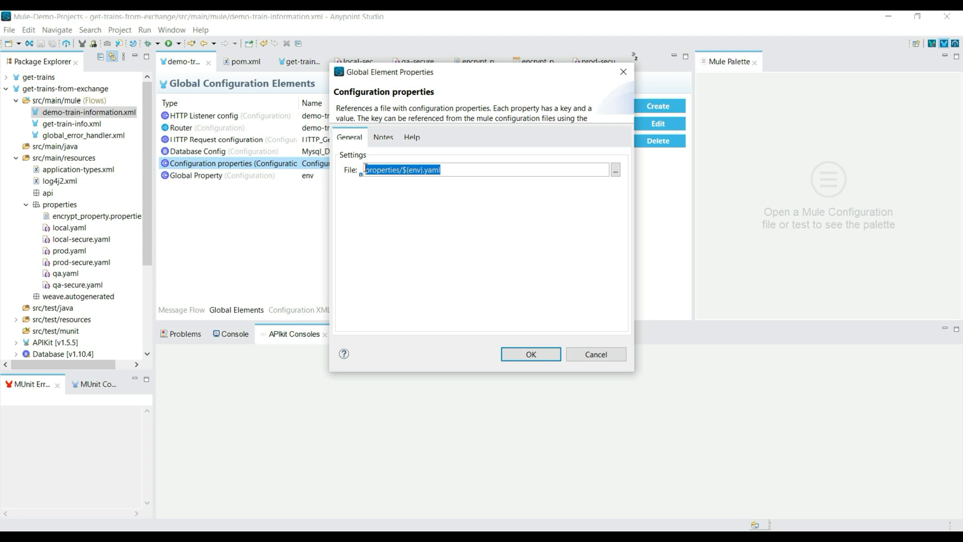
click(612, 354)
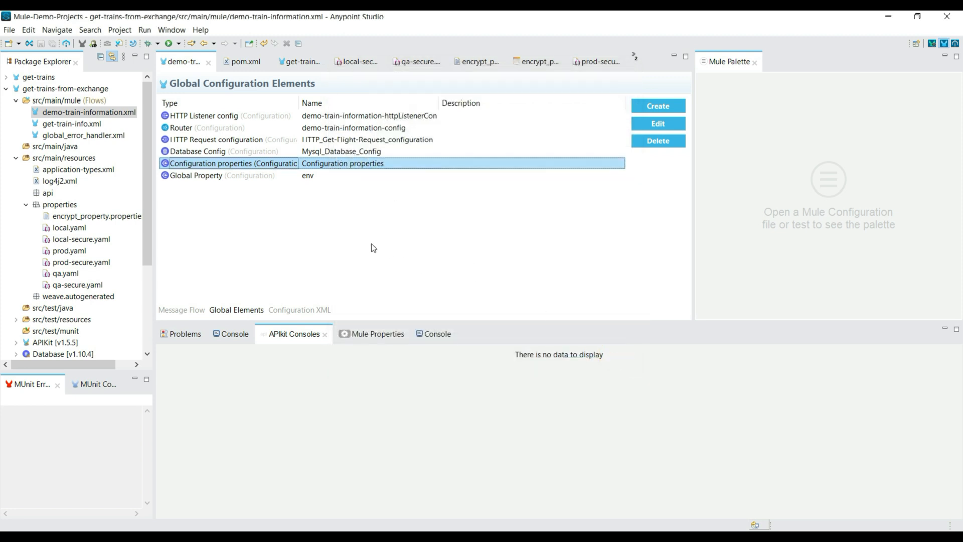
Switch to Notepad++ to review the noted encryption key and algorithm, and return to Anypoint Studio.
key(alt+Tab)
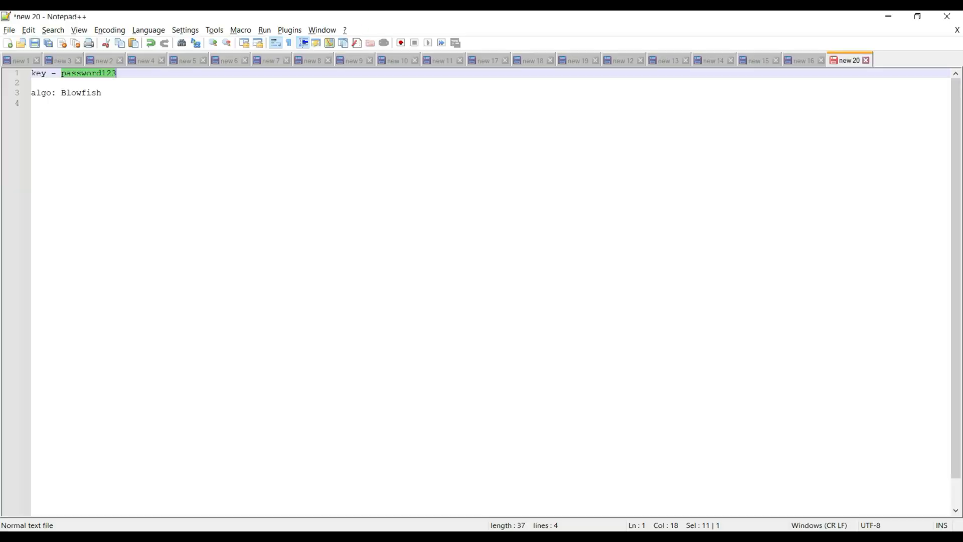
click(118, 134)
drag(114, 94, 28, 100)
drag(118, 73, 46, 69)
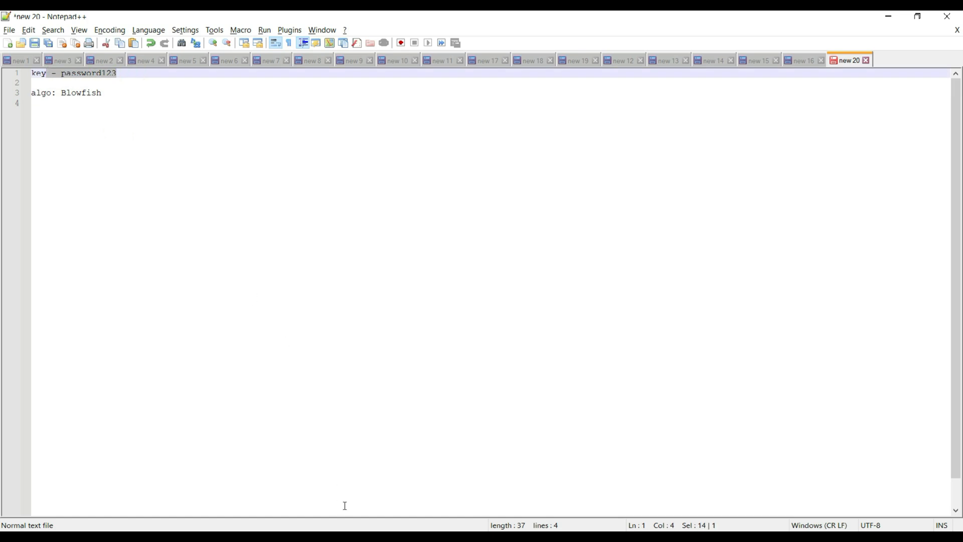
key(alt+Tab)
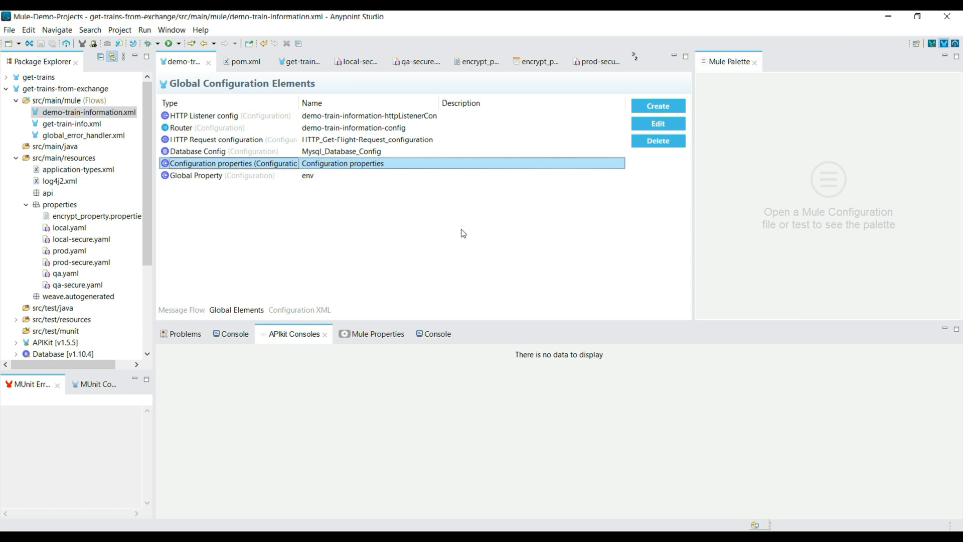
Search the available global element types of demo-train-information.xml for "secure" and cancel without creating one.
click(171, 310)
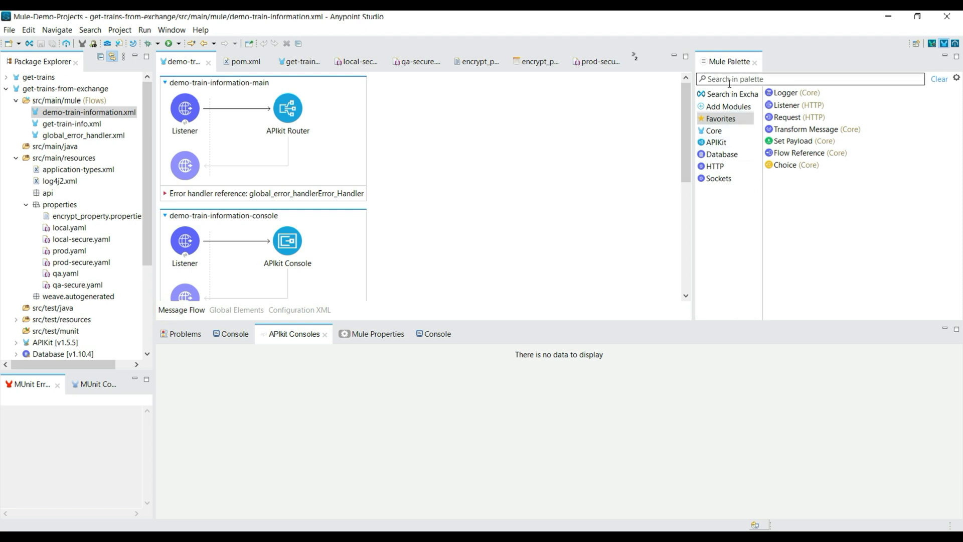
click(235, 310)
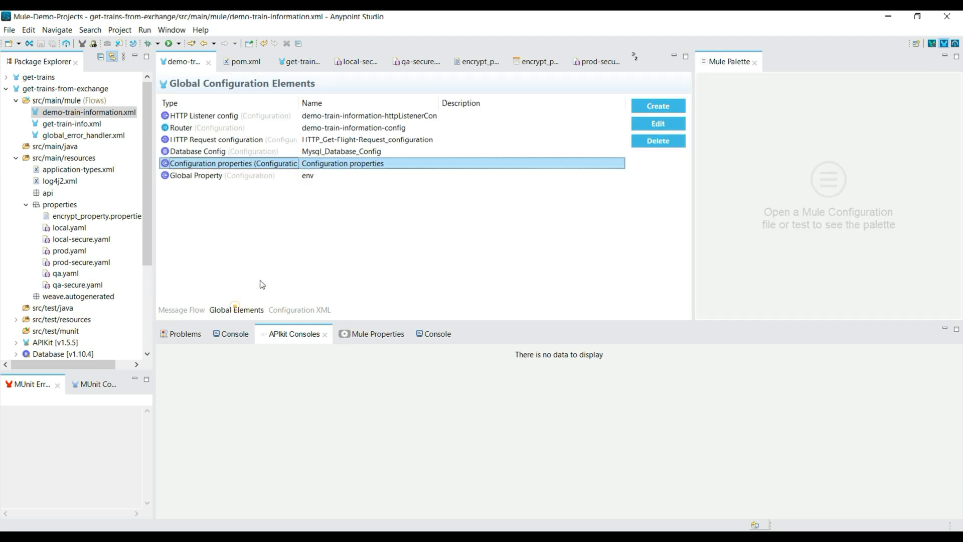
click(658, 106)
text(secure)
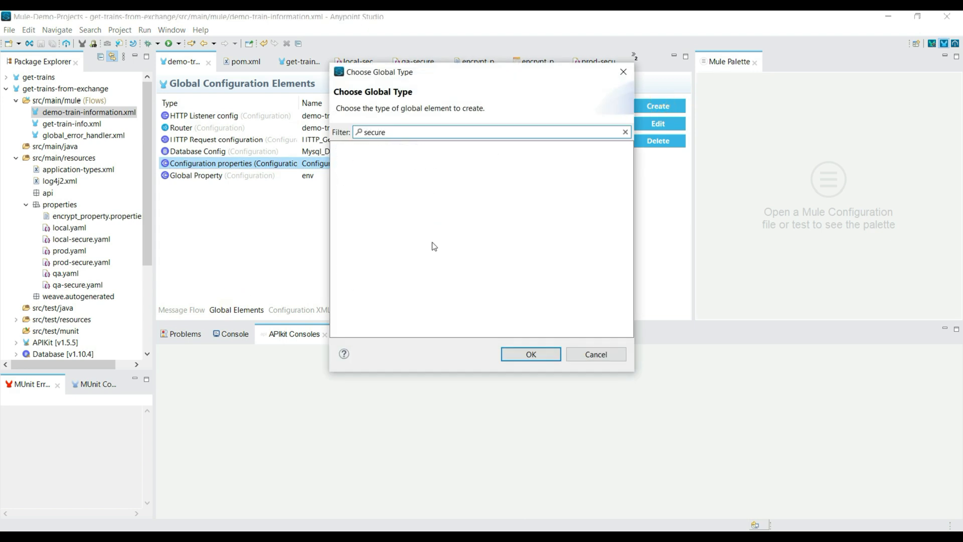
click(596, 354)
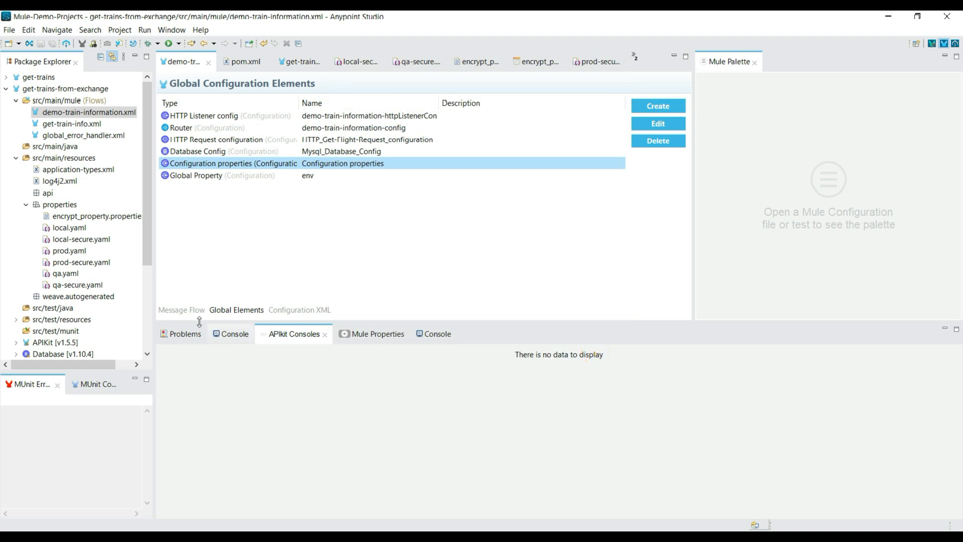
Search Exchange for "Mule secure" and add the Mule Secure Configuration module, version 1.2.3, to the project's dependencies.
click(181, 311)
click(721, 92)
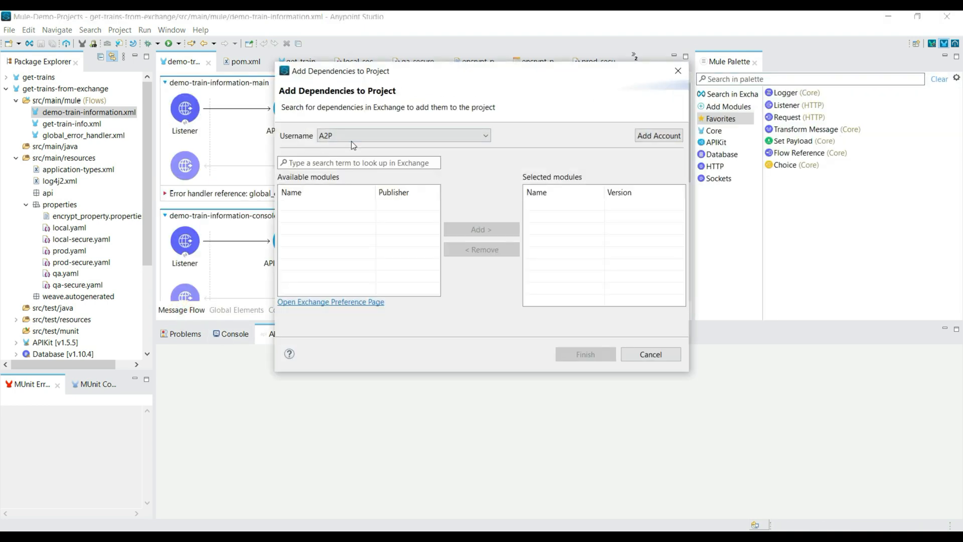
click(652, 135)
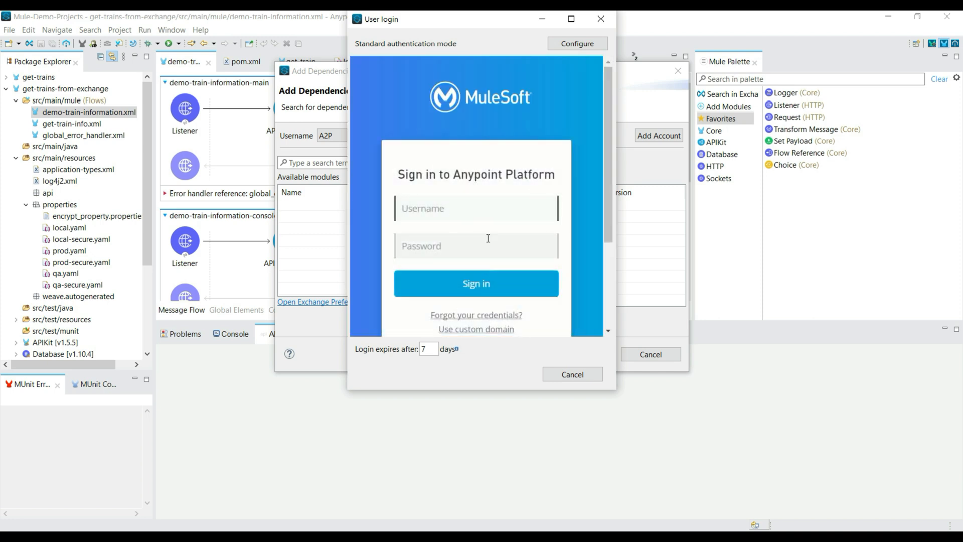
click(572, 375)
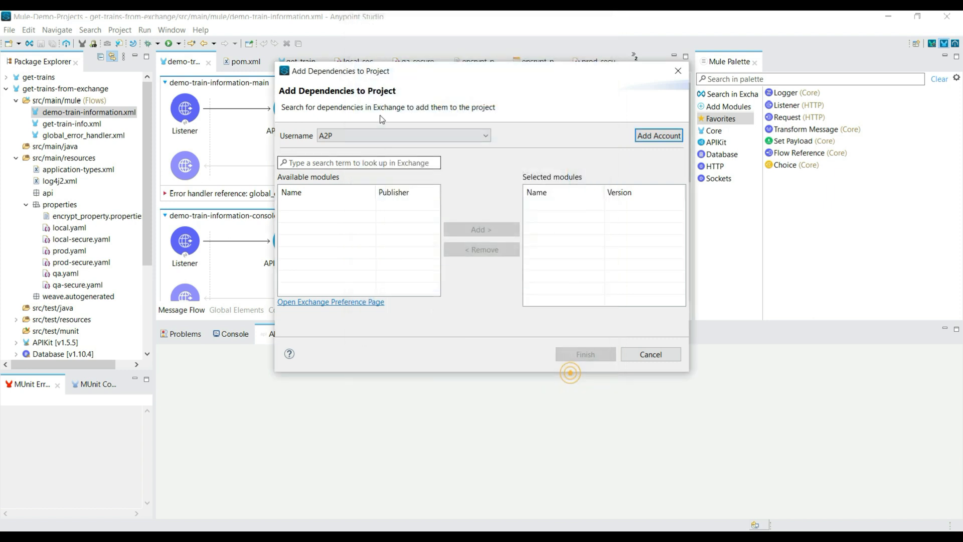
click(330, 164)
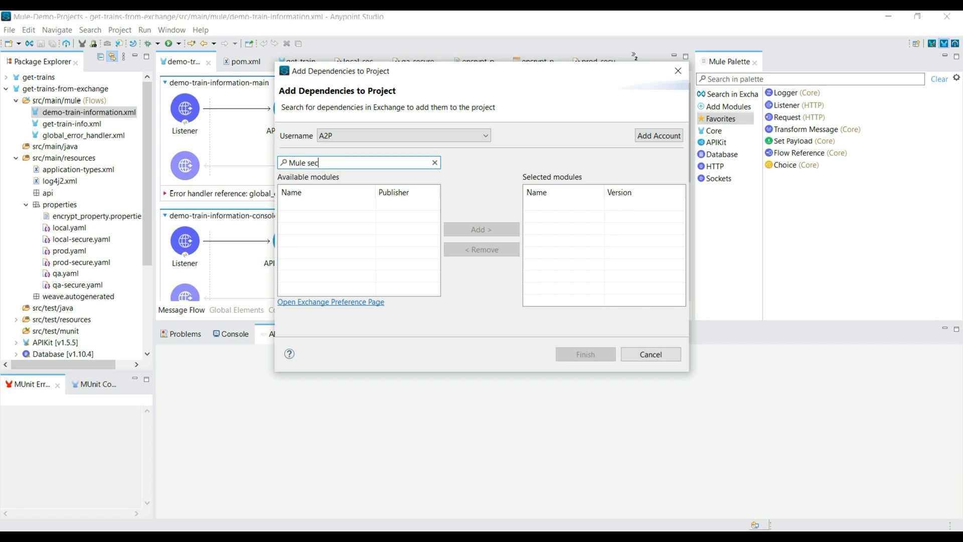
key(Return)
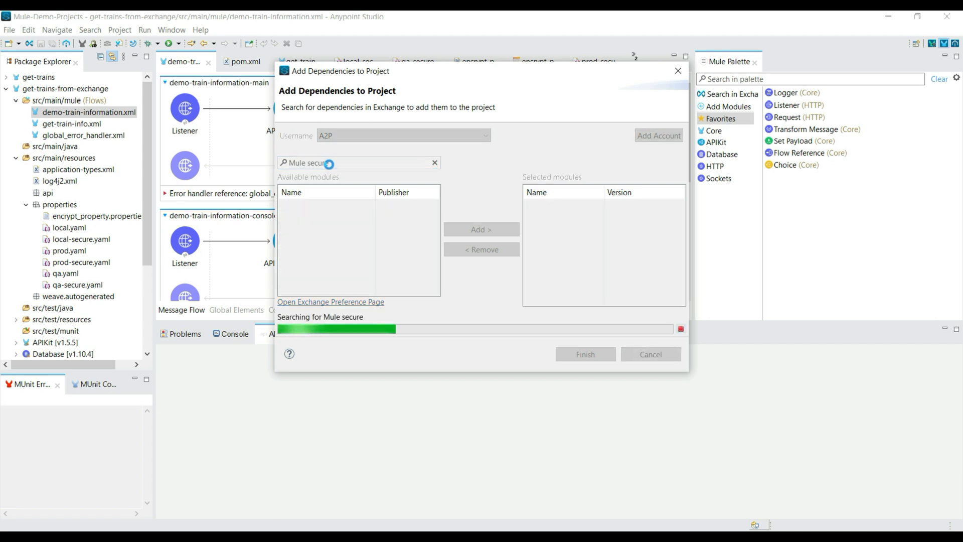
click(351, 205)
click(503, 227)
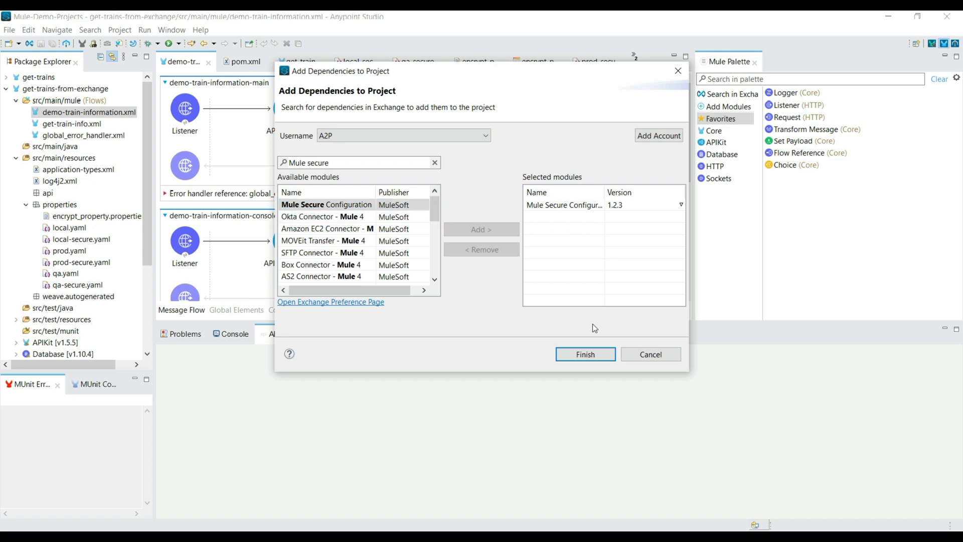
click(582, 354)
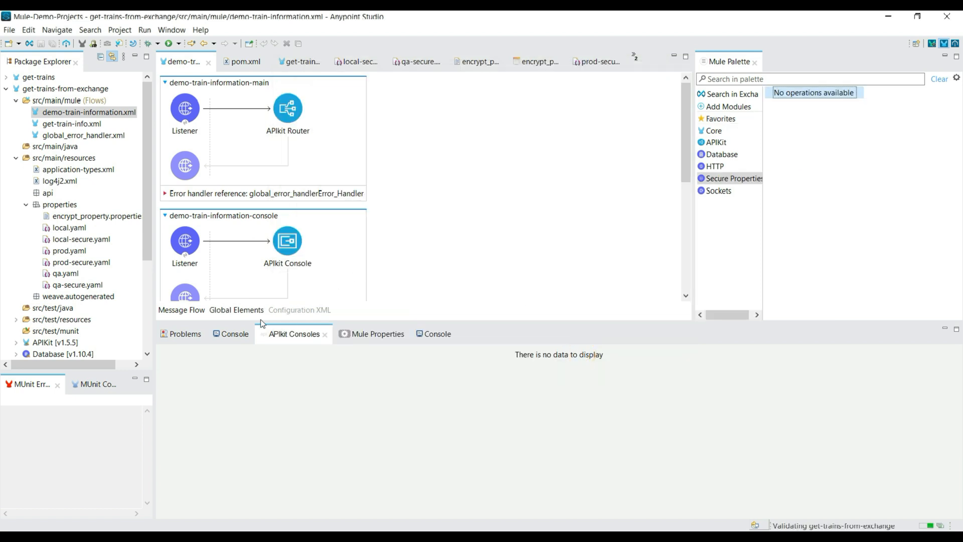
Inspect the jar files inside the project's Secure Properties library and collapse it again.
scroll(73, 287, down, 4)
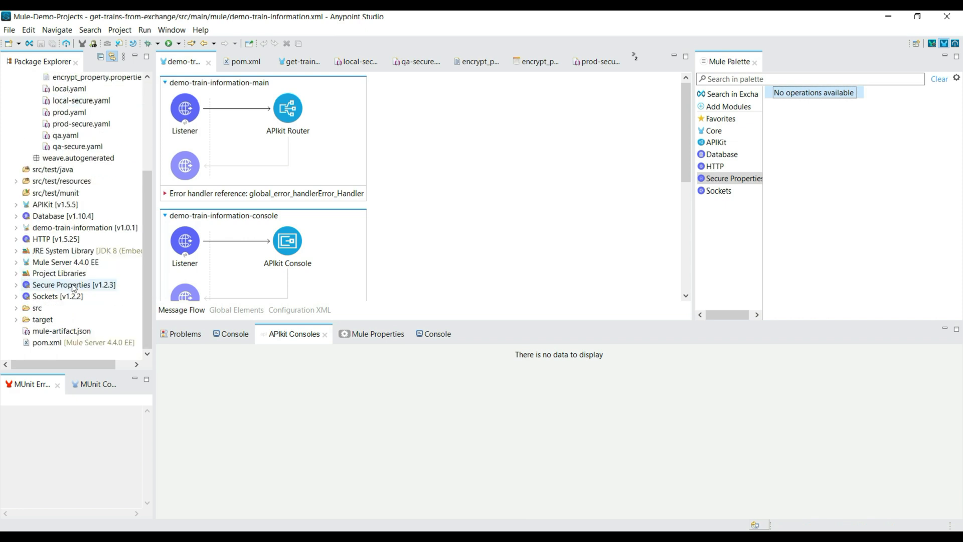
click(57, 284)
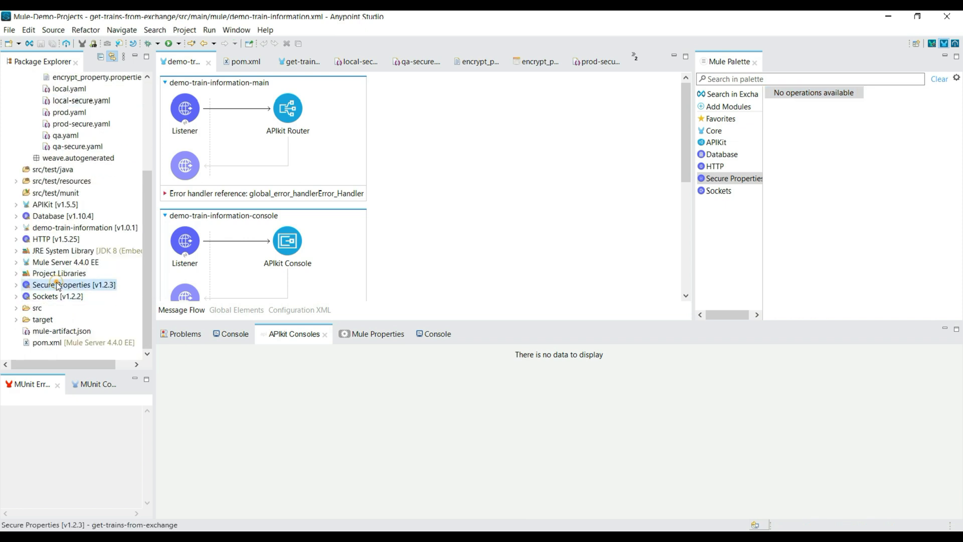
click(15, 285)
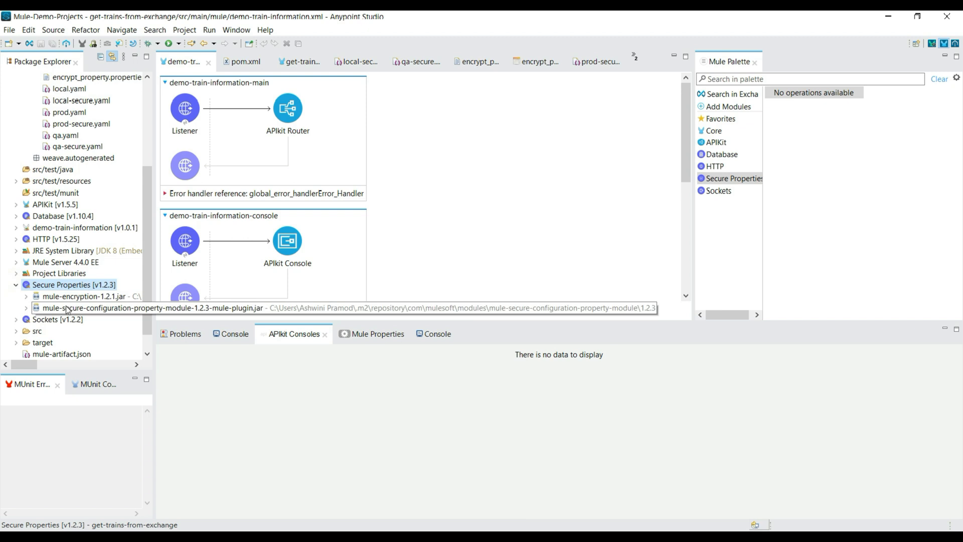
click(15, 284)
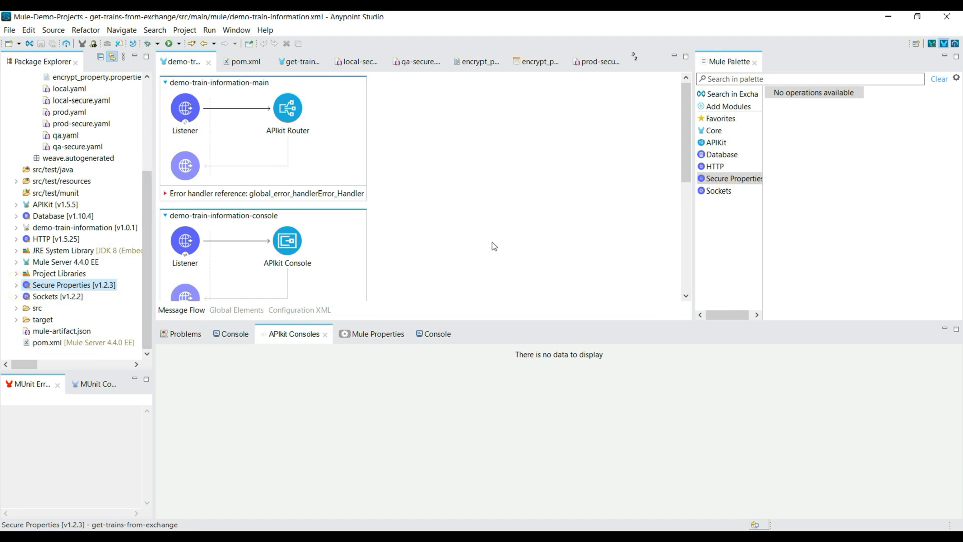
Start a new Secure Properties Config global element in demo-train-information.xml.
click(235, 309)
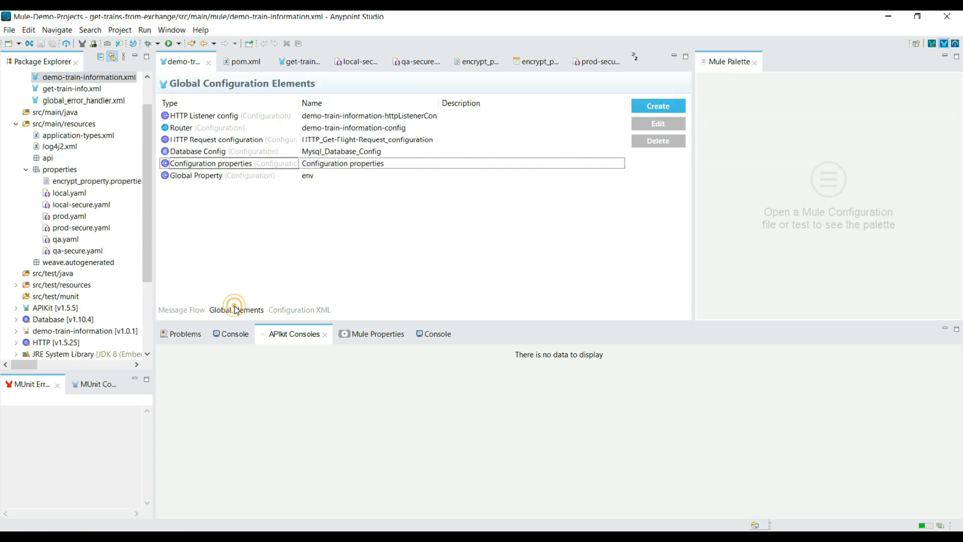
click(658, 114)
text(se)
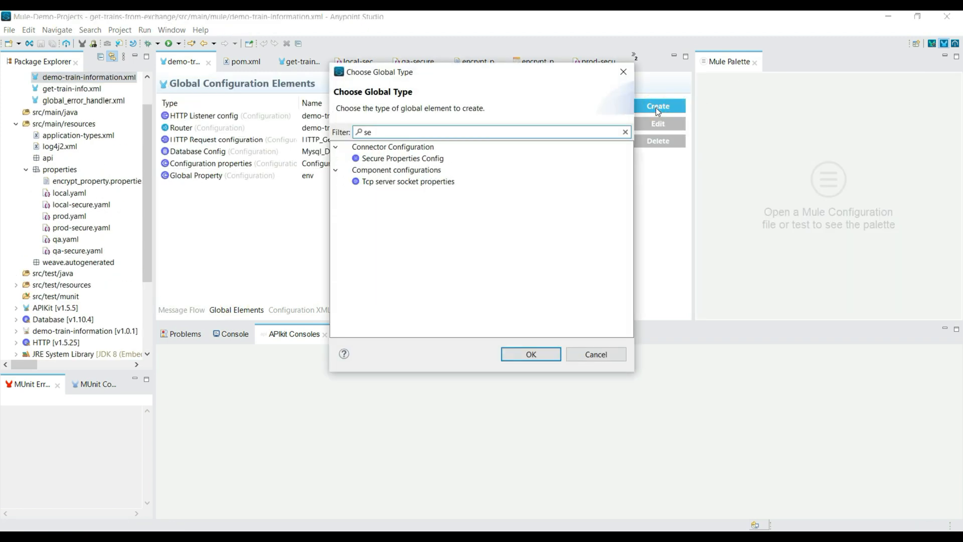
click(387, 159)
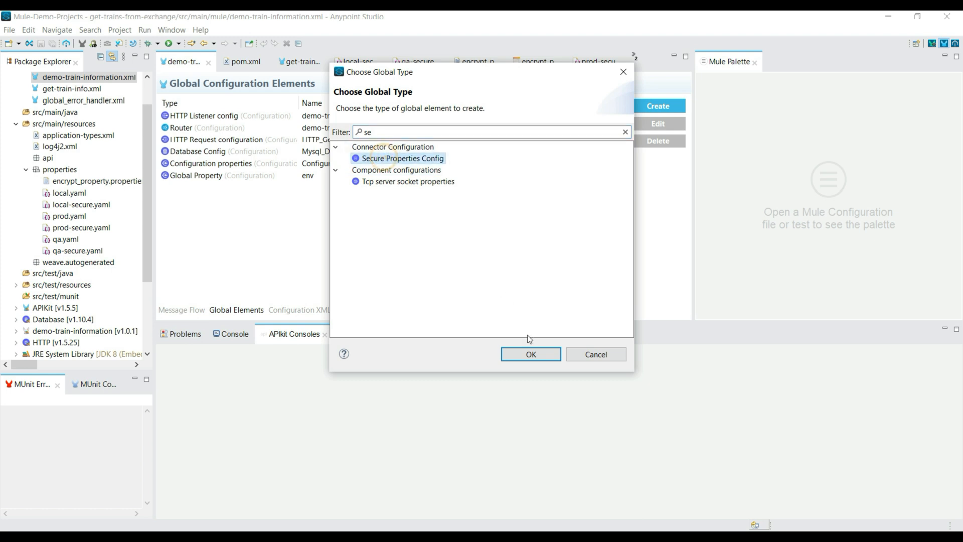
click(531, 355)
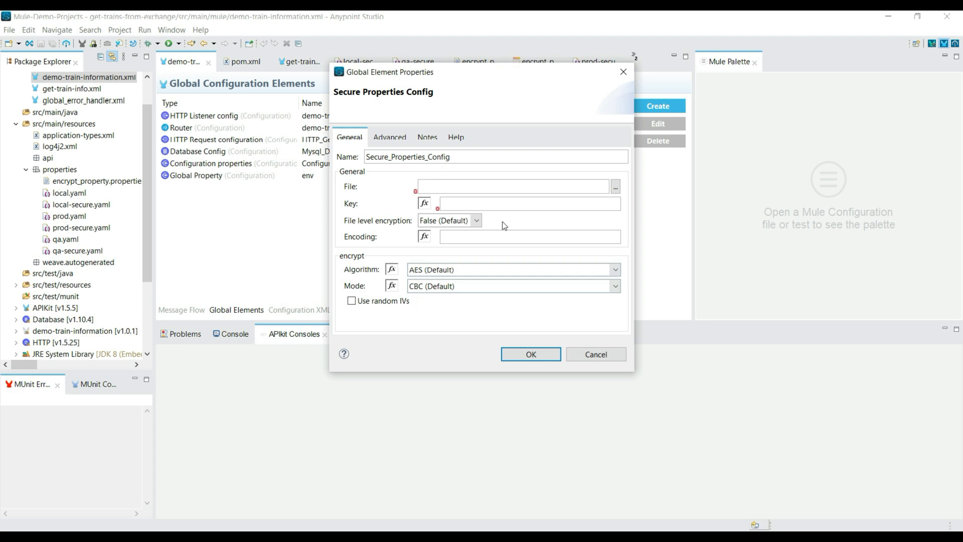
Set the Secure Properties Config's File to properties/local-secure.yaml.
click(454, 184)
text(properties/local)
text(-secure.)
text(yaml)
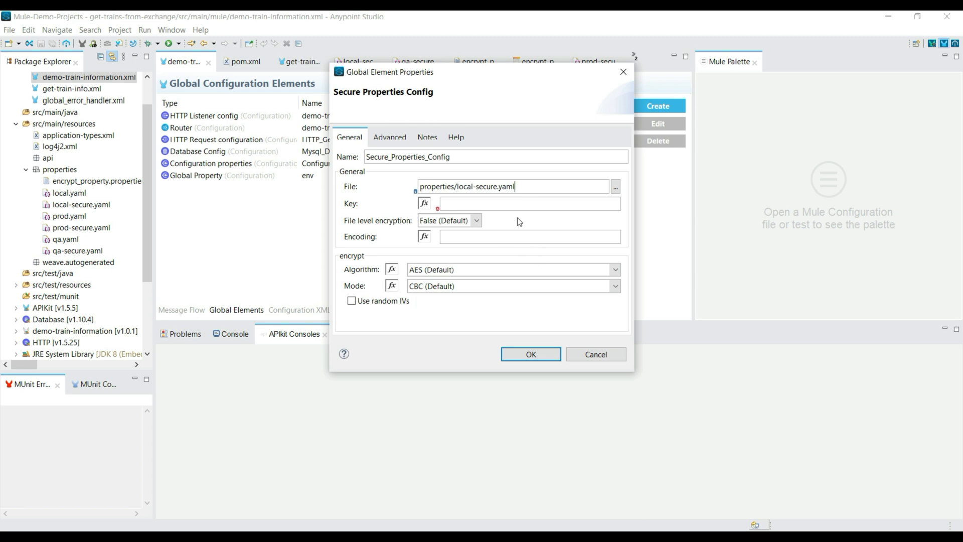
Copy the encryption key from the Notepad++ note into the Key field of the Secure Properties Config.
click(479, 203)
click(266, 535)
click(134, 191)
click(120, 72)
drag(119, 73, 62, 73)
key(ctrl+c)
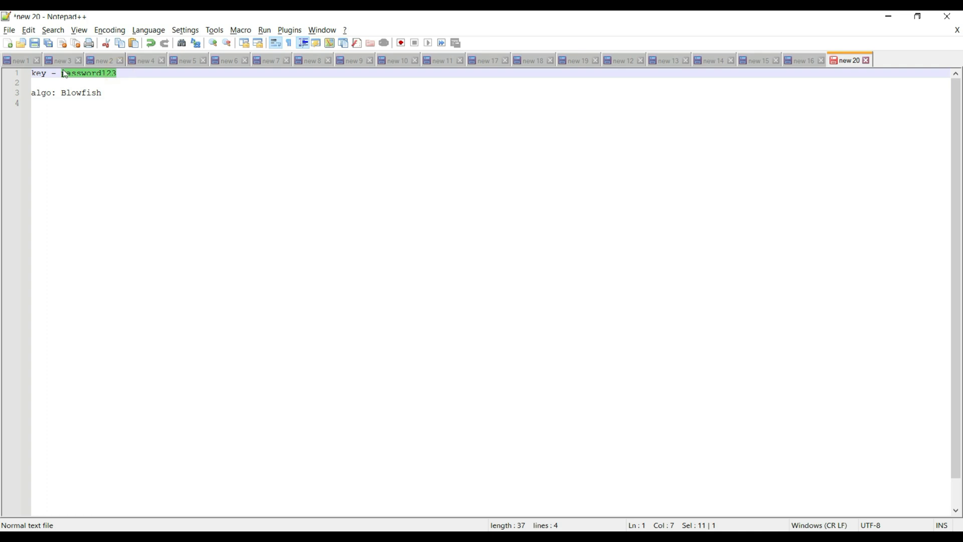
key(alt+Tab)
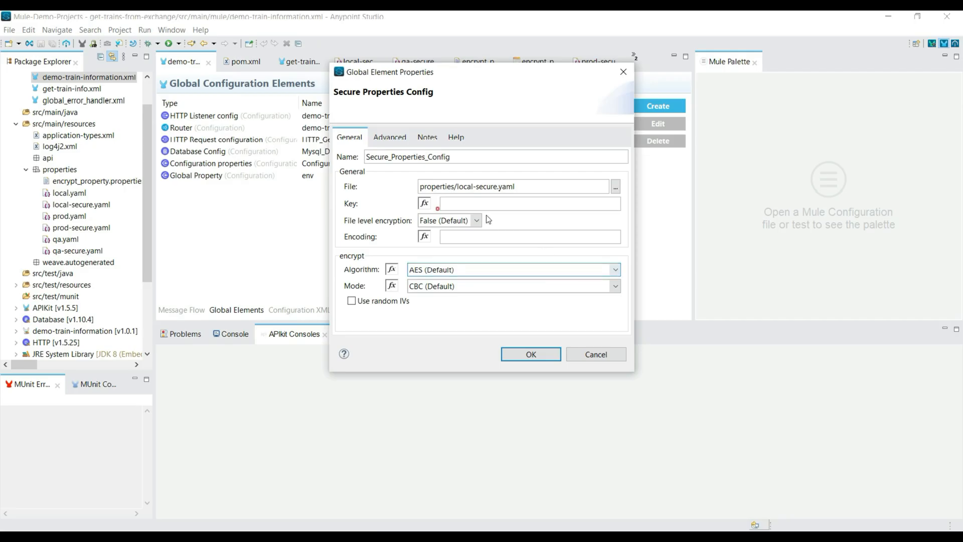
key(ctrl+v)
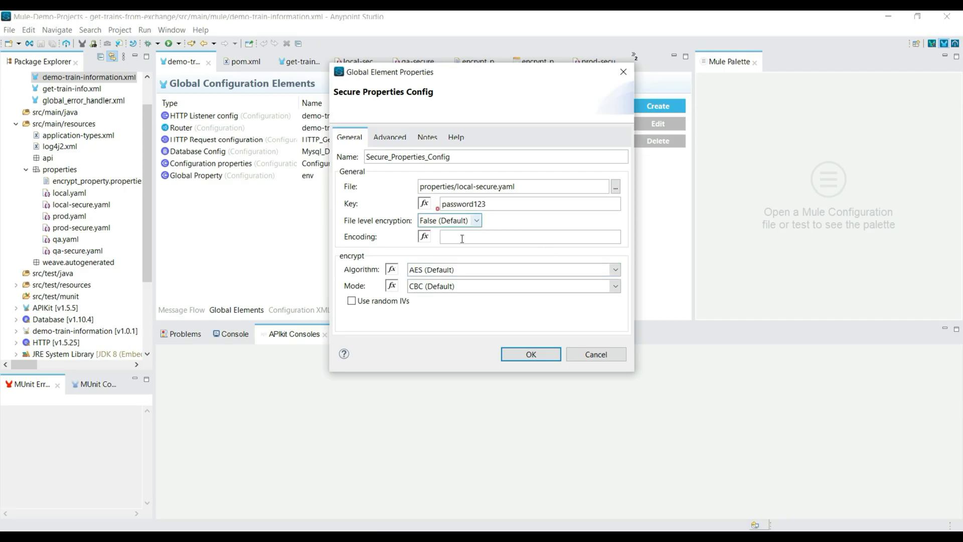
Set the encryption algorithm to Blowfish, confirm the Secure Properties Config and save demo-train-information.xml.
click(458, 273)
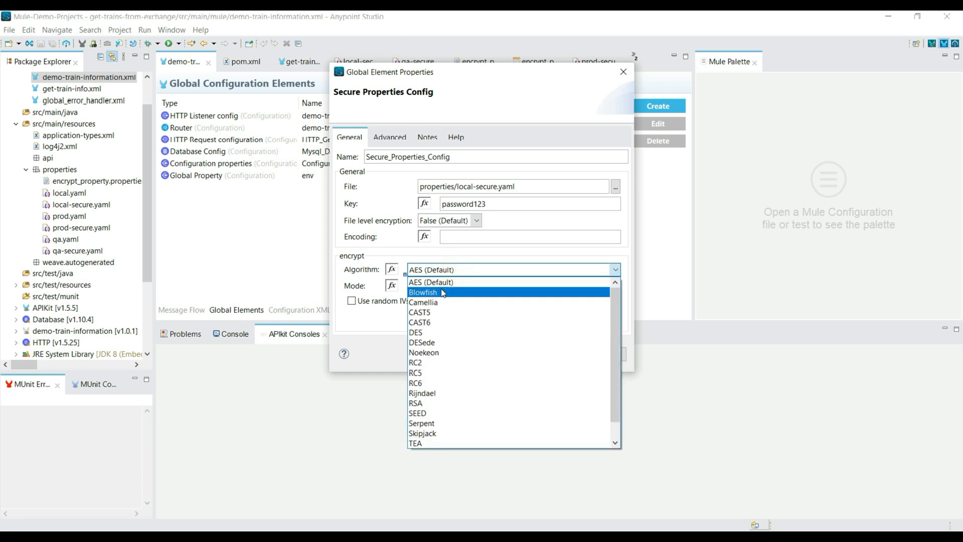
click(443, 291)
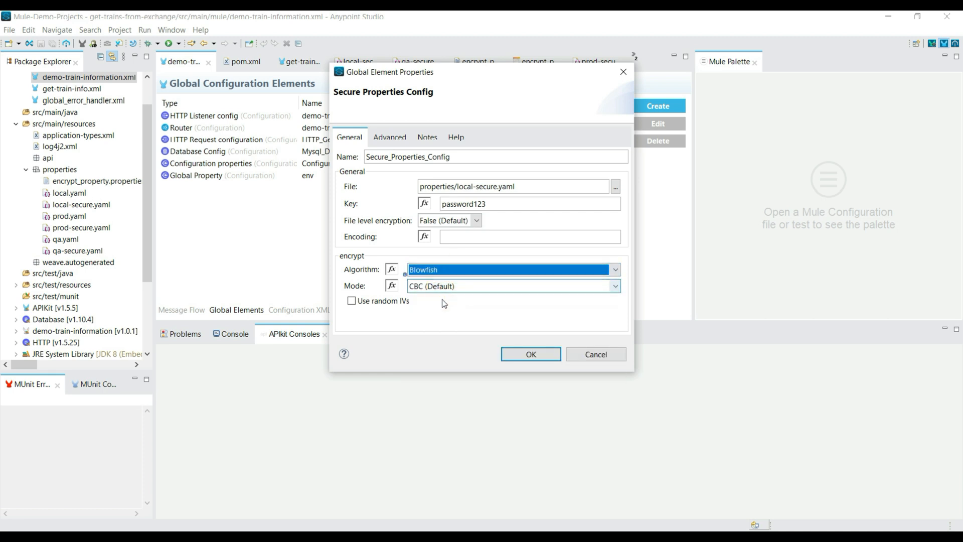
click(531, 354)
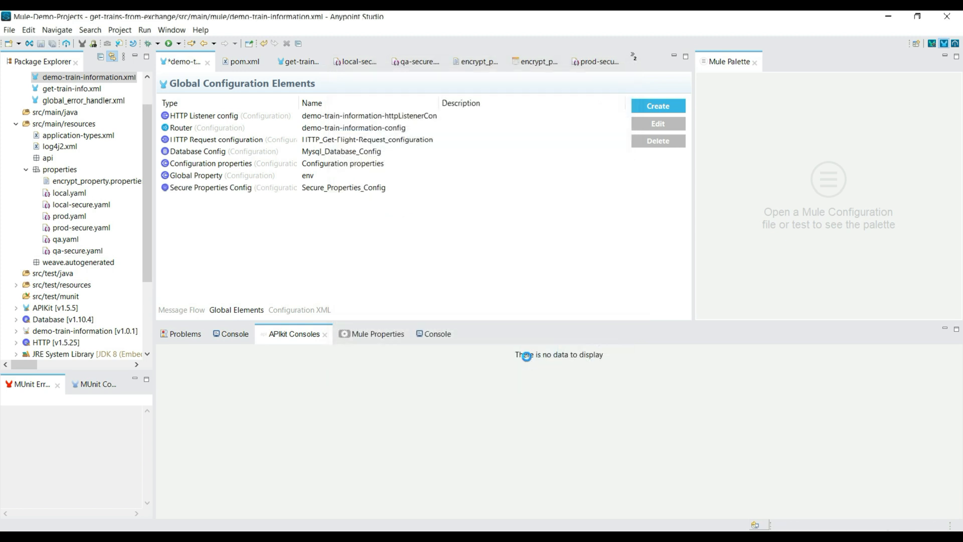
key(ctrl+s)
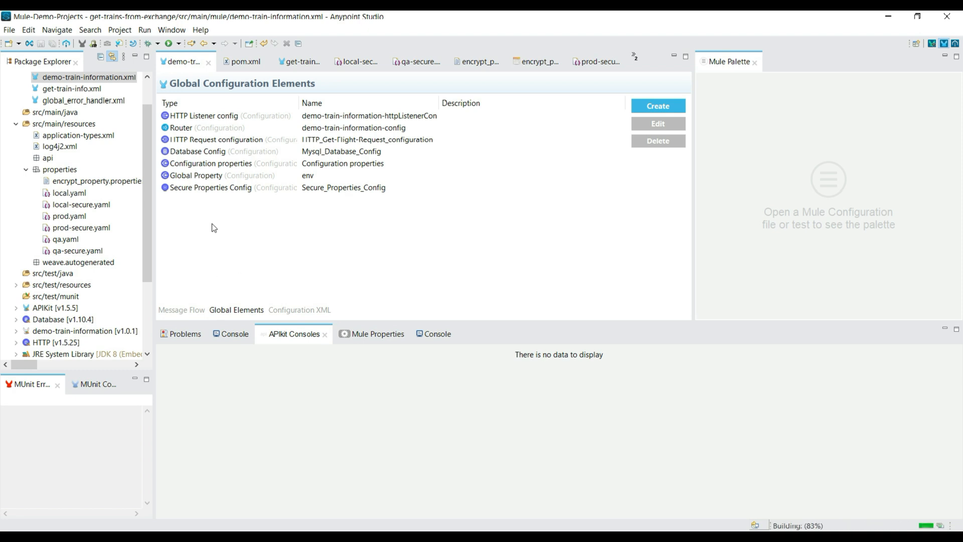
Review the secure prefix in the User reference of Mysql_Database_Config and close its properties without changes.
click(234, 152)
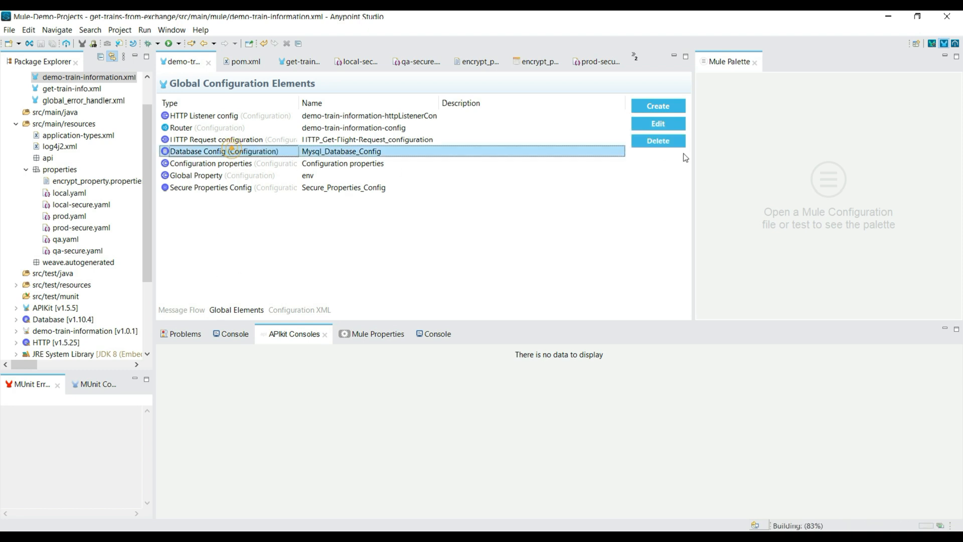
click(663, 123)
double_click(431, 304)
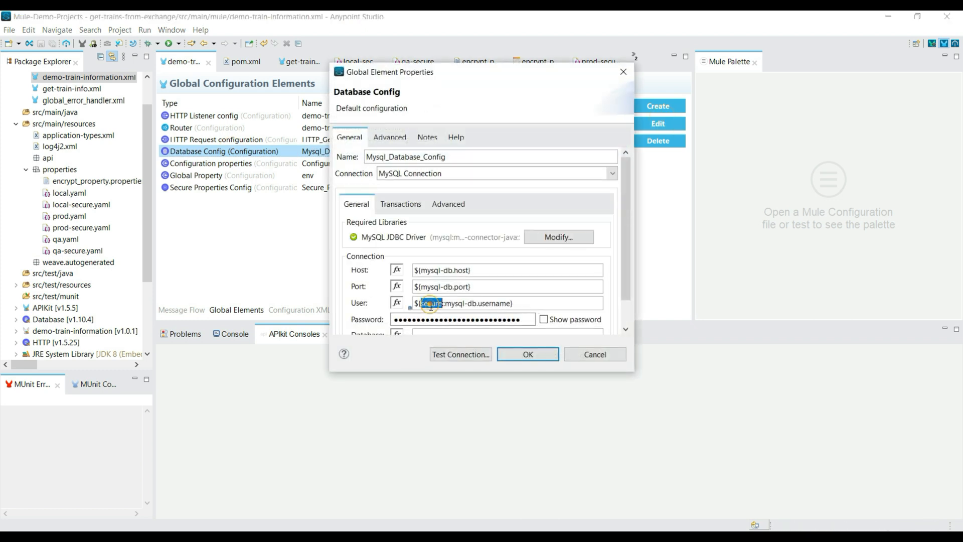
click(538, 357)
click(529, 355)
Show the get-trains-from-exchange application's console, widen it and clear its log output.
click(221, 334)
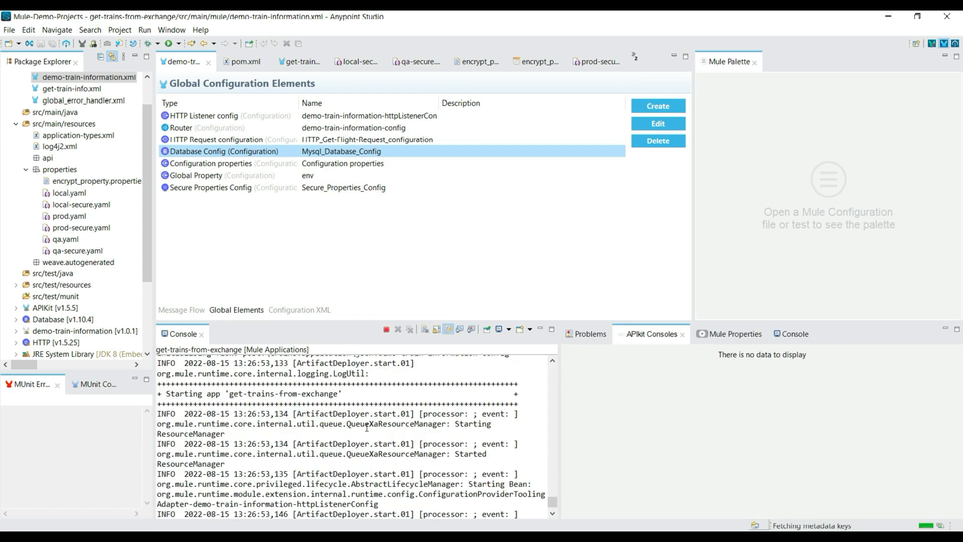
drag(561, 405, 790, 437)
right_click(193, 423)
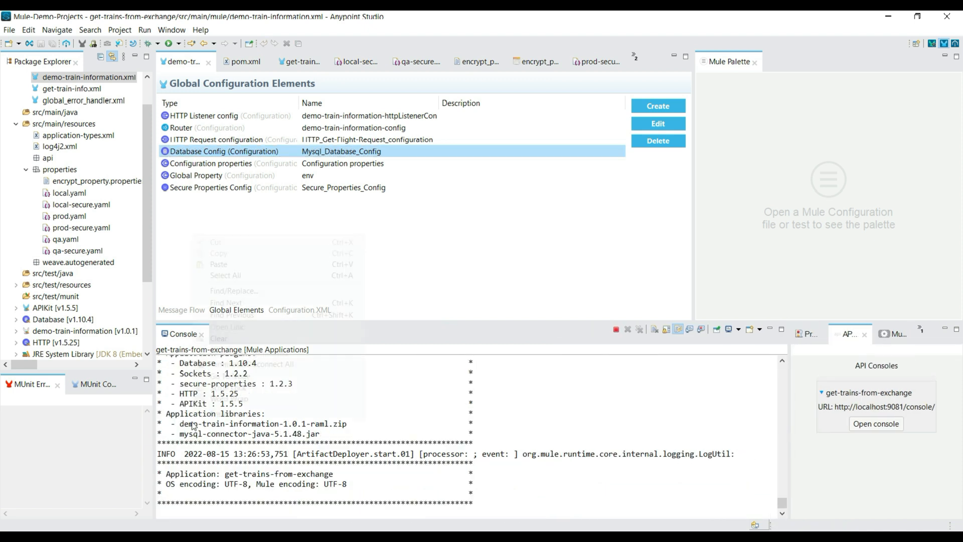
click(214, 339)
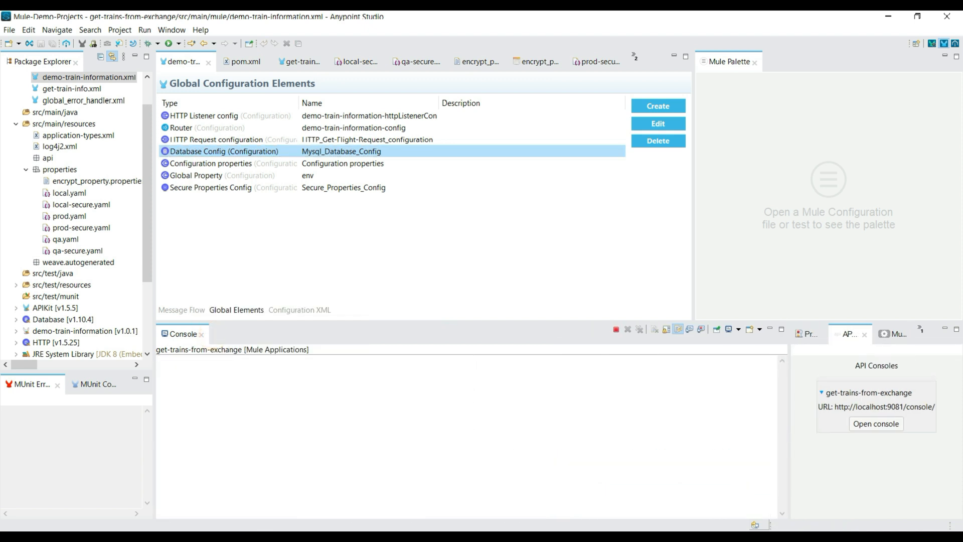
Switch to Postman and send the get Trains request with train_no set to 10.
key(alt+Tab)
click(616, 405)
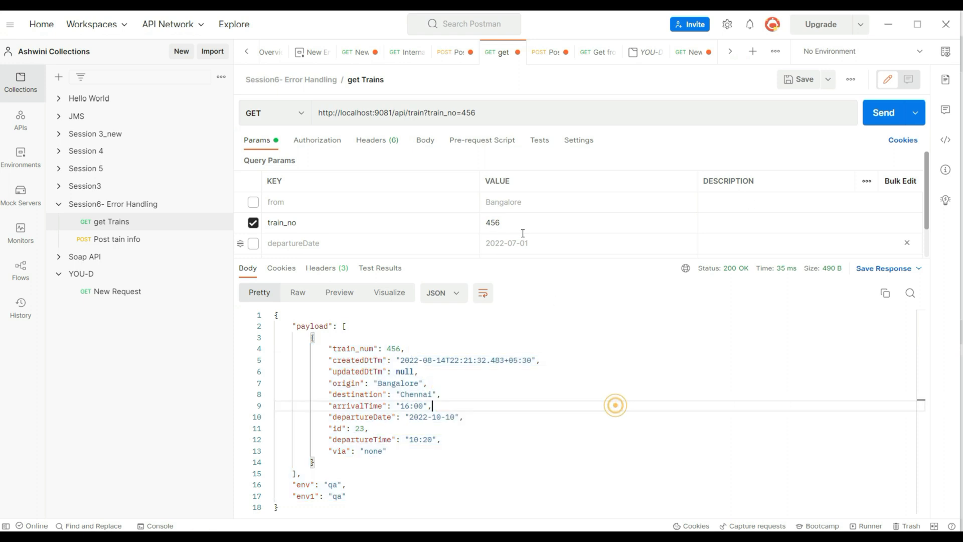
scroll(495, 224, down, 1)
click(492, 224)
text(1-0)
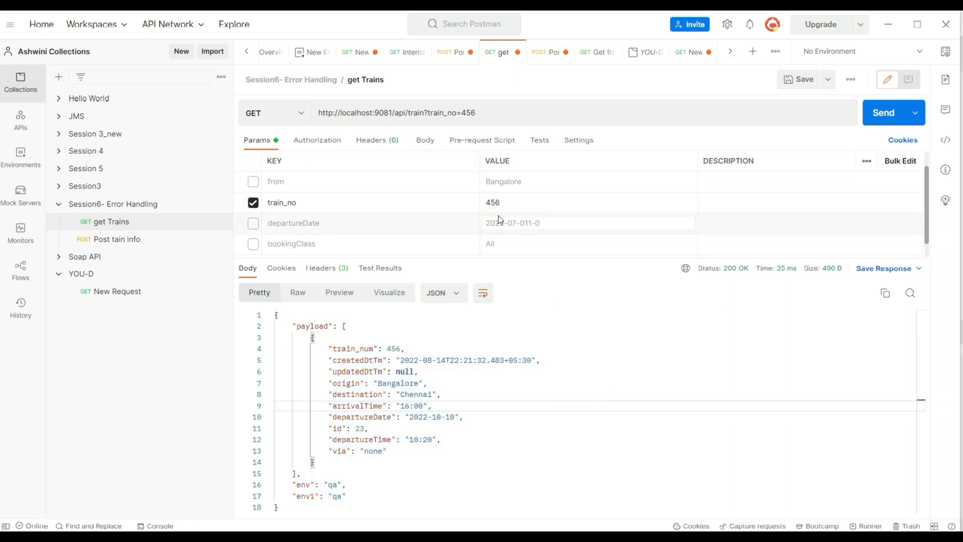
double_click(493, 202)
text(10)
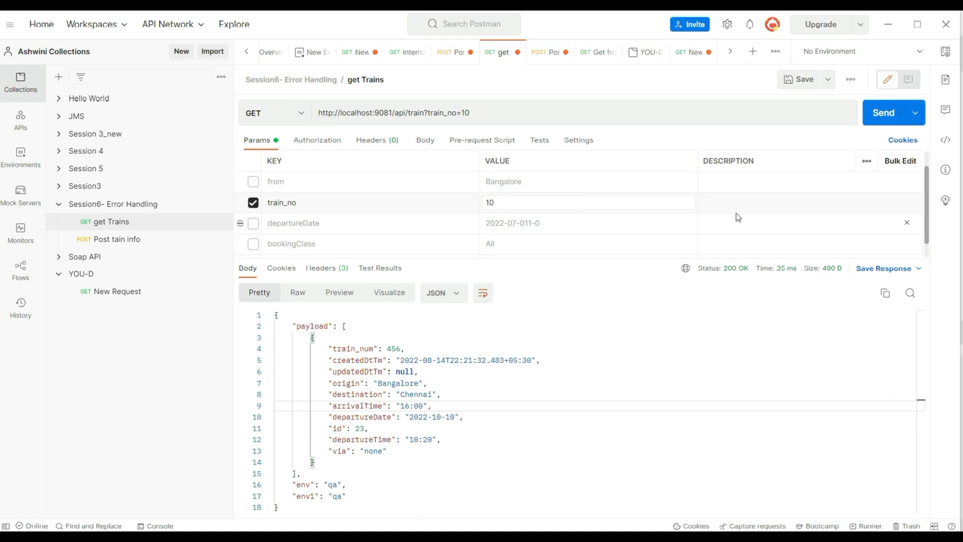
click(881, 117)
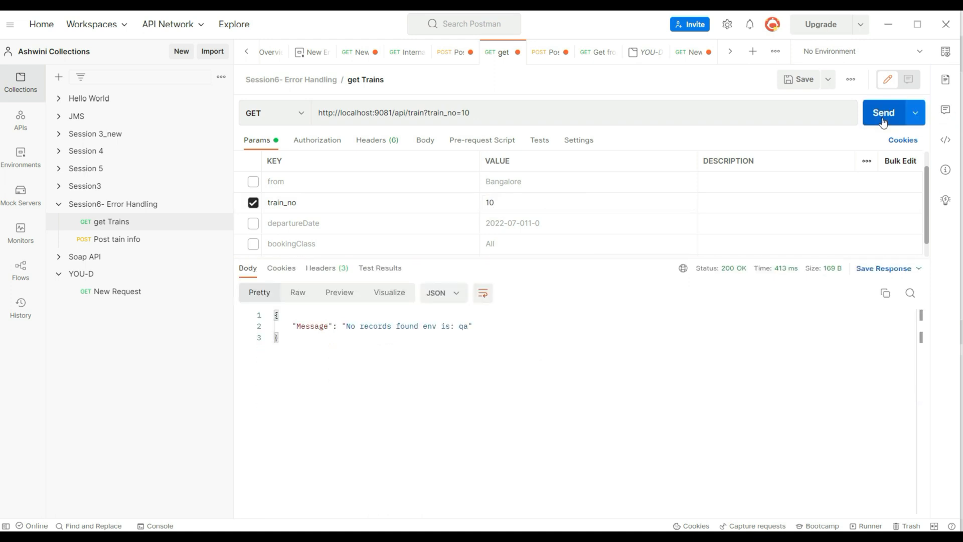
Set train_no to 456, resend the get Trains request and select the returned JSON body for review.
click(513, 202)
key(BackSpace)
key(BackSpace)
text(456)
click(876, 111)
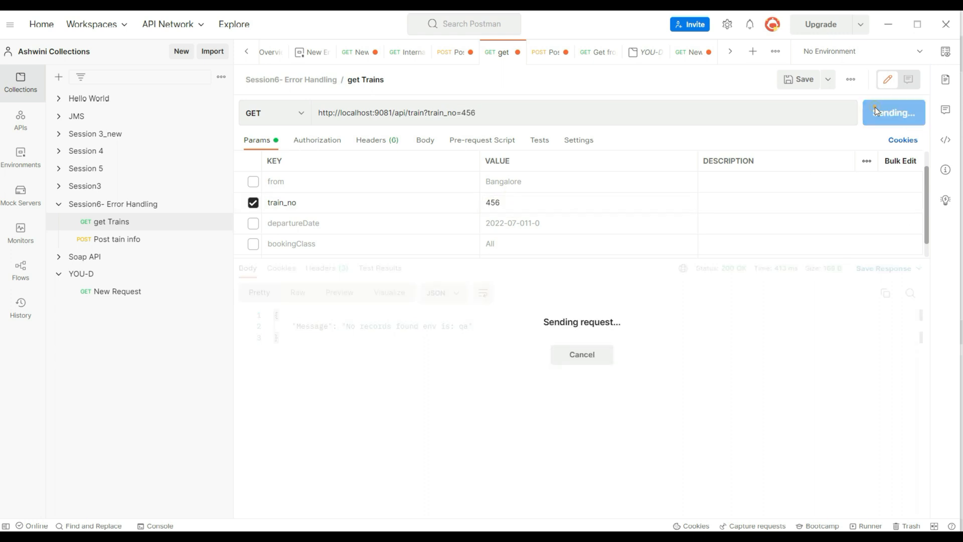
drag(374, 496, 230, 295)
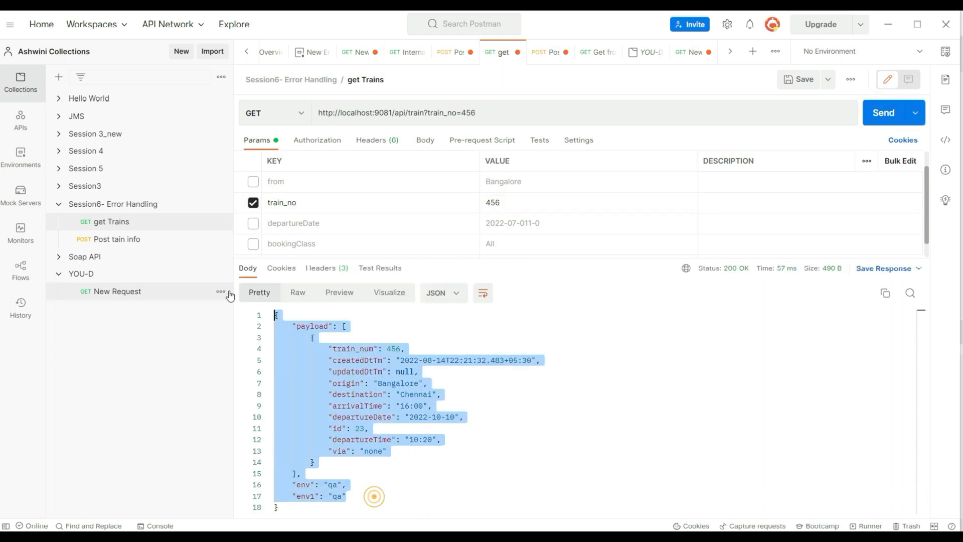
In Anypoint Studio, add a Logger before Select in get-train-info.xml's get-train-infoFromDB flow and dock the Console beside APIkit Consoles.
key(alt+Tab)
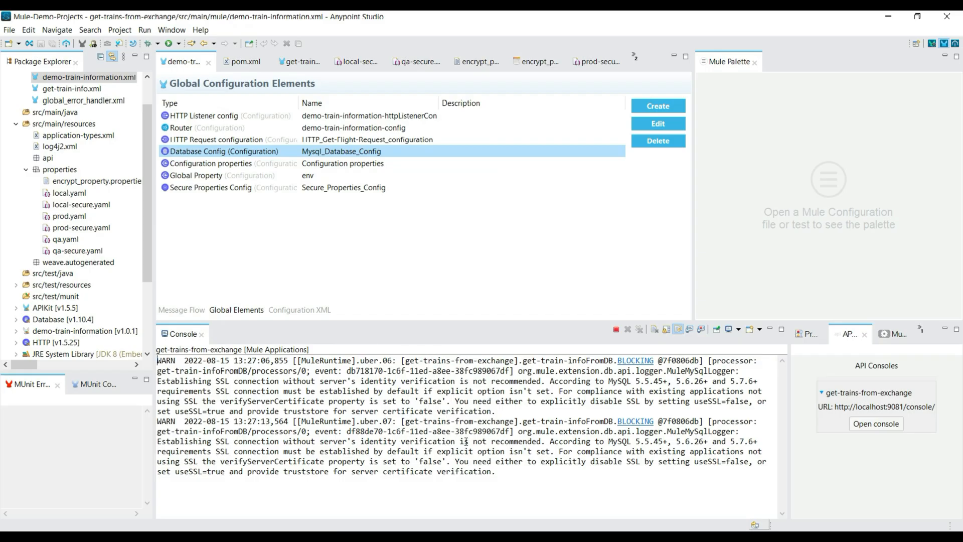
double_click(72, 88)
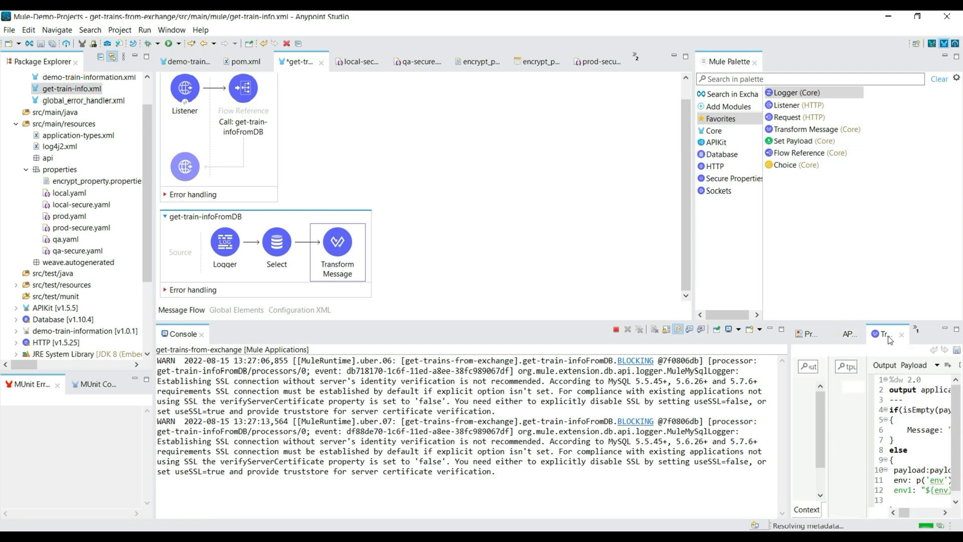
double_click(886, 335)
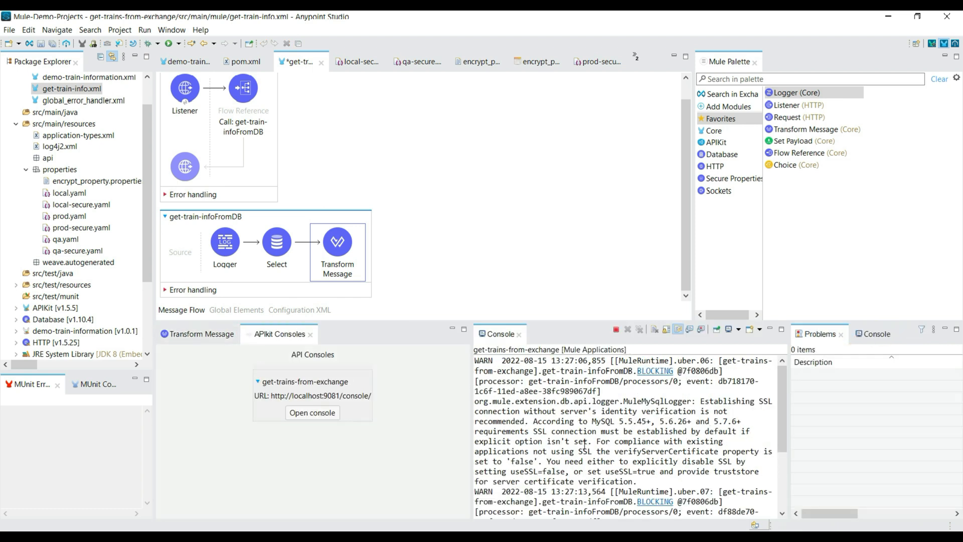
drag(497, 334, 331, 335)
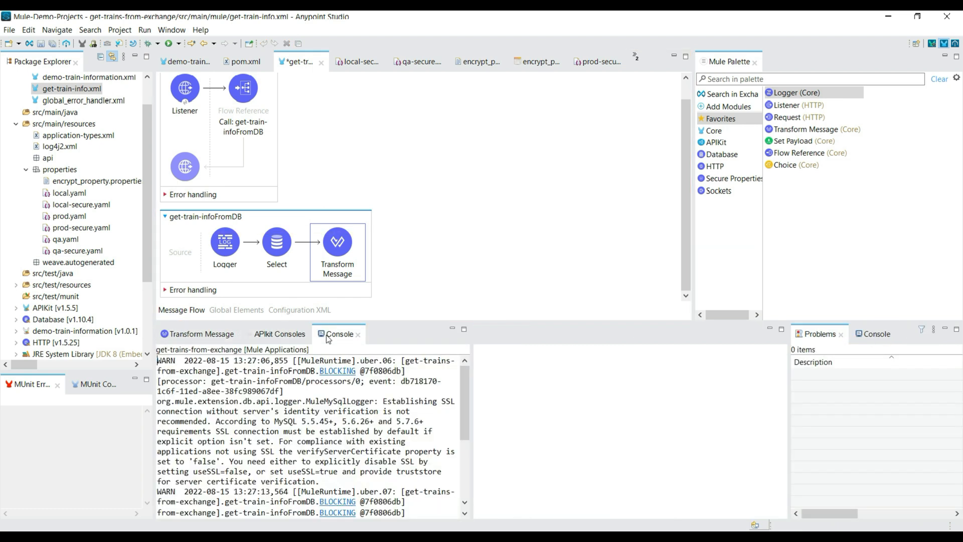
Add a username:p('') entry after the env1 line in the Transform Message script.
click(210, 333)
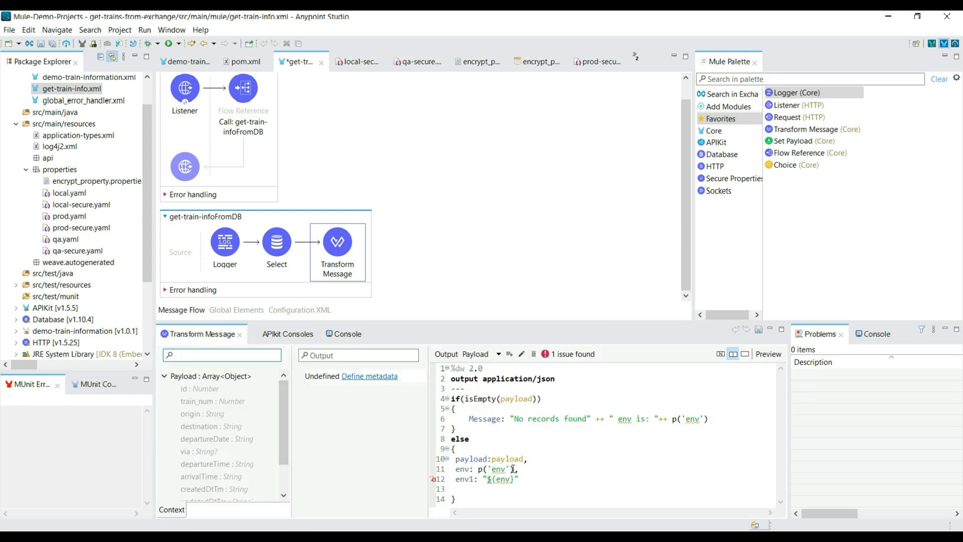
click(522, 480)
text(,)
key(Return)
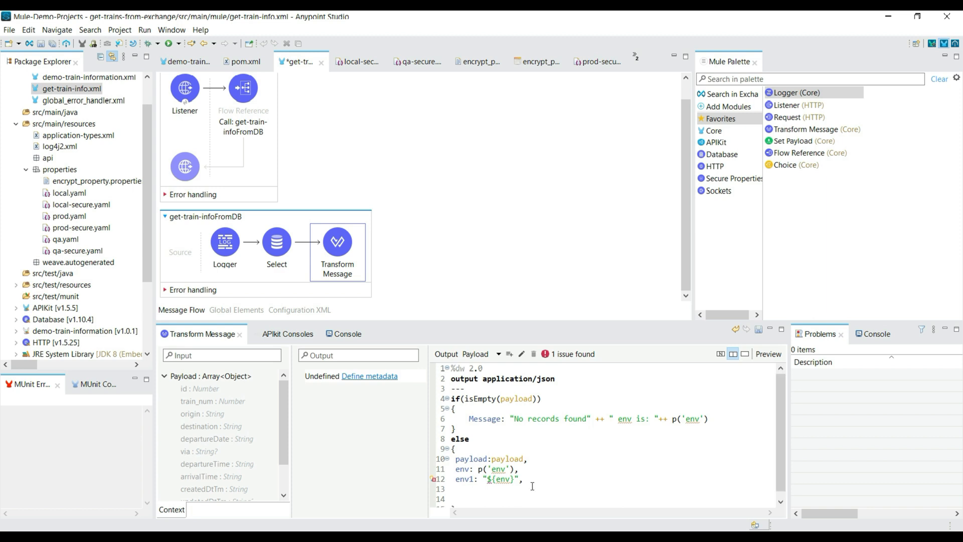
scroll(532, 486, down, 1)
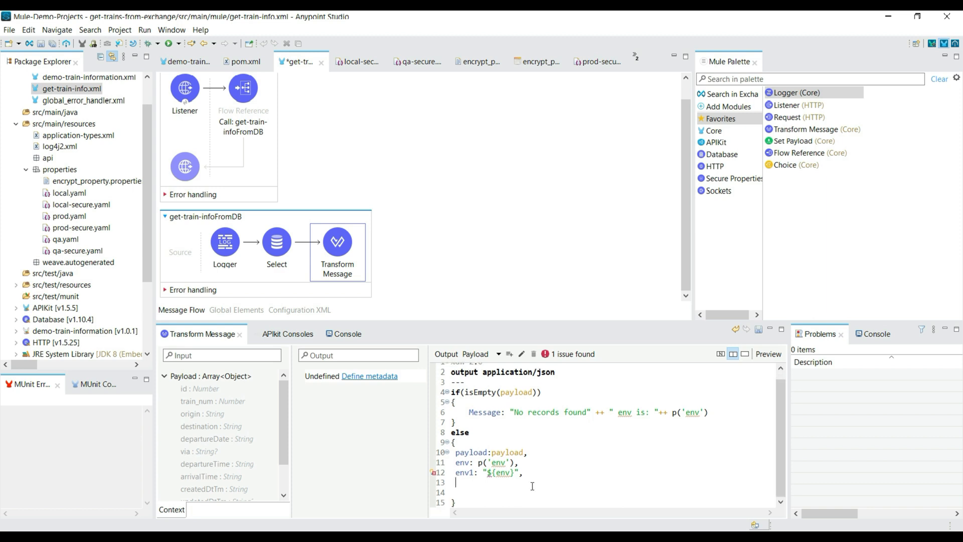
text(username:p(')
Copy the User reference from Mysql_Database_Config in demo-train-information.xml and close its properties without changes.
click(229, 311)
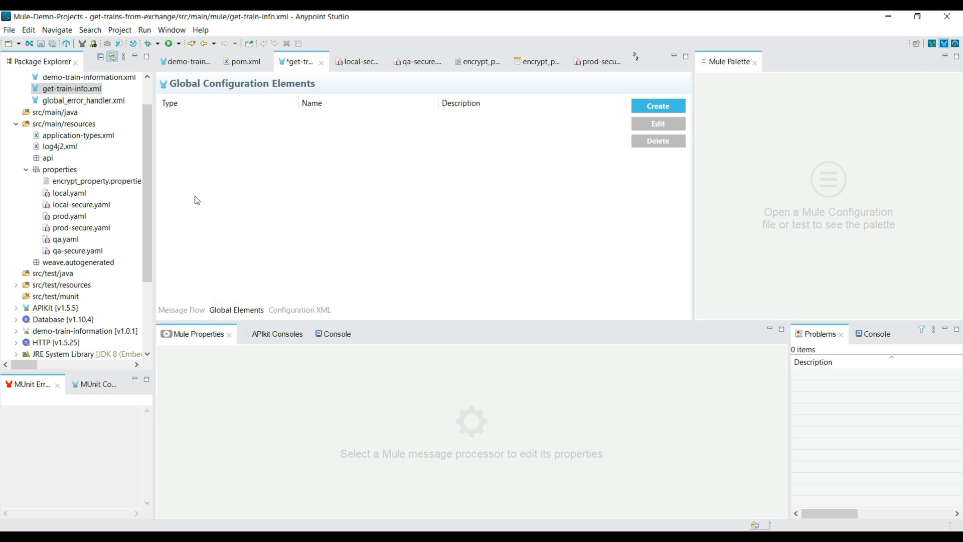
click(188, 59)
click(644, 124)
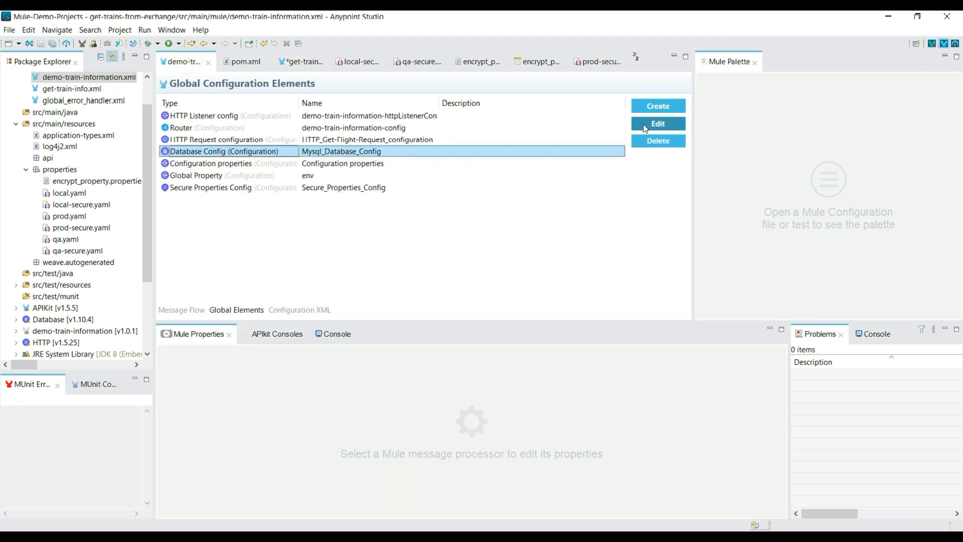
triple_click(521, 304)
key(ctrl+c)
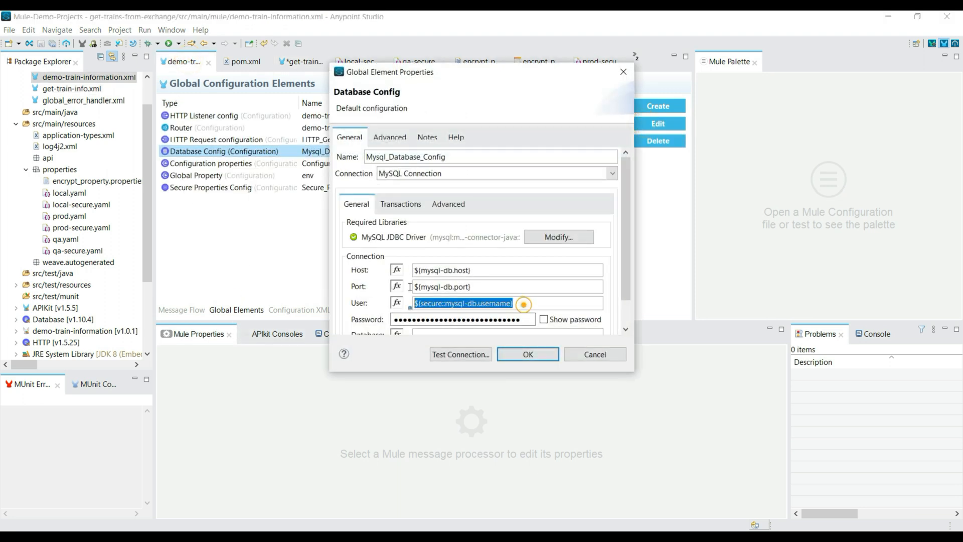
click(596, 354)
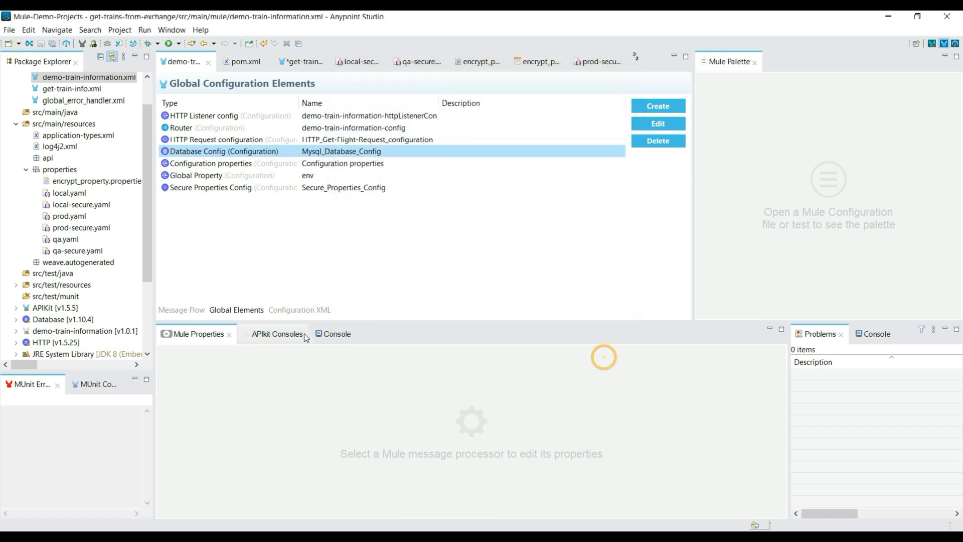
Complete the script's username entry in get-train-info.xml as p('secure::mysql-db.username') and save the file.
click(303, 62)
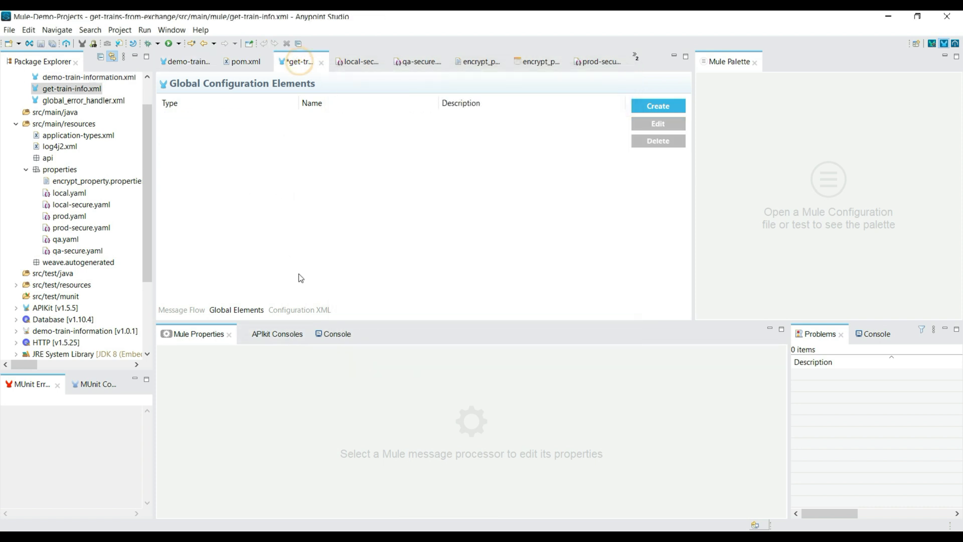
click(196, 309)
click(337, 246)
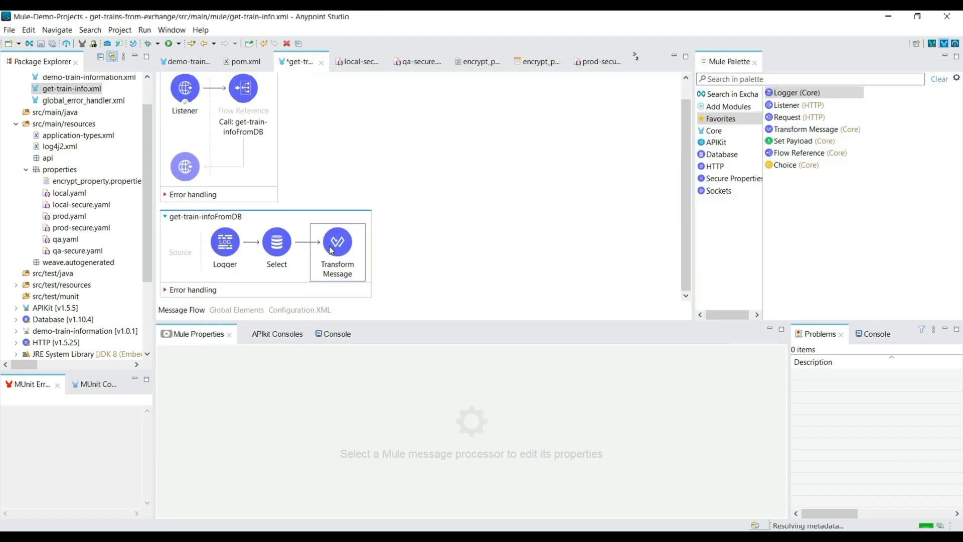
click(511, 489)
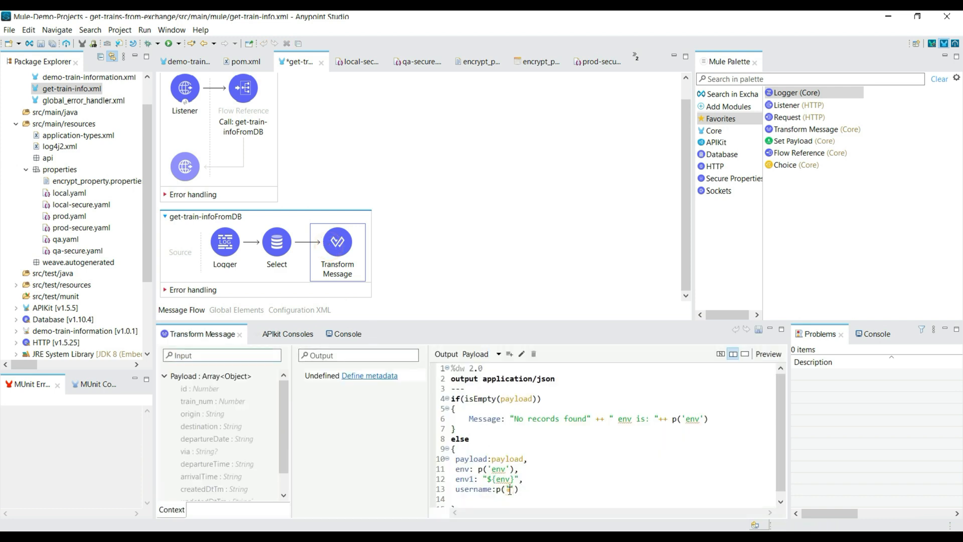
key(ctrl+v)
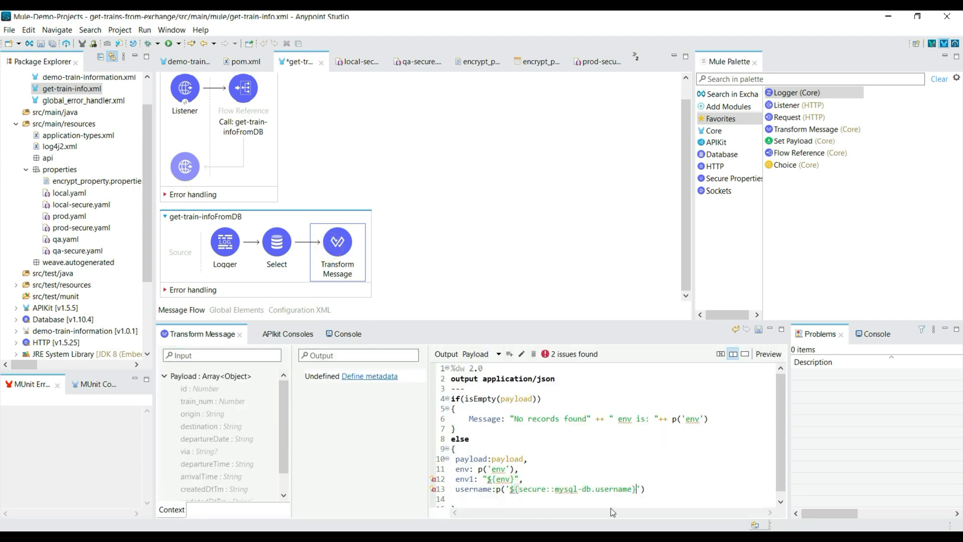
key(BackSpace)
key(BackSpace)
key(BackSpace)
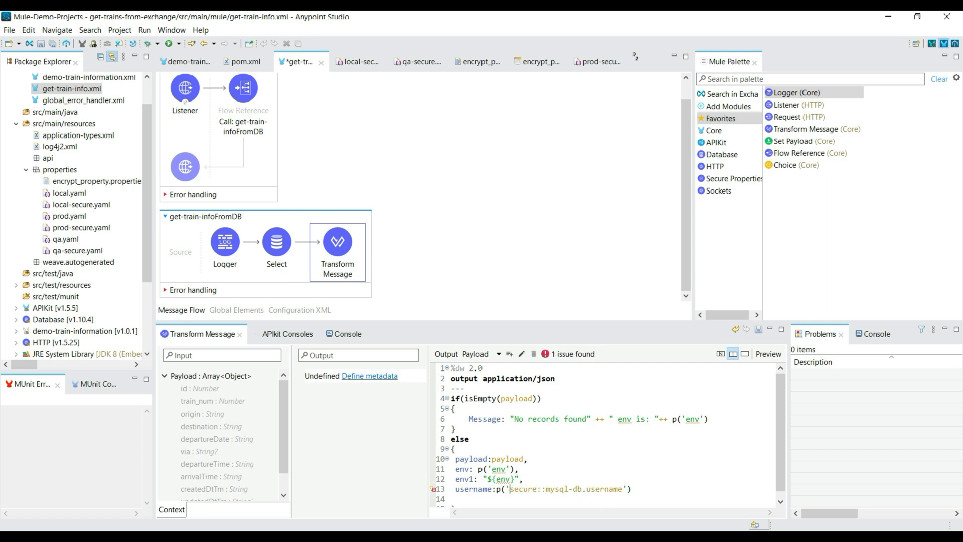
double_click(525, 489)
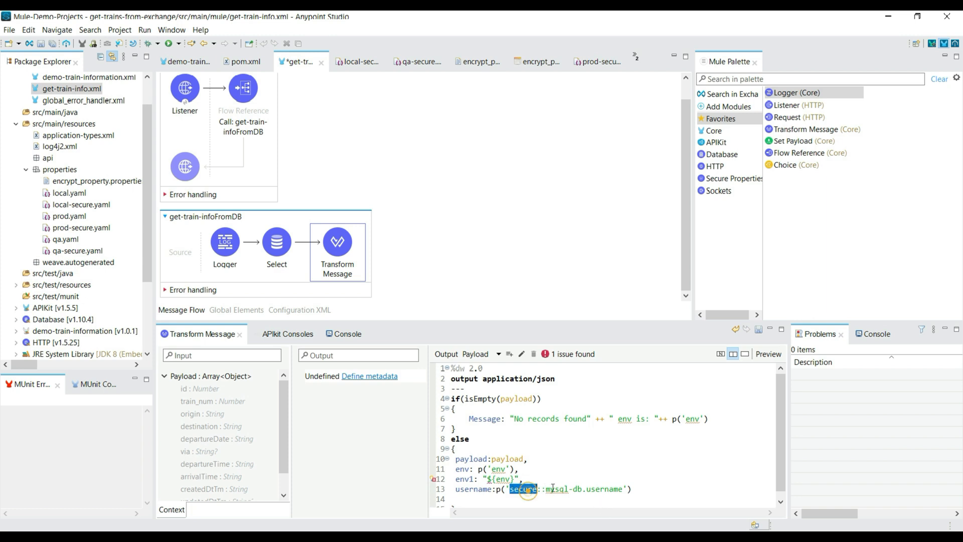
key(ctrl+s)
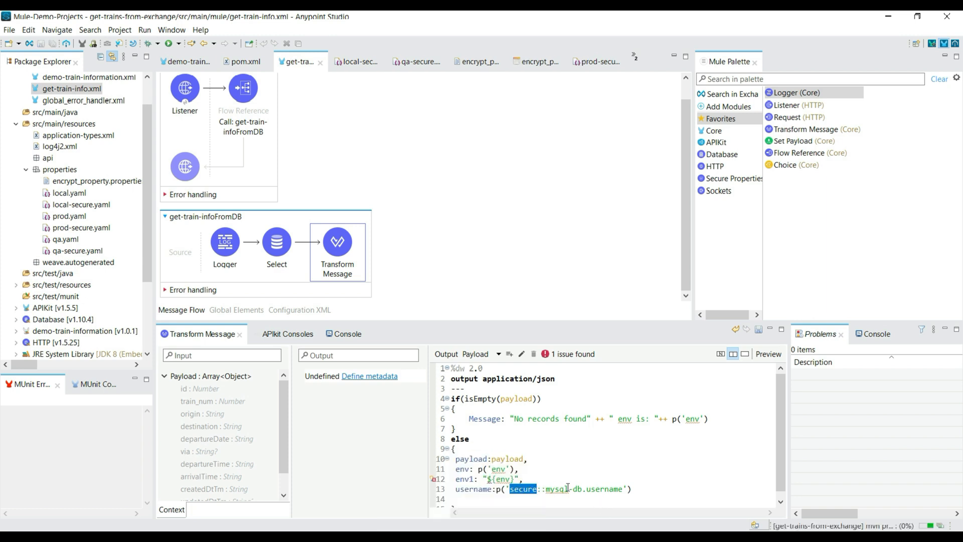
Add a password entry set to "${secure::mysql-db.username}" below the username line and save get-train-info.xml.
click(633, 489)
text(,)
key(Return)
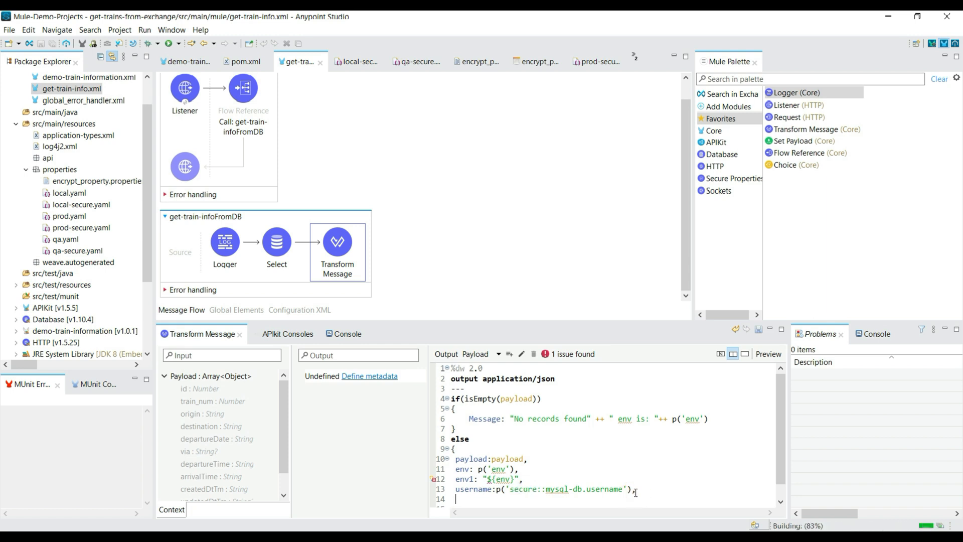
text(passw)
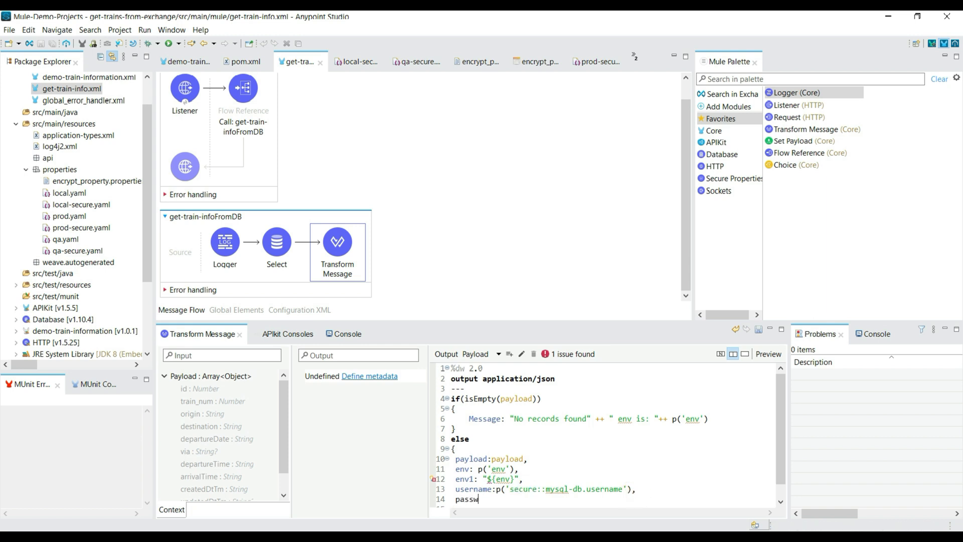
text(ord:)
key(ctrl+v)
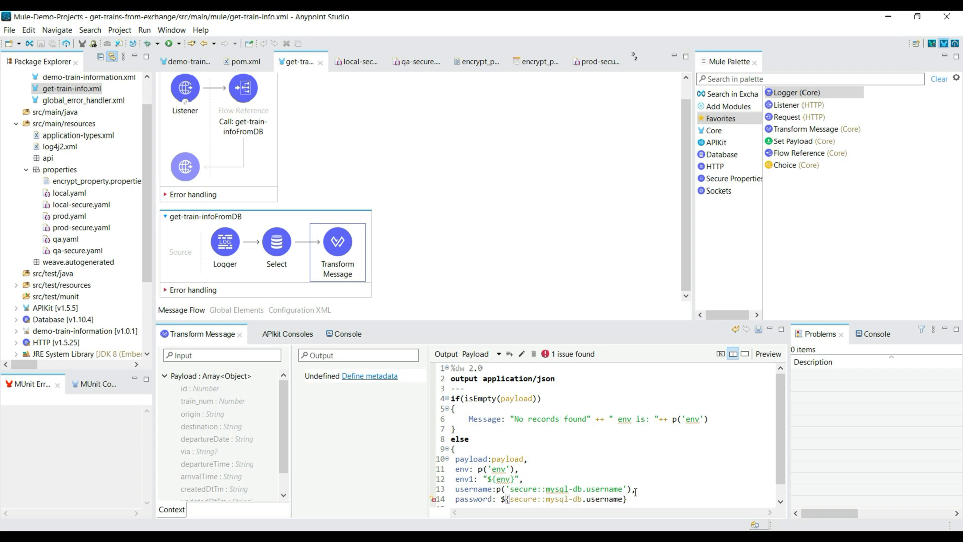
drag(631, 499, 500, 492)
key(ctrl+c)
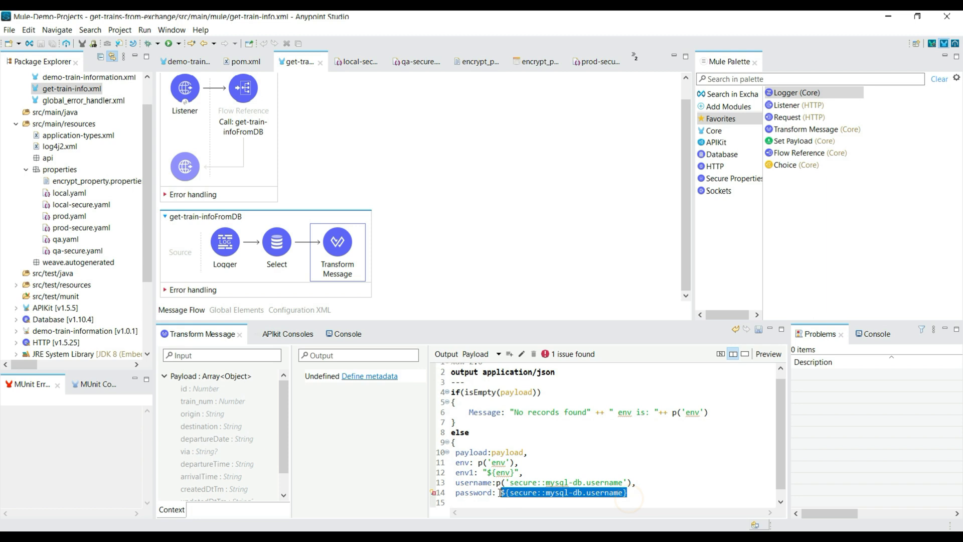
text("")
key(ctrl+v)
key(ctrl+s)
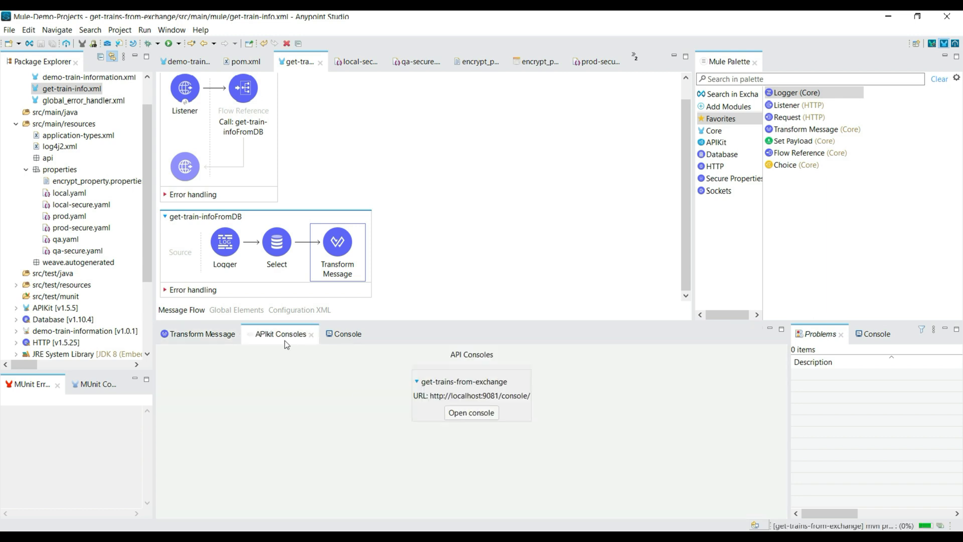
Review the Transform Message script and check the get-trains-from-exchange console for the application's redeployment.
click(207, 334)
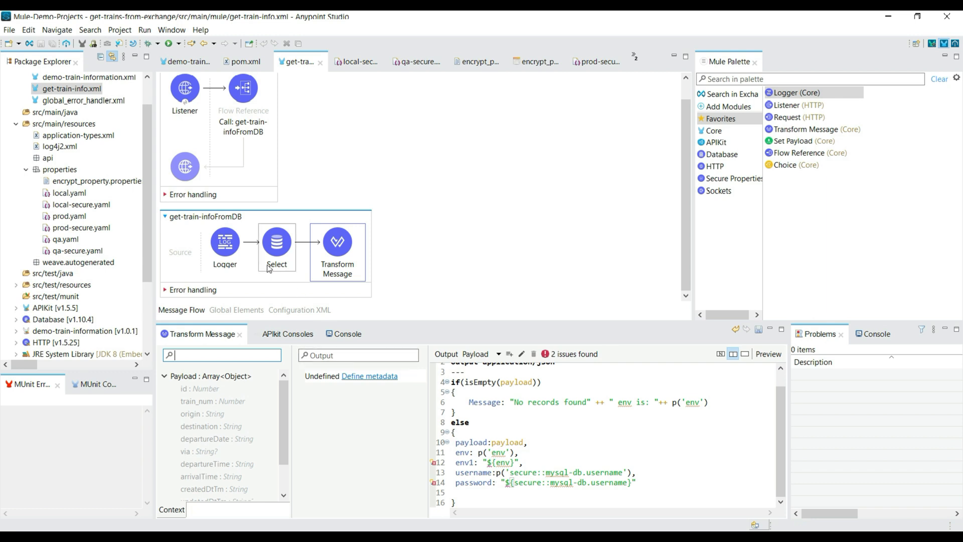
scroll(597, 451, up, 1)
scroll(596, 451, down, 1)
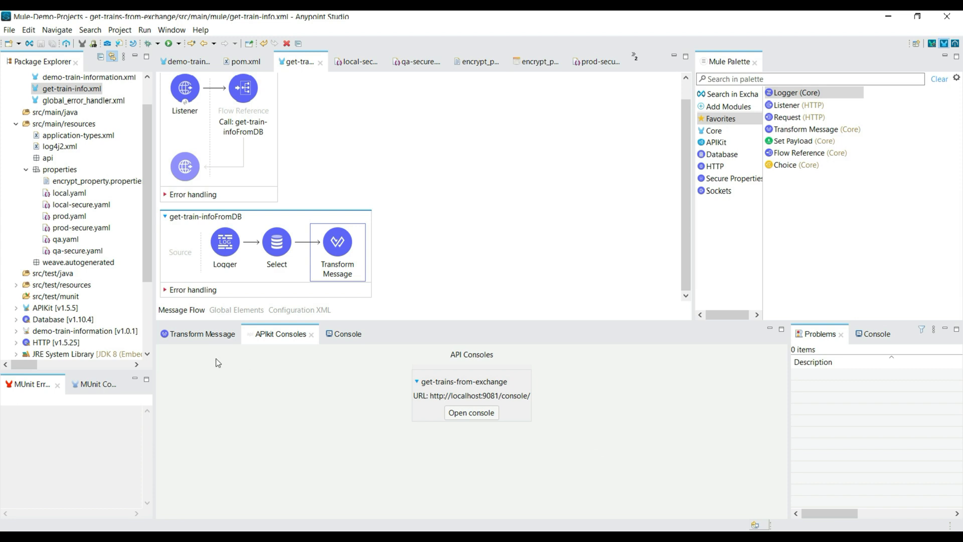
click(182, 335)
click(339, 341)
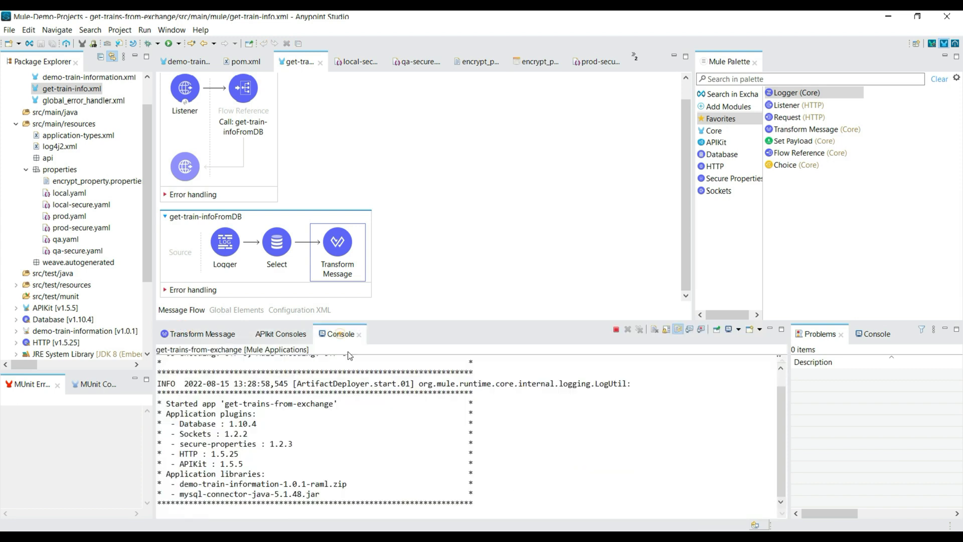
right_click(382, 444)
click(406, 357)
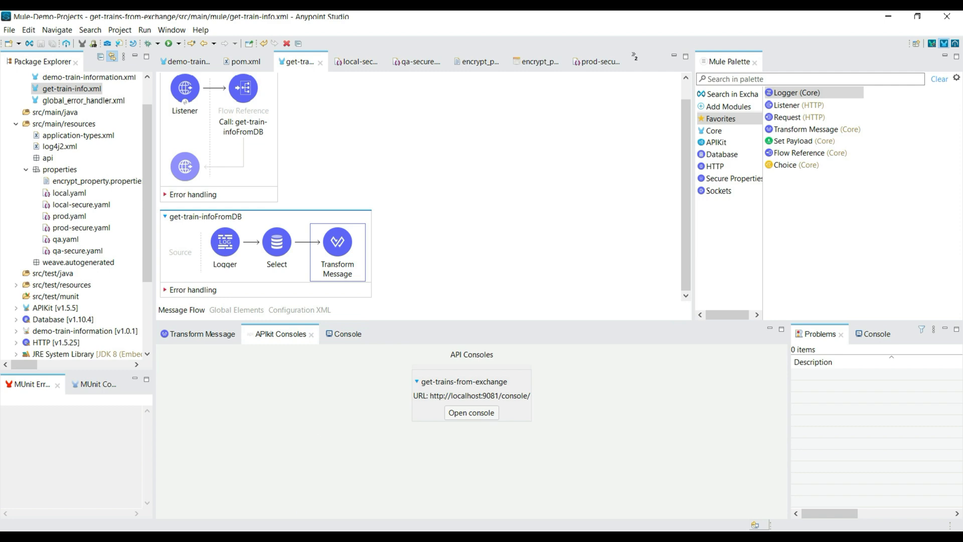
Switch to Postman, resend the get Trains request for train_no 456 and examine the username and password entries in the response.
key(alt+Tab)
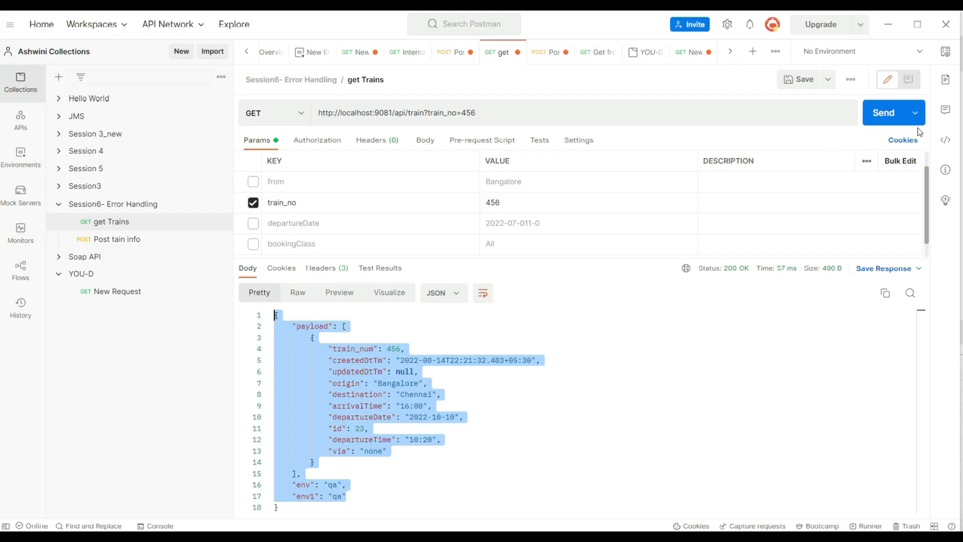
click(884, 112)
scroll(395, 446, down, 1)
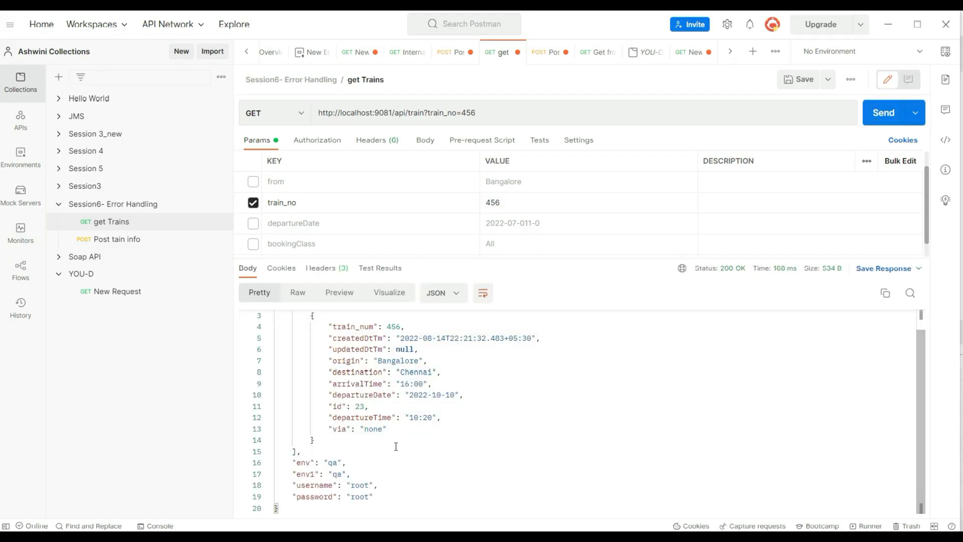
Switch to Anypoint Studio and set the Key of Secure_Properties_Config in demo-train-information.xml to ${key}.
drag(379, 500, 277, 487)
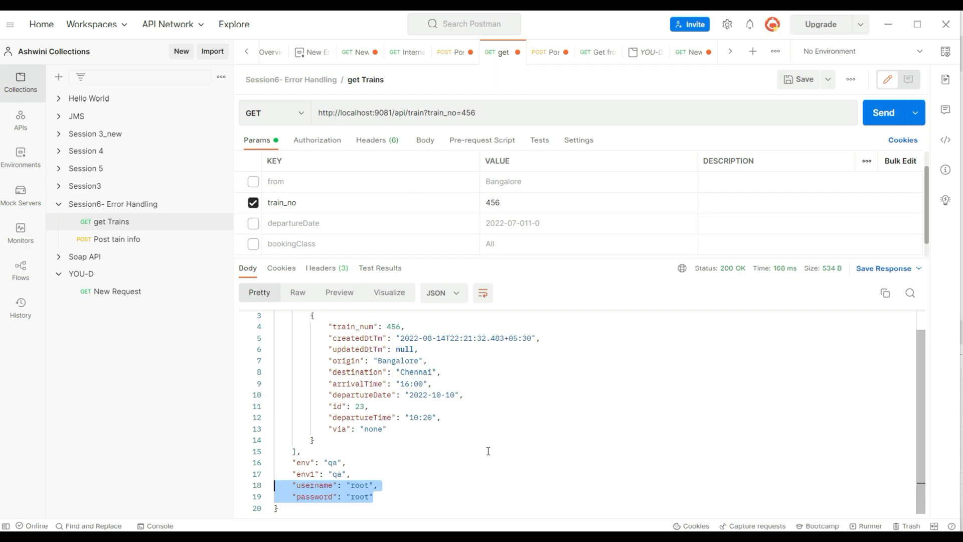
key(alt+Tab)
click(321, 212)
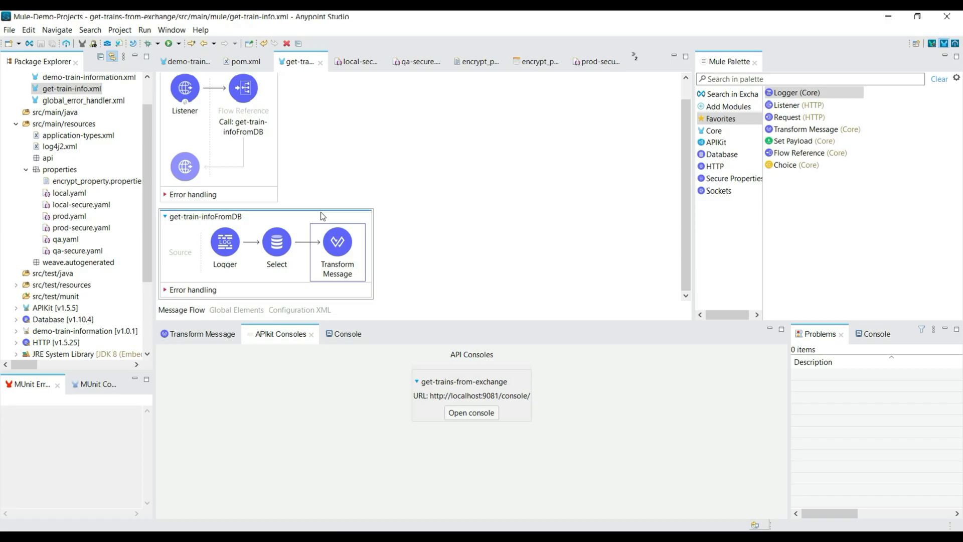
click(186, 62)
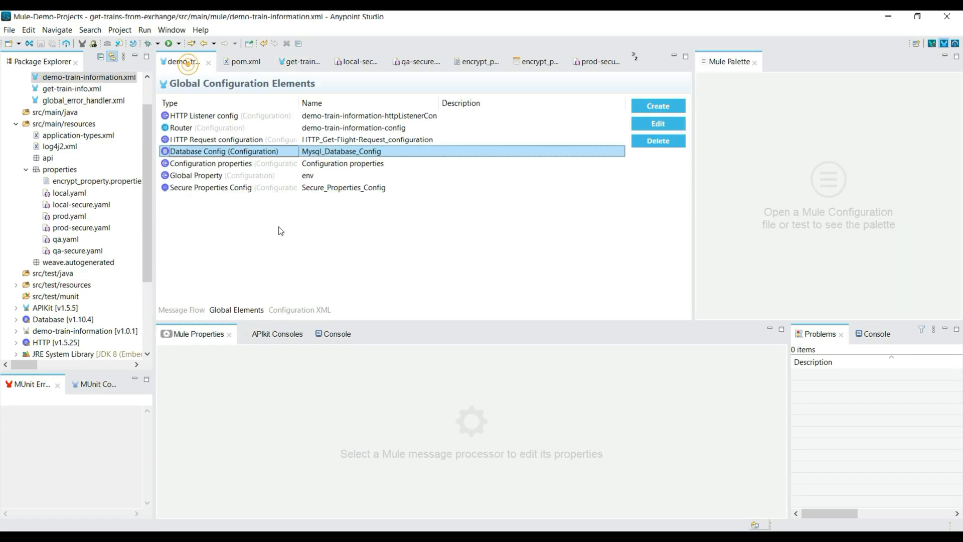
click(273, 189)
click(655, 125)
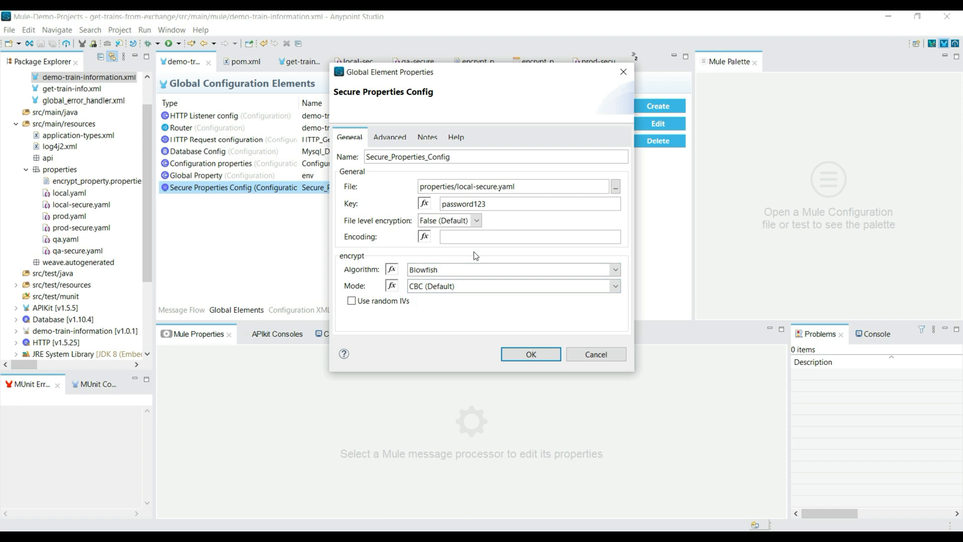
drag(500, 205, 438, 205)
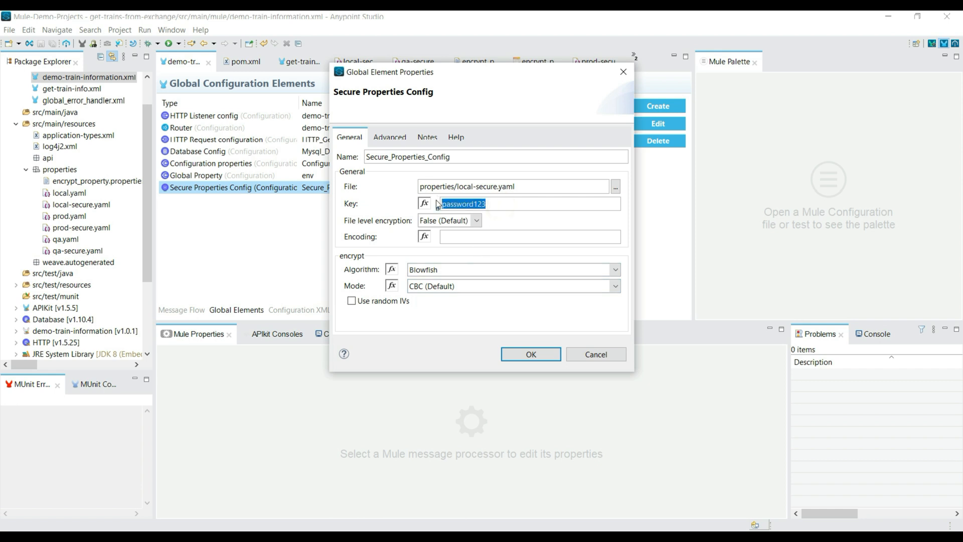
text(${key)
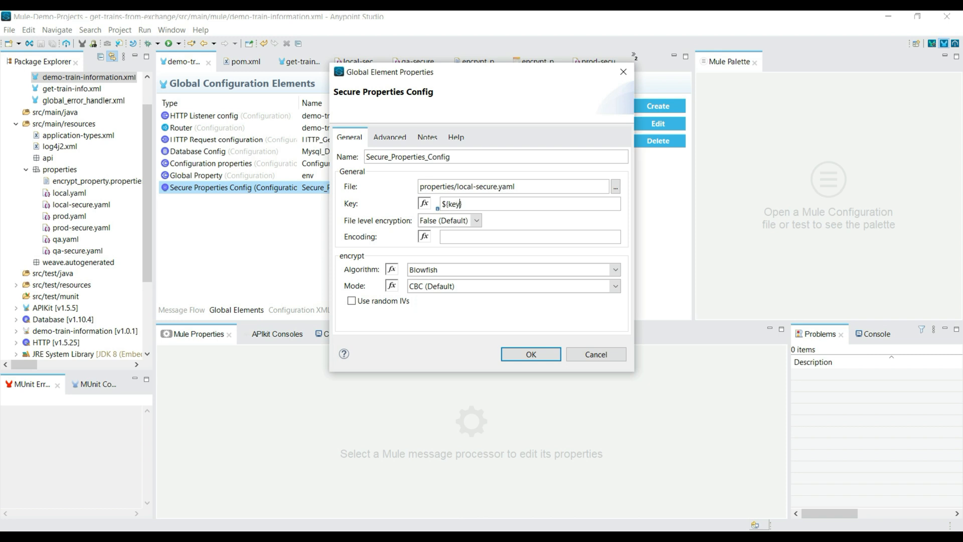
Set the secure properties file path to properties/${env}-secure.yaml, accept the configuration and save demo-train-information.xml.
double_click(467, 186)
text(${env)
double_click(470, 188)
double_click(456, 204)
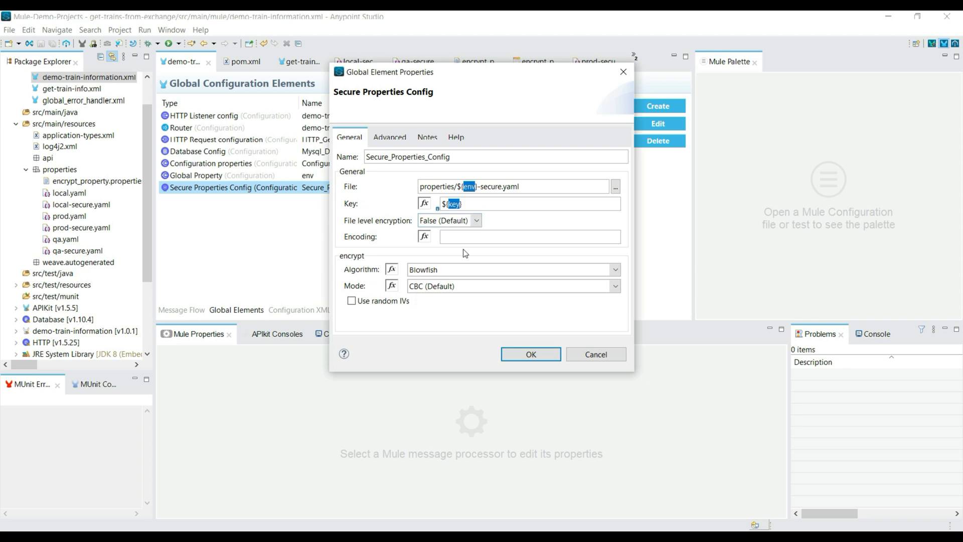
click(531, 354)
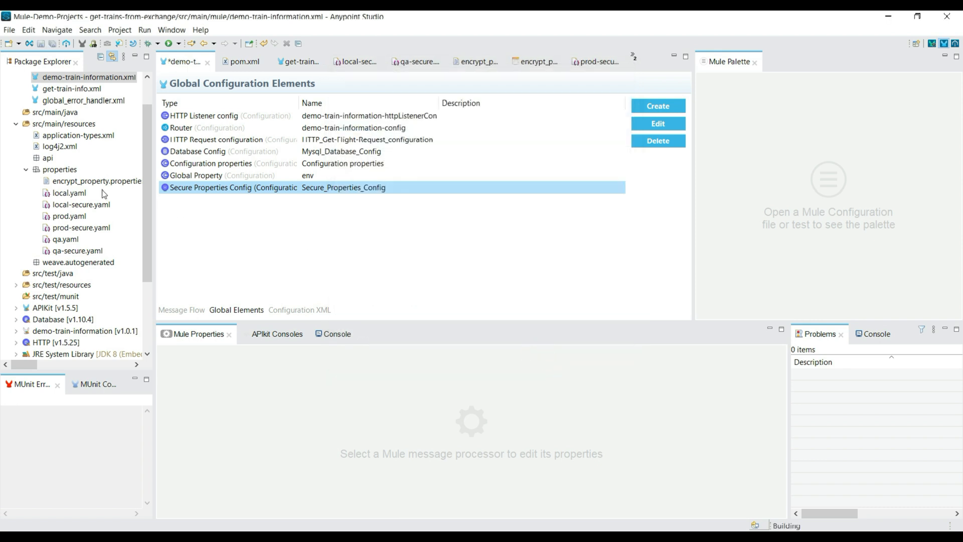
key(ctrl+s)
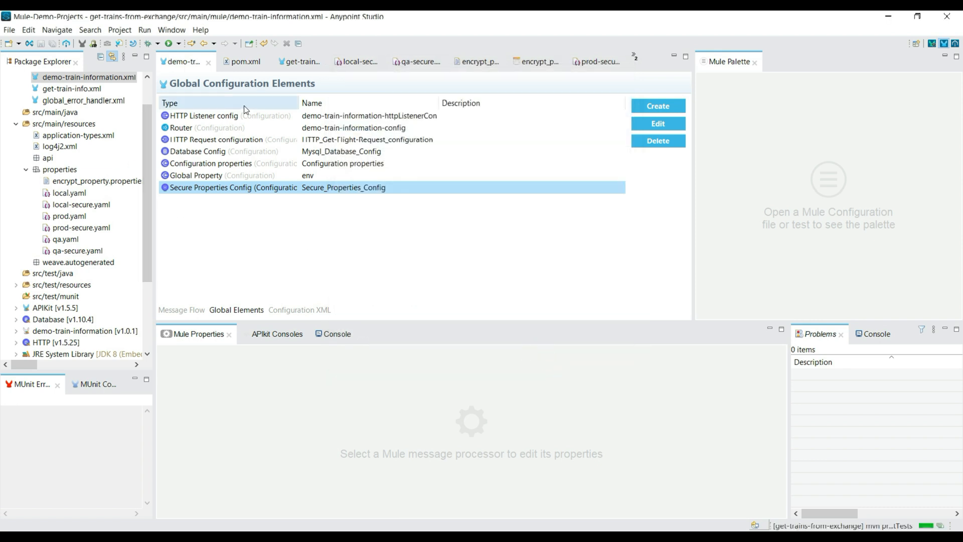
Check the value of the env global property without changing it.
click(283, 176)
double_click(284, 176)
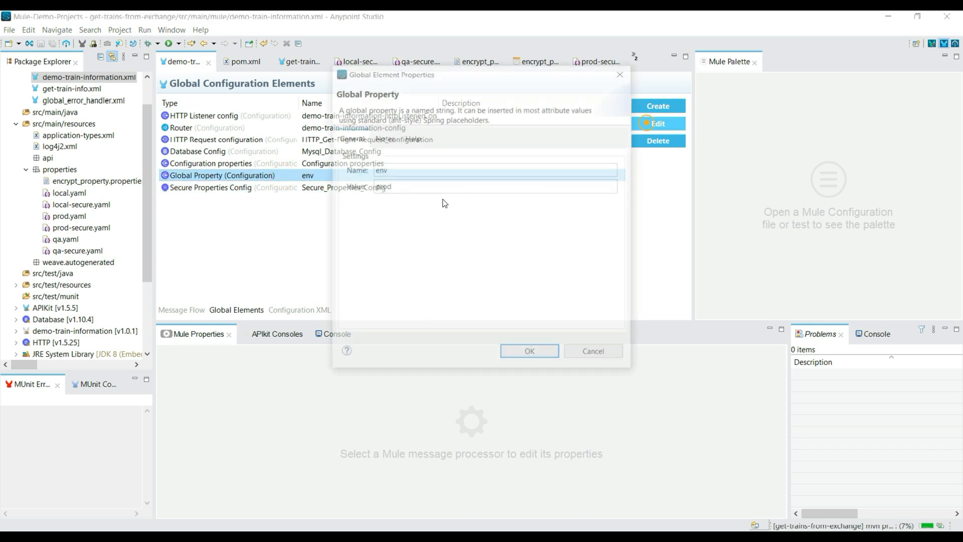
click(597, 355)
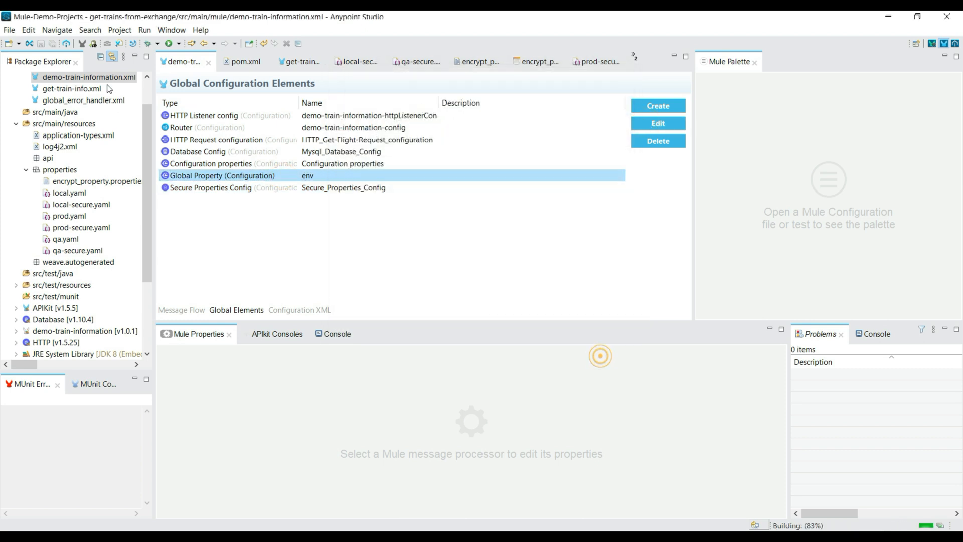
Examine the get-trains-from-exchange console output for deployment errors concerning the ${key} property.
click(181, 43)
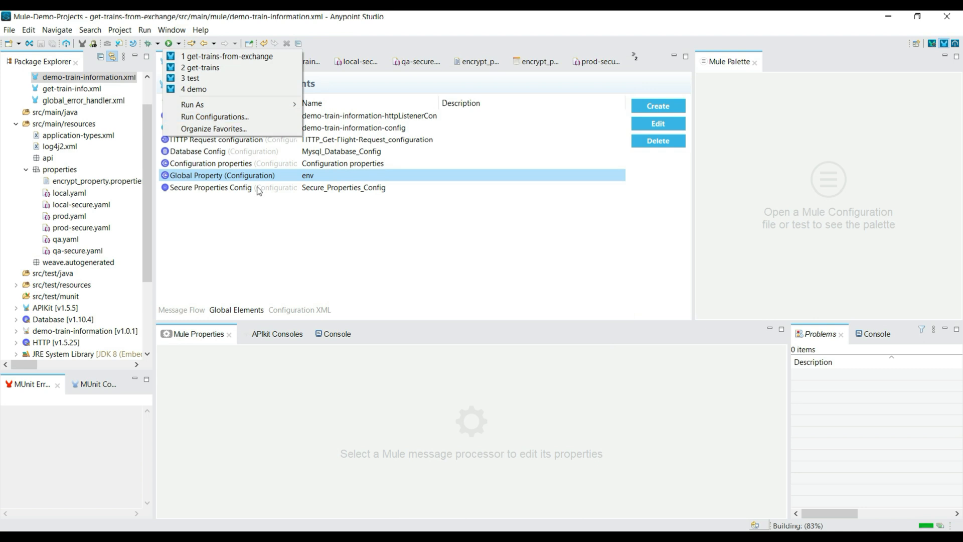
click(331, 334)
click(615, 329)
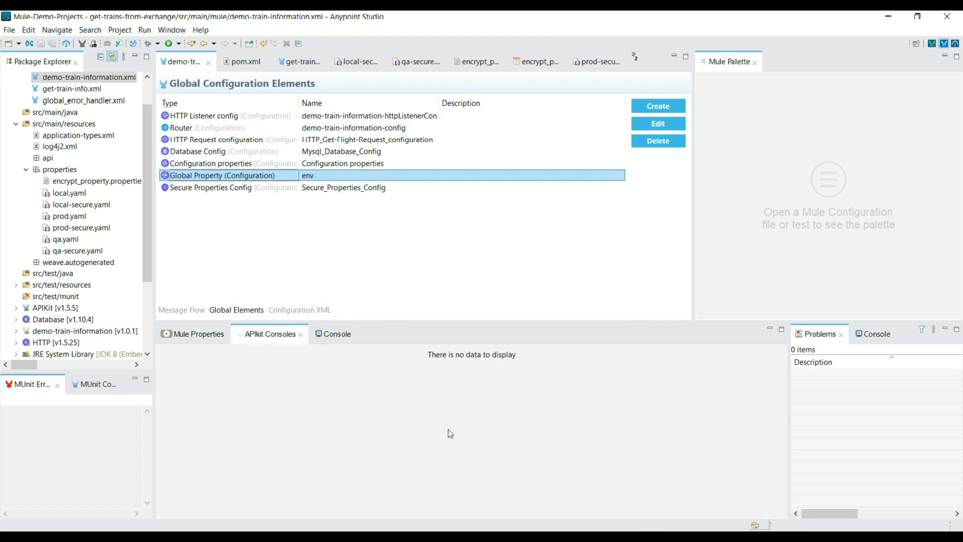
click(319, 335)
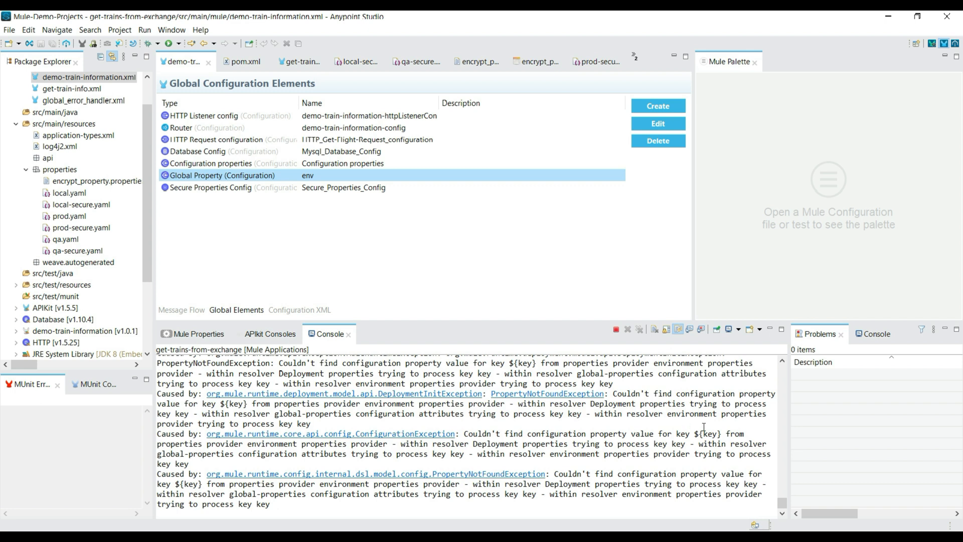
scroll(704, 426, up, 5)
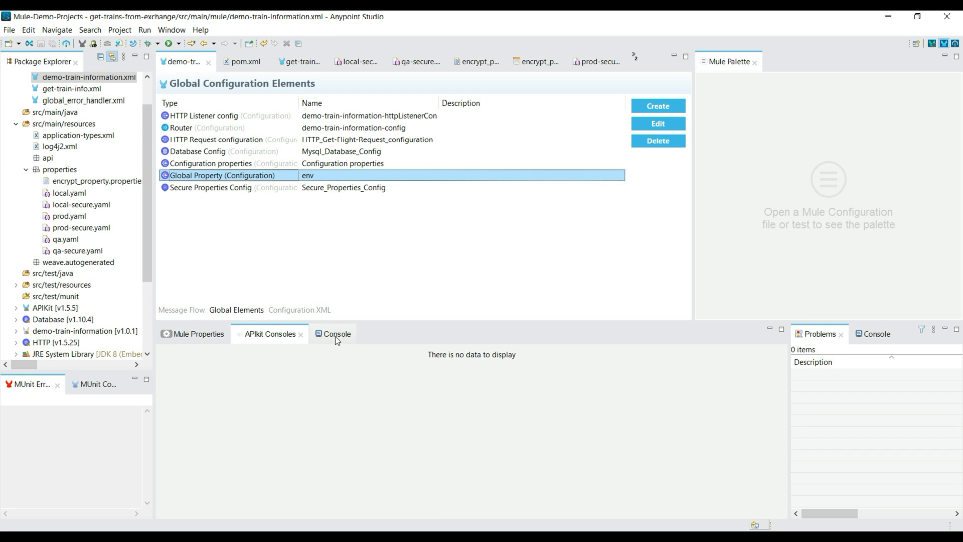
click(335, 336)
double_click(707, 434)
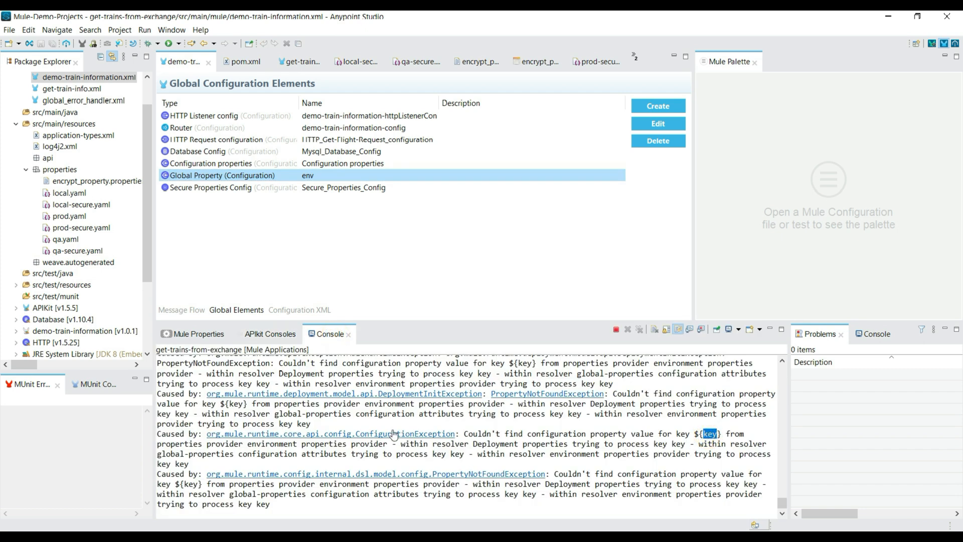
drag(460, 434, 712, 434)
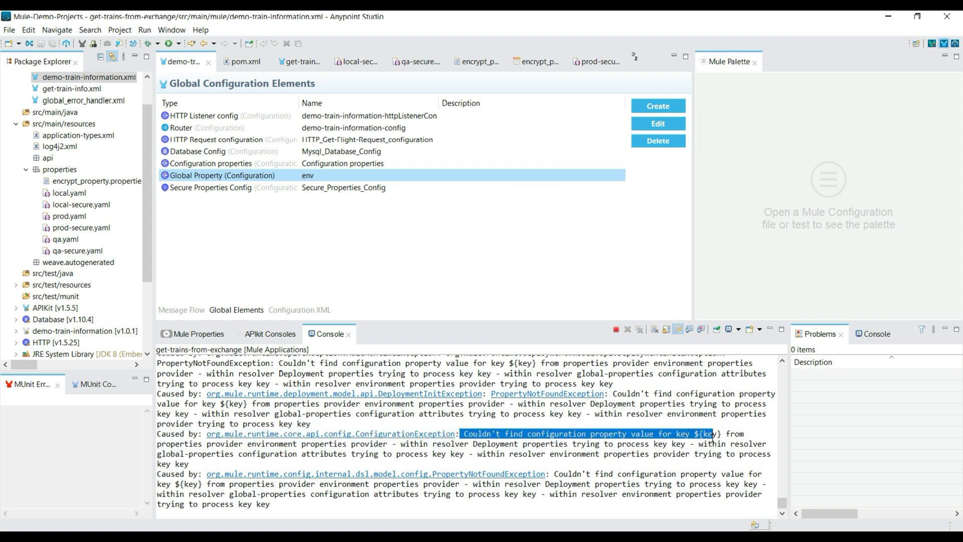
Append a -Dkey program argument containing the encryption key to the get-trains-from-exchange run configuration.
click(178, 45)
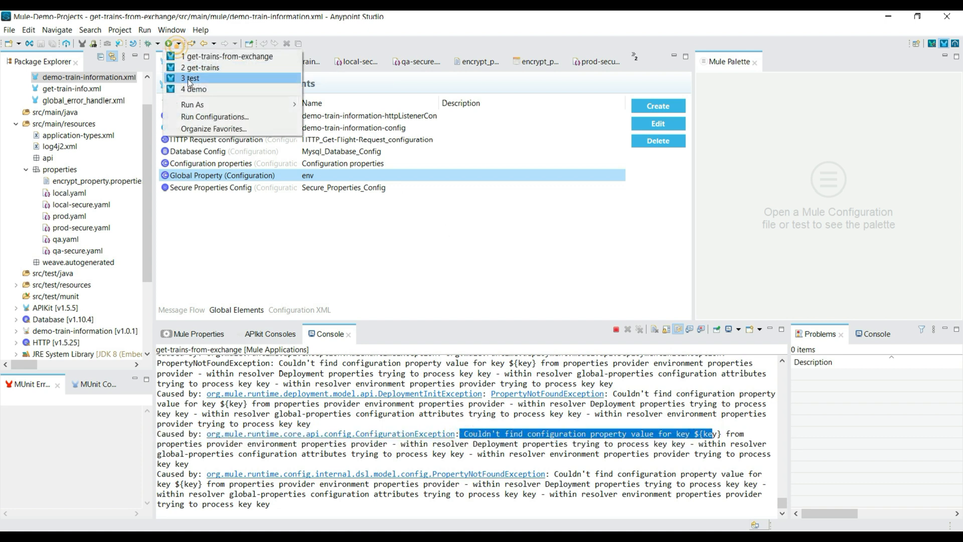
click(202, 115)
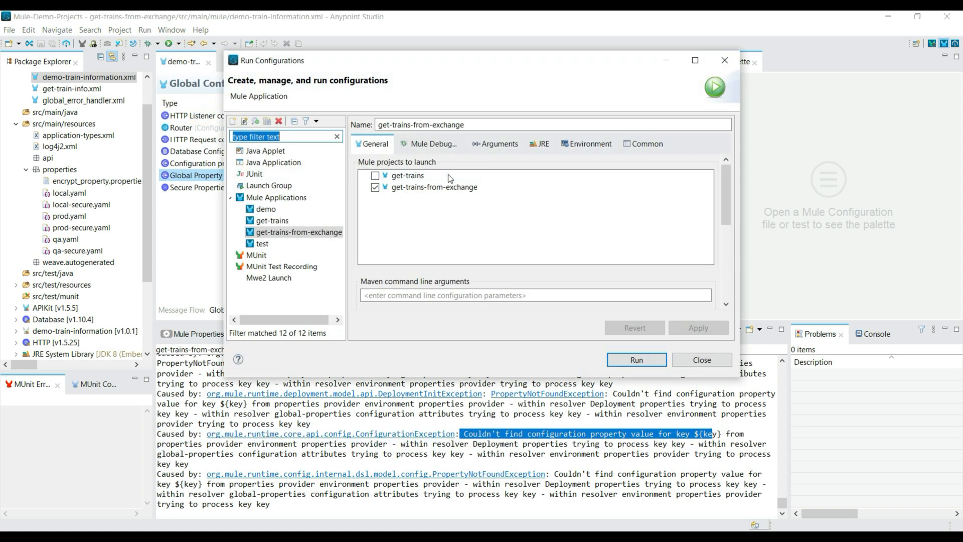
click(495, 144)
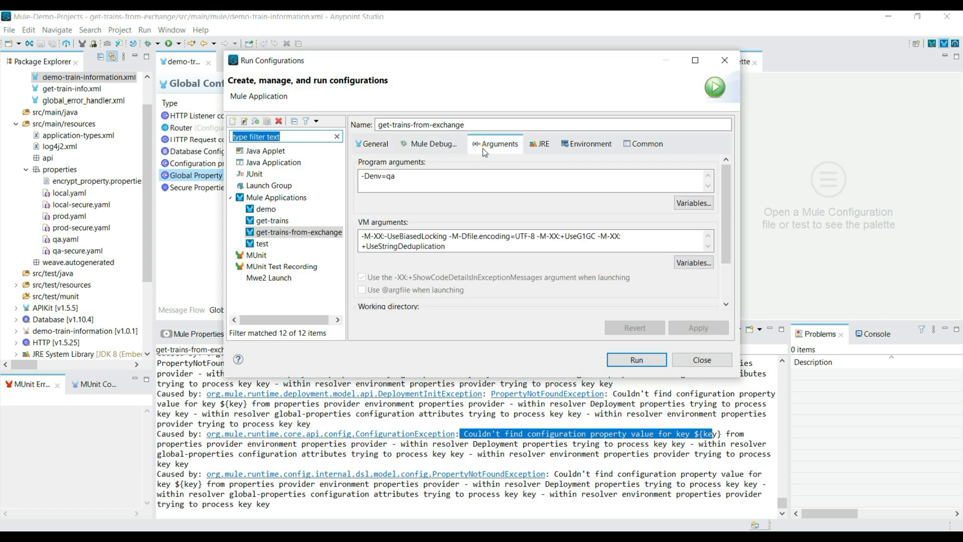
click(420, 172)
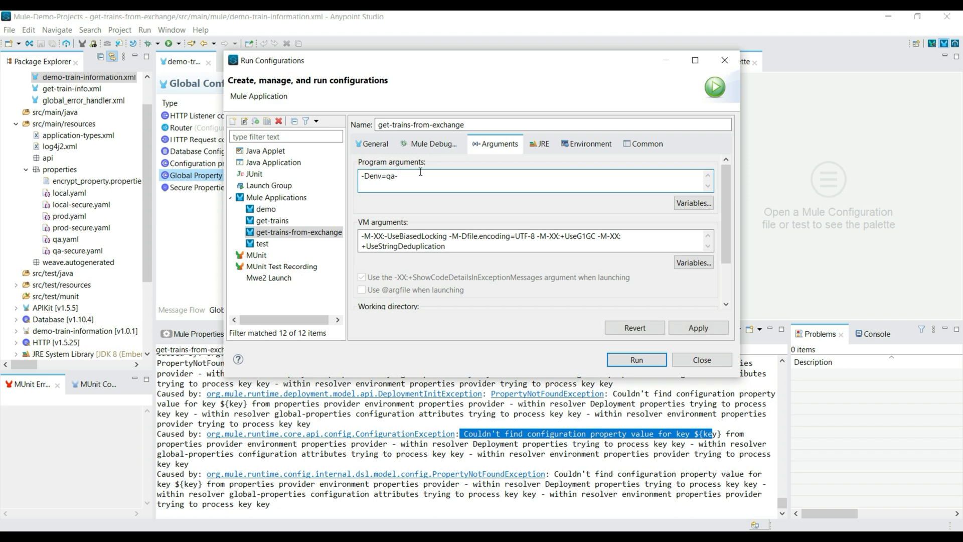
text(-Dkey=password123)
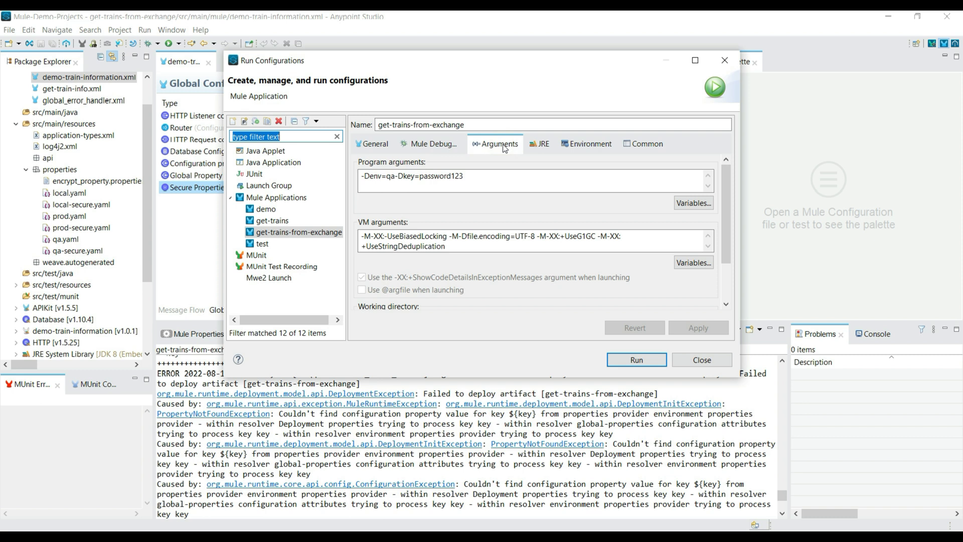
Separate the -Denv=qa and -Dkey program arguments with a space, apply the change, and rerun get-trains-from-exchange in place of the running instance.
click(396, 178)
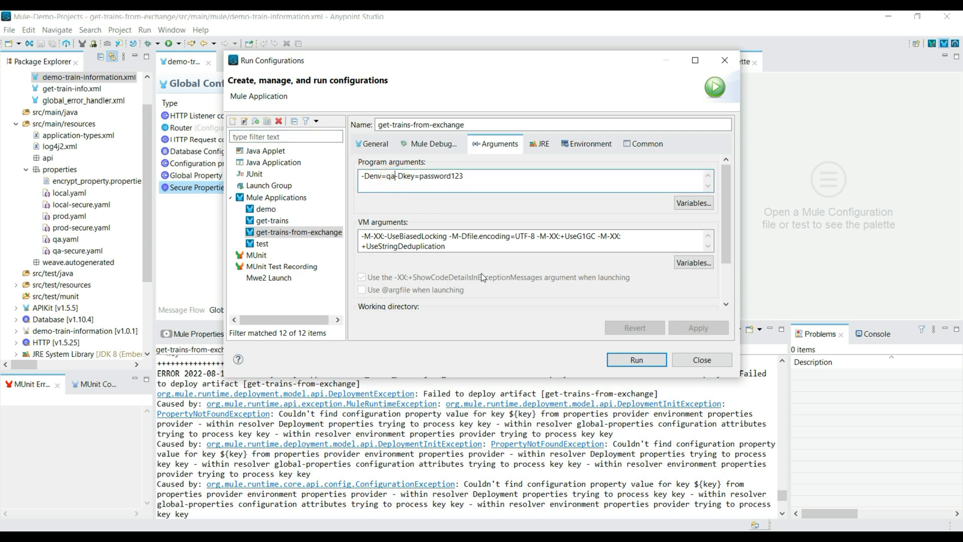
text(;)
key(BackSpace)
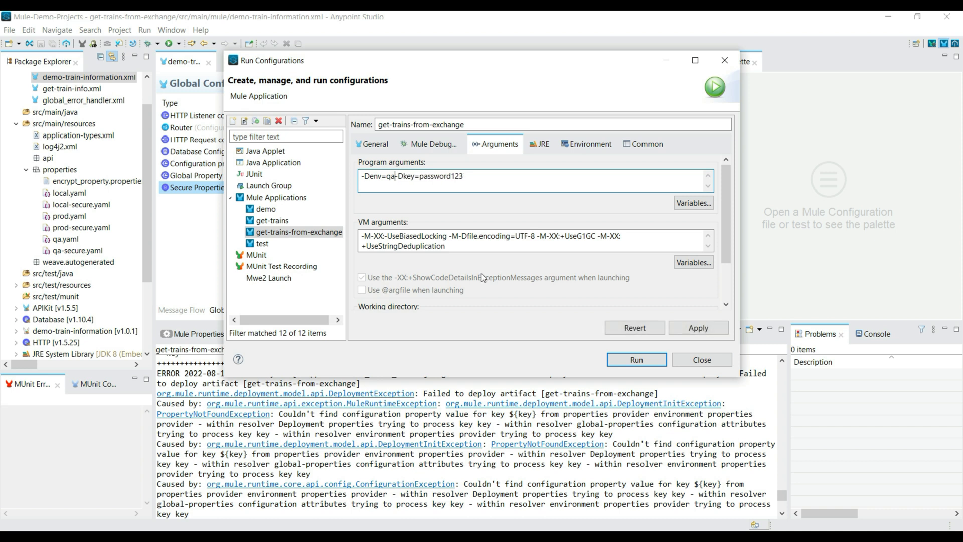
text(:)
key(BackSpace)
click(719, 332)
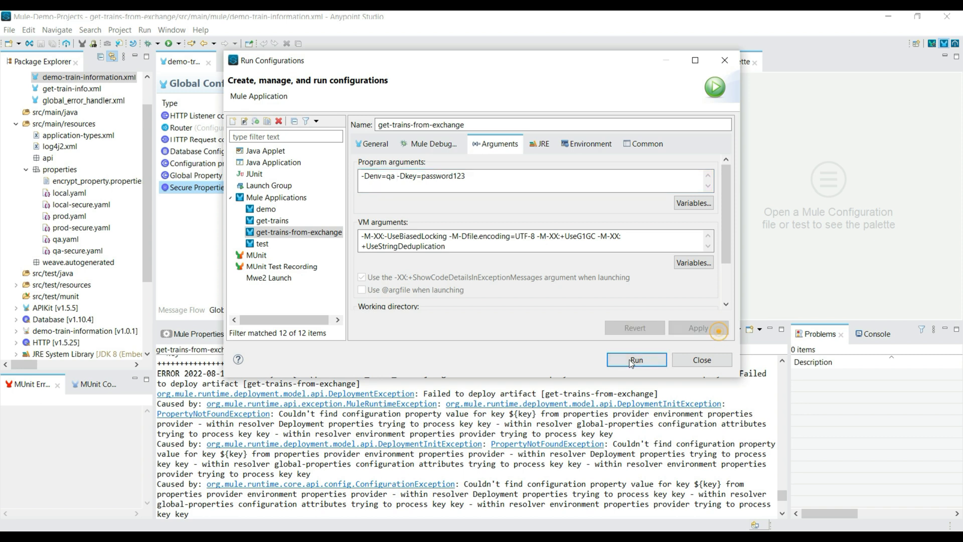
click(657, 359)
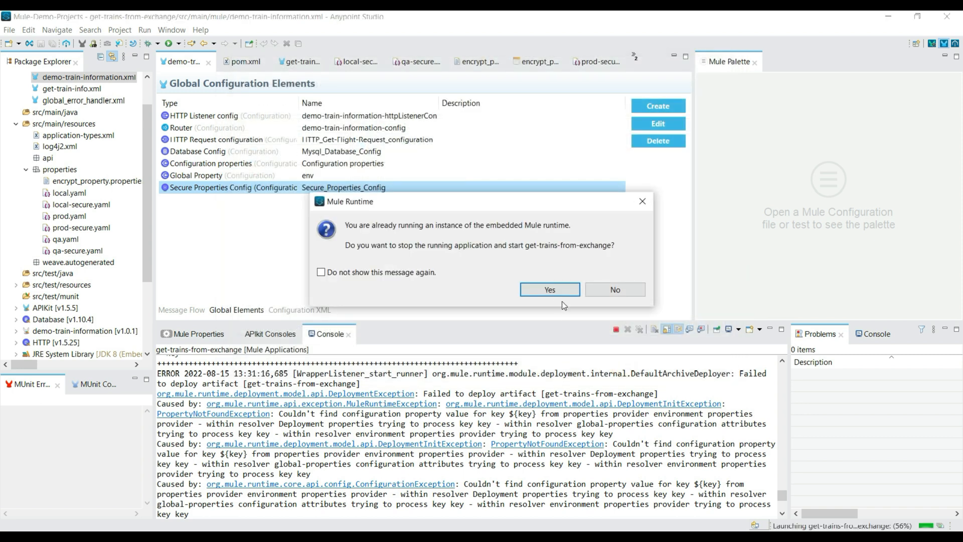
click(555, 290)
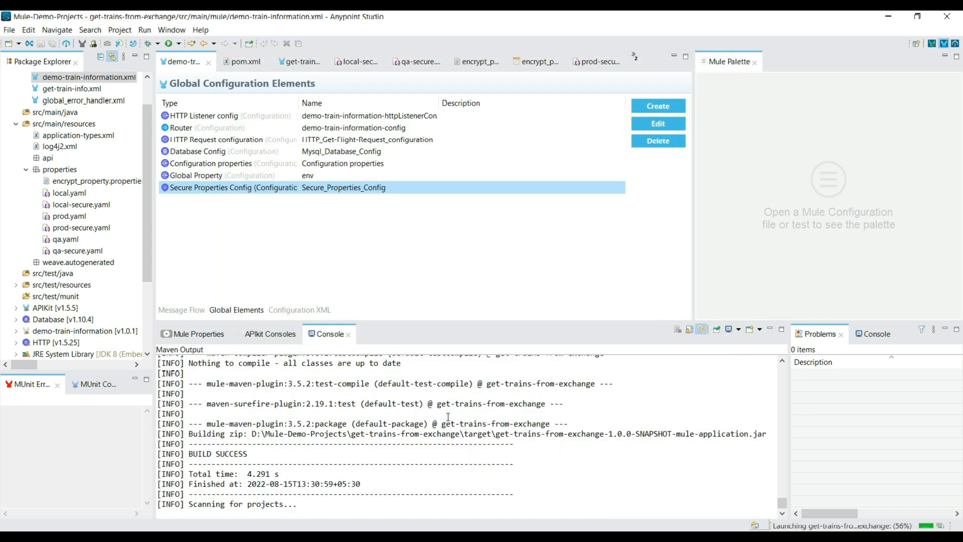
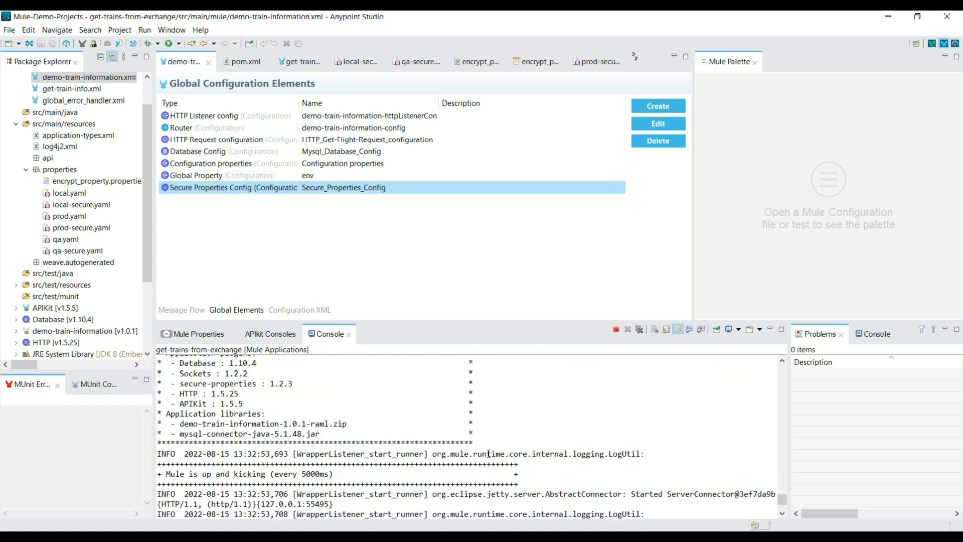
Clear the get-trains-from-exchange console and resend the get Trains request with train_no 456 in Postman.
click(352, 337)
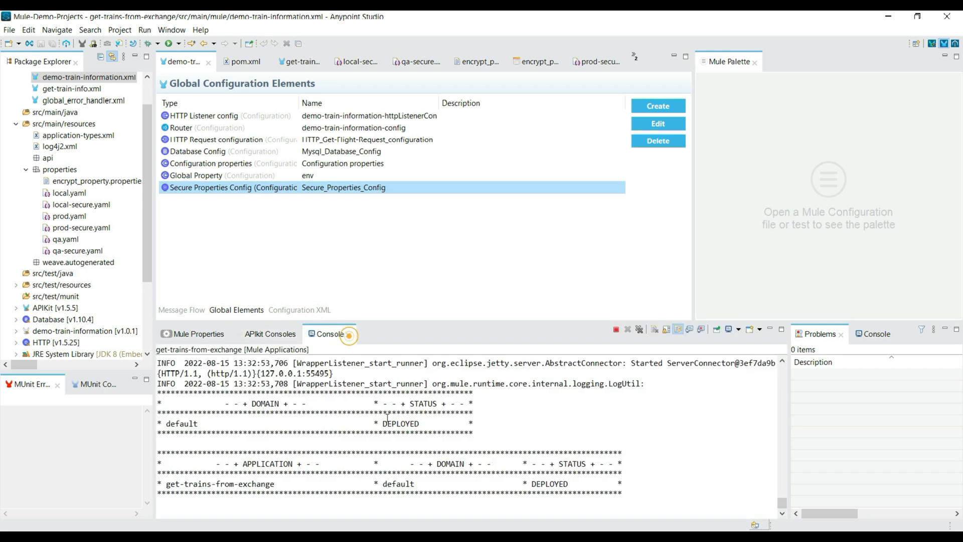
right_click(435, 459)
click(465, 383)
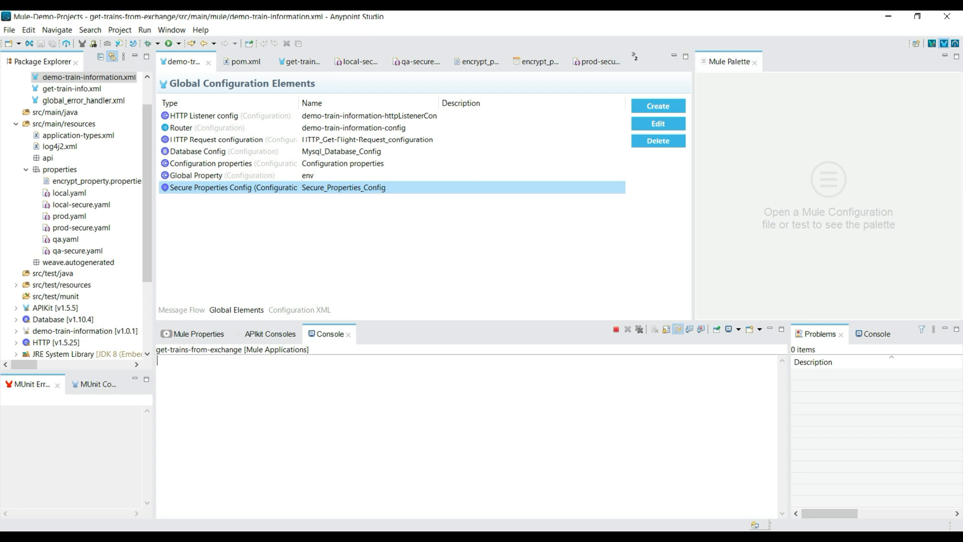
key(alt+Tab)
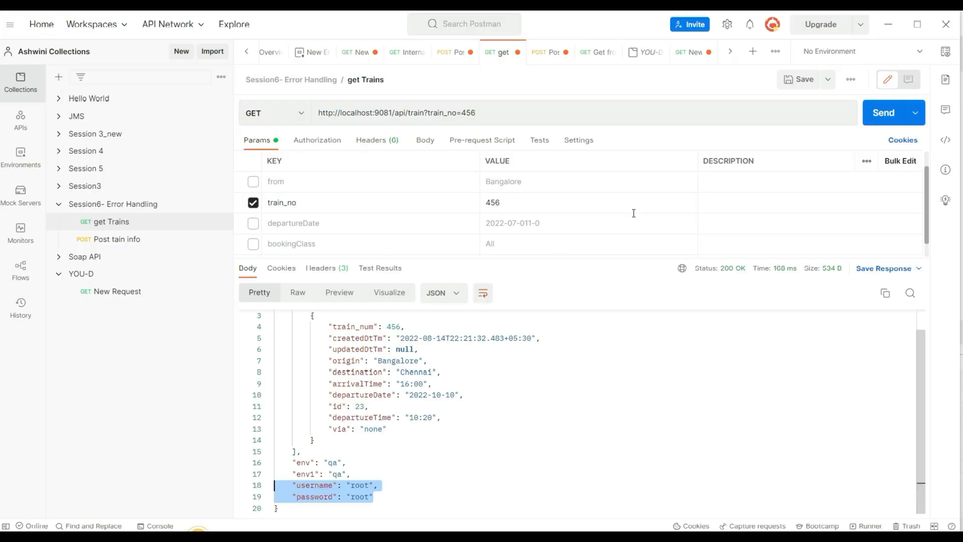
click(889, 107)
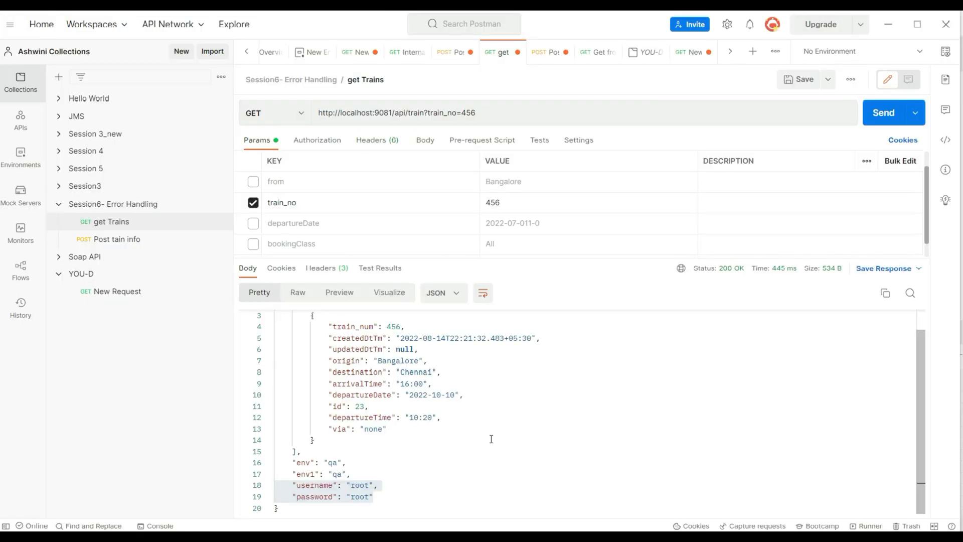
Return to Anypoint Studio and examine the console log of the train_no 456 request.
key(alt+Tab)
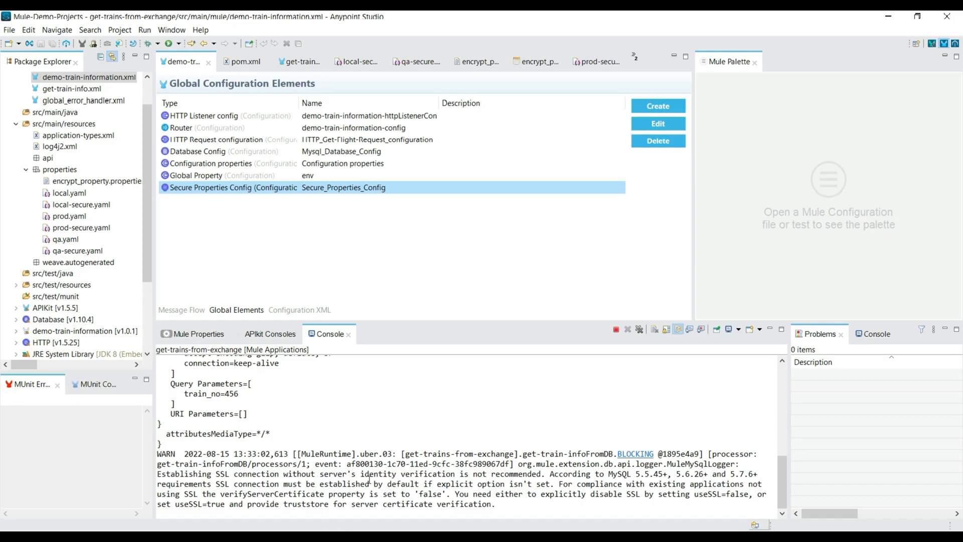
scroll(370, 480, up, 5)
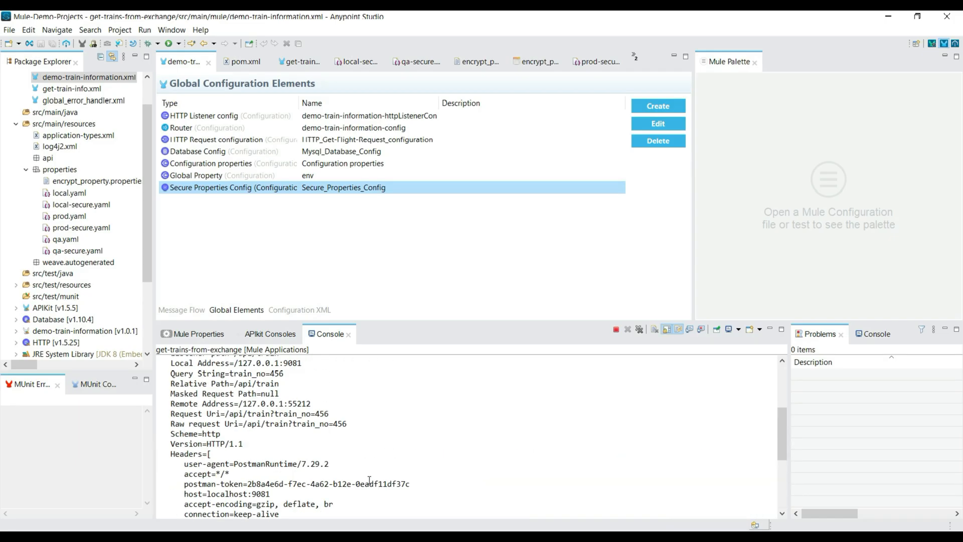
scroll(370, 481, up, 3)
scroll(370, 481, up, 1)
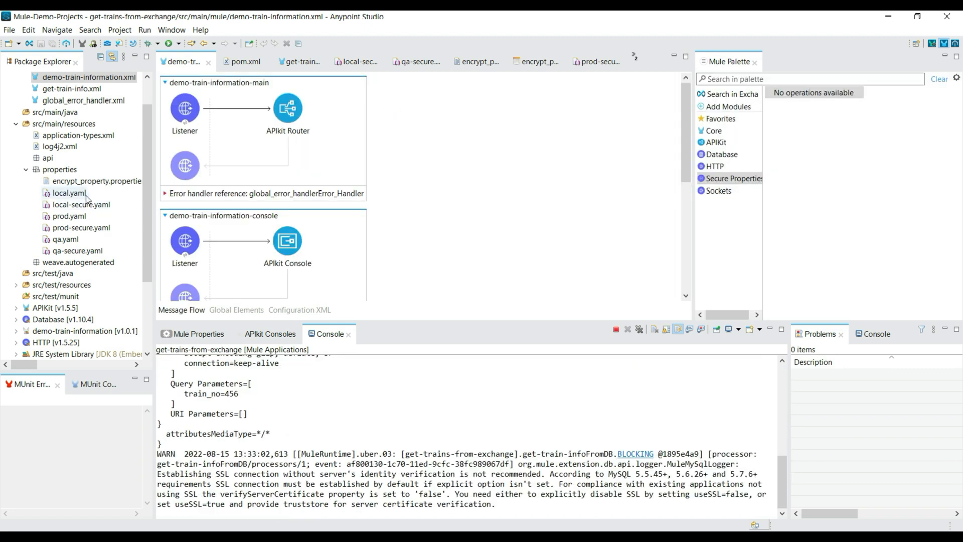
Remove the plain-text username and password lines from the mysql-db section of local.yaml.
double_click(69, 192)
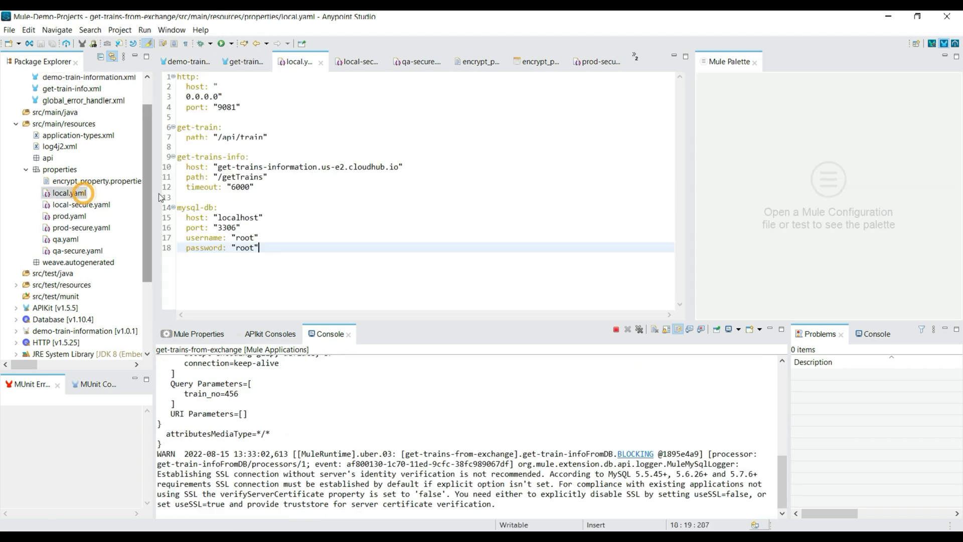
drag(261, 248, 163, 245)
key(BackSpace)
Remove the plain-text username and password lines from the mysql-db section of prod.yaml.
key(BackSpace)
click(250, 224)
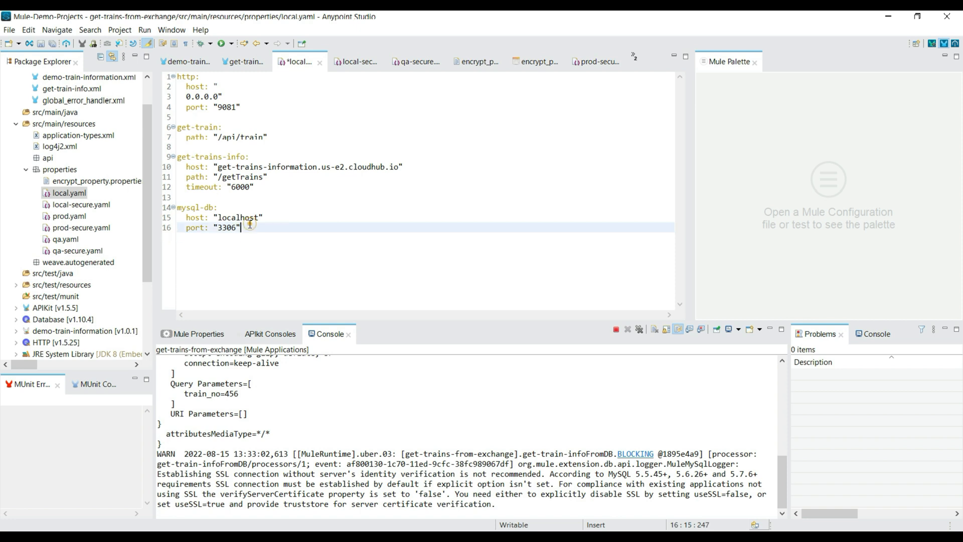
double_click(69, 217)
drag(262, 242, 165, 229)
key(BackSpace)
key(BackSpace)
click(246, 218)
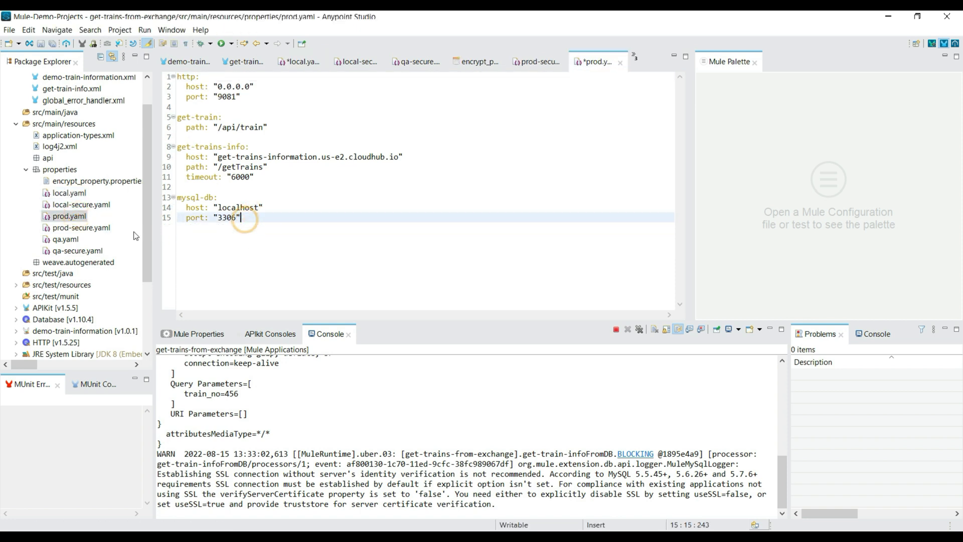
Remove the plain-text username and password lines from the mysql-db section of qa.yaml and save the file.
double_click(75, 239)
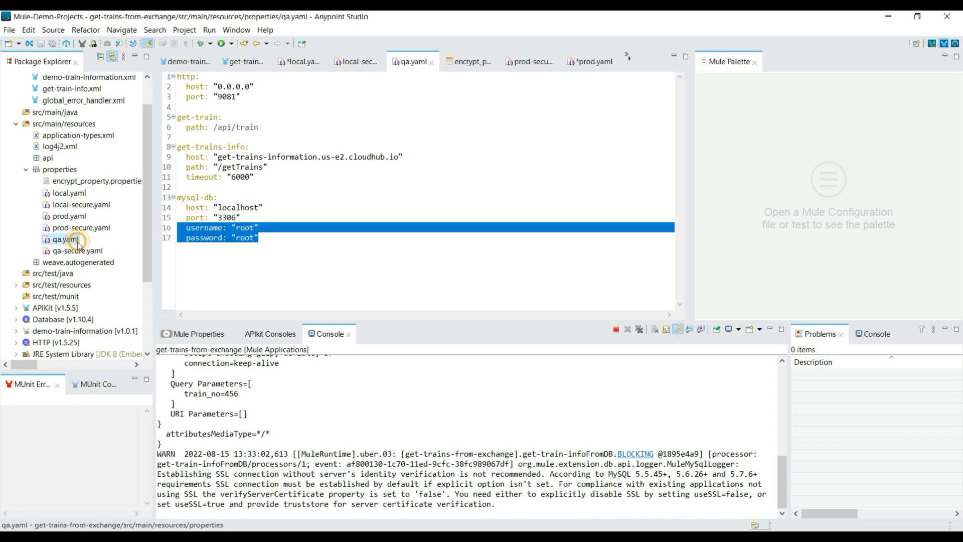
key(Delete)
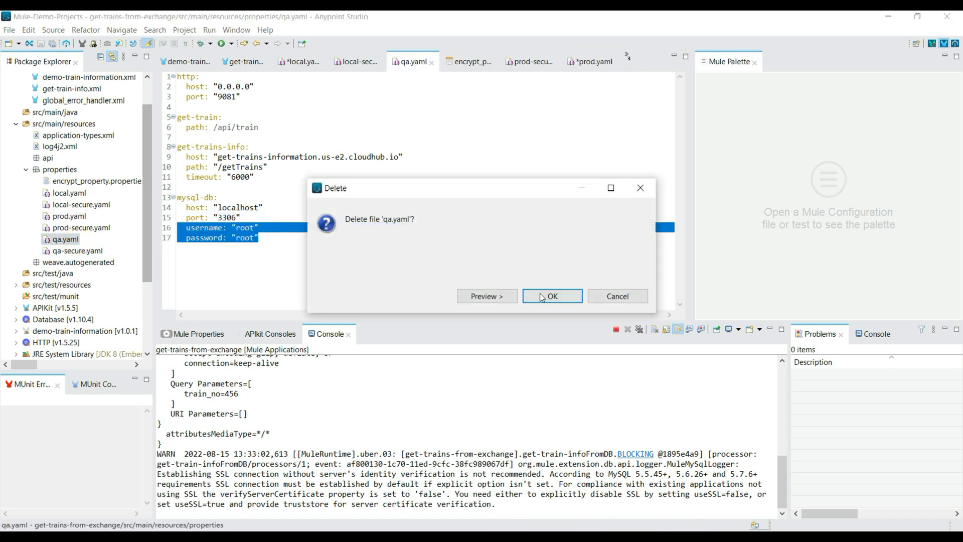
click(610, 300)
drag(288, 251, 176, 227)
key(BackSpace)
key(ctrl+s)
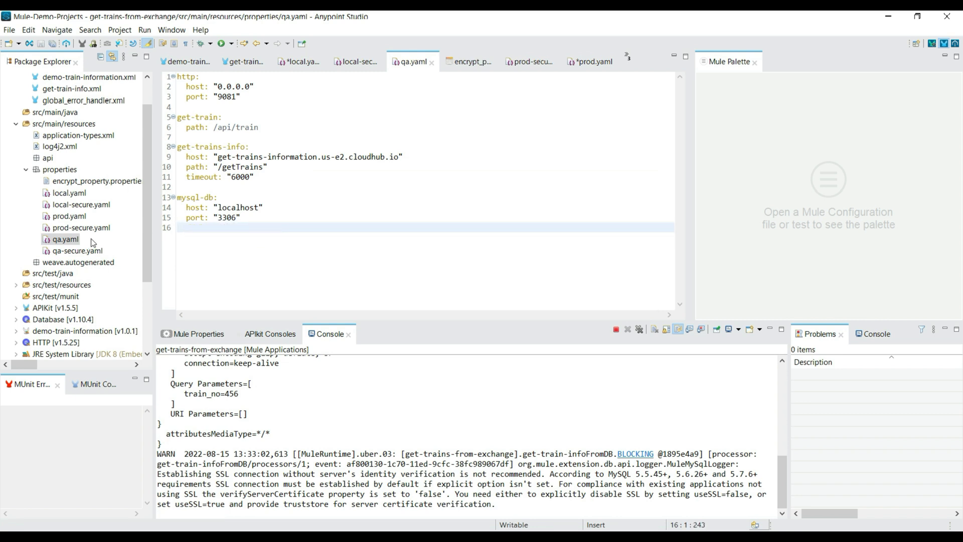
Check the encrypted mysql-db credentials in local-secure.yaml and save local.yaml.
double_click(83, 197)
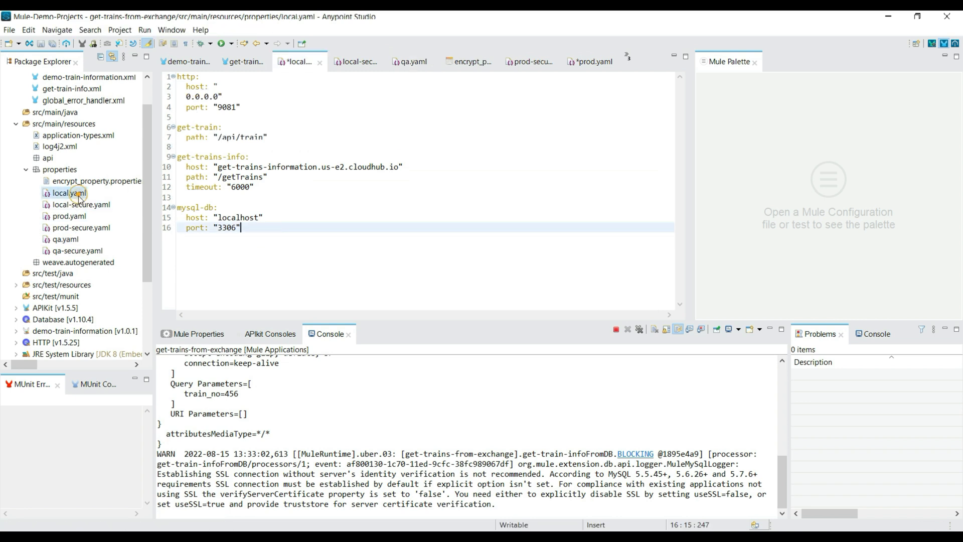
double_click(82, 204)
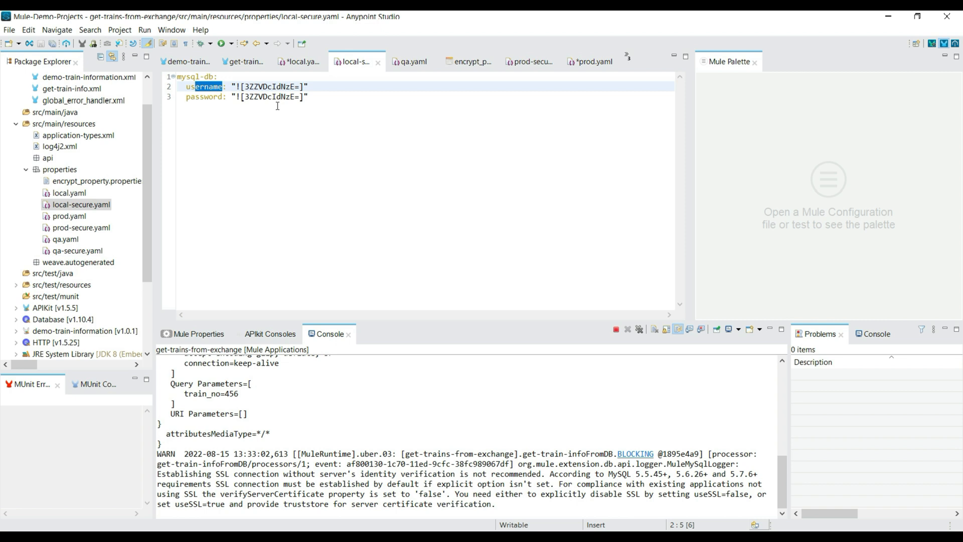
click(300, 61)
key(ctrl+s)
click(338, 125)
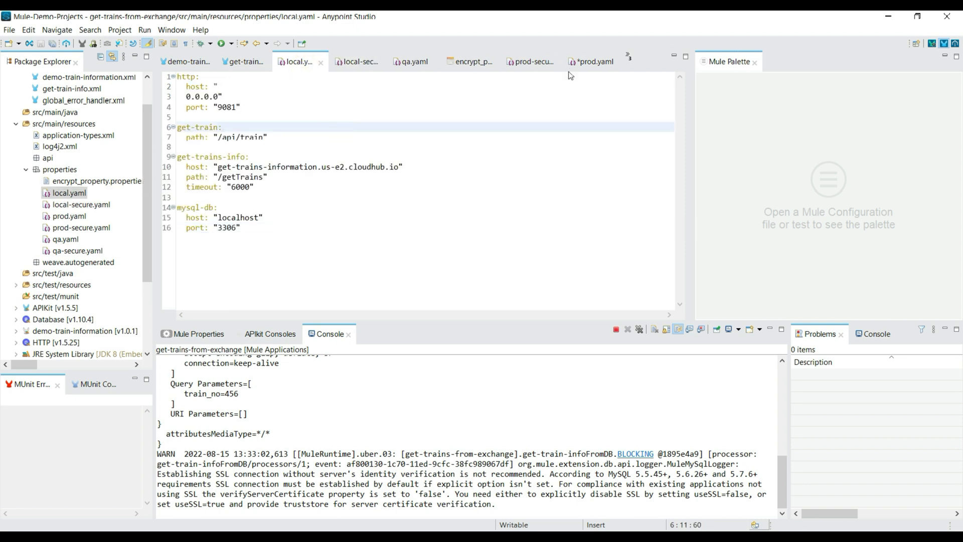
Review the encrypted mysql-db entries in encrypt_property.properties in an enlarged editor, close its text editor, and restore the normal layout.
double_click(461, 61)
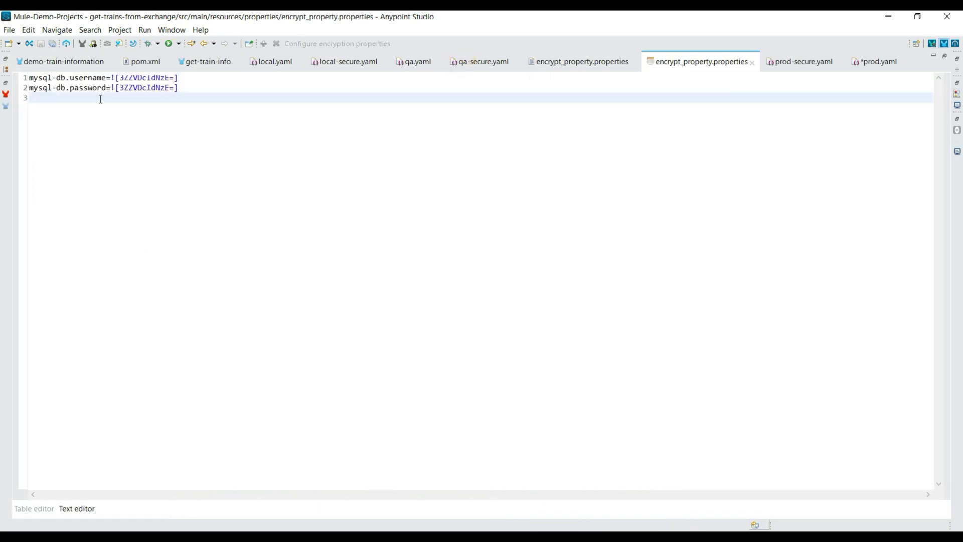
drag(179, 88, 25, 79)
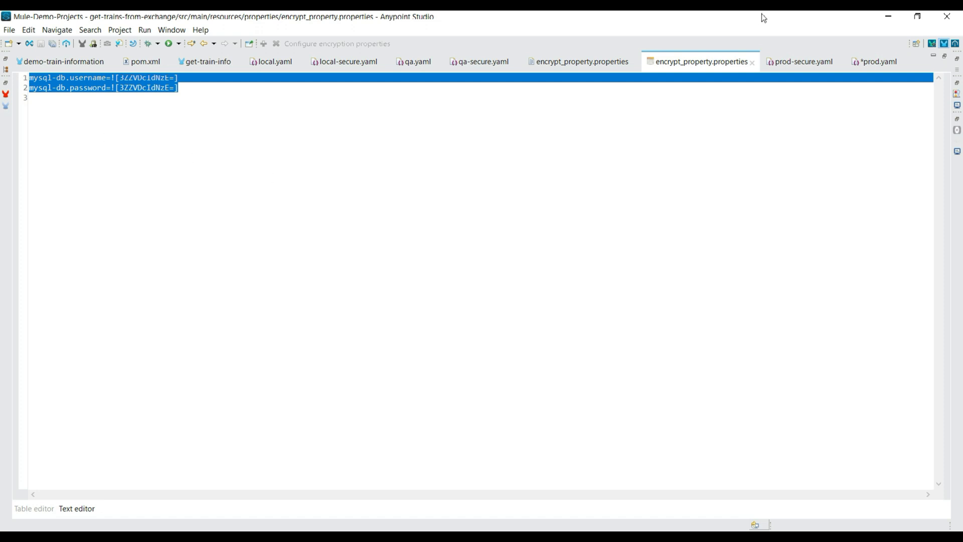
click(751, 63)
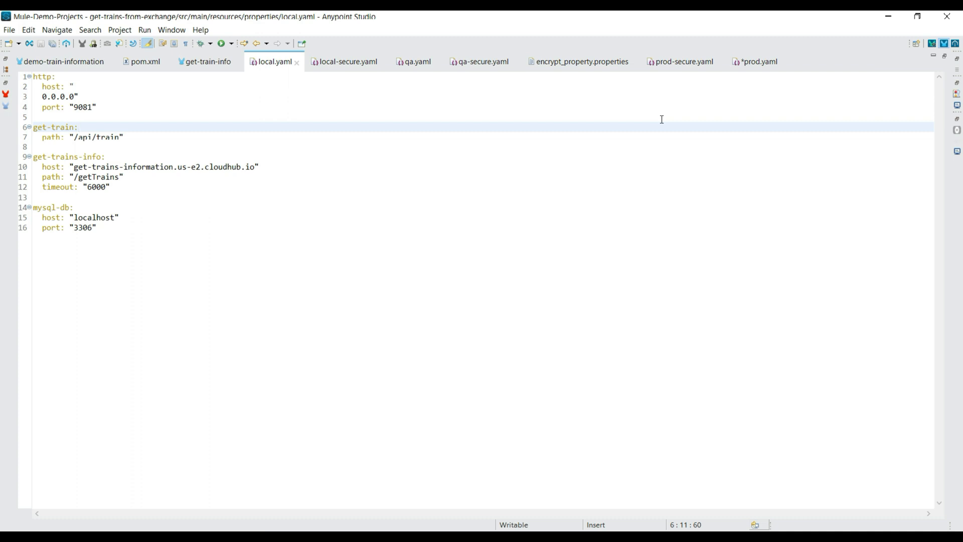
key(ctrl+m)
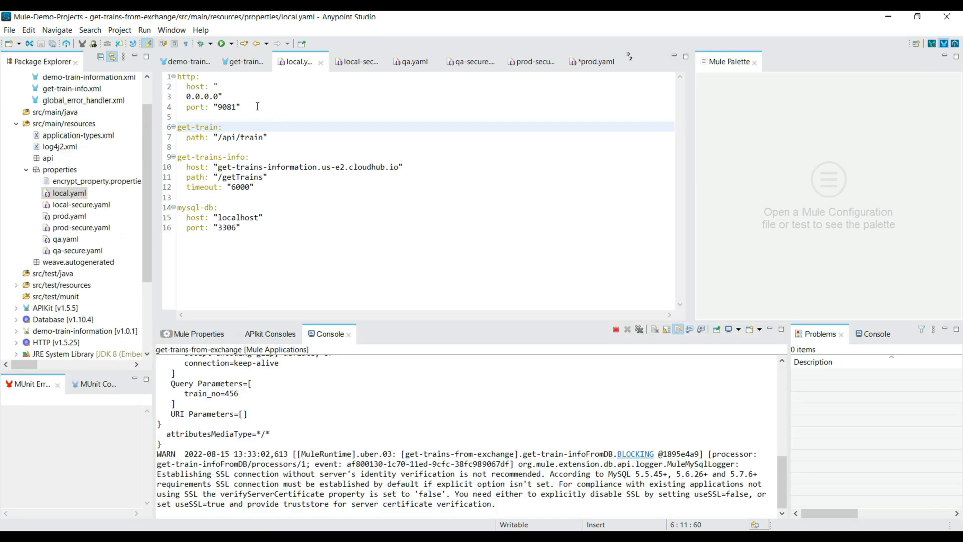
Delete encrypt_property.properties from the properties folder under src/main/resources.
click(95, 182)
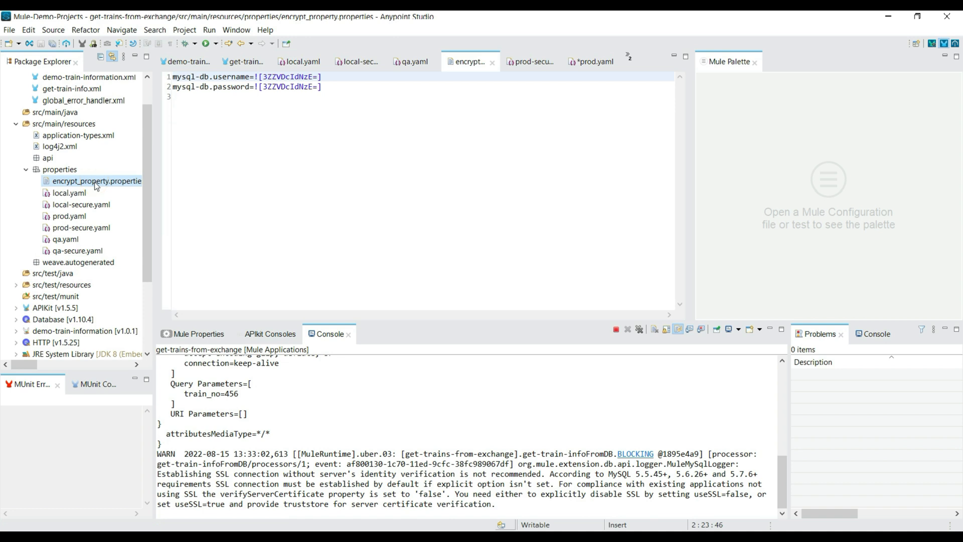
right_click(94, 182)
click(553, 296)
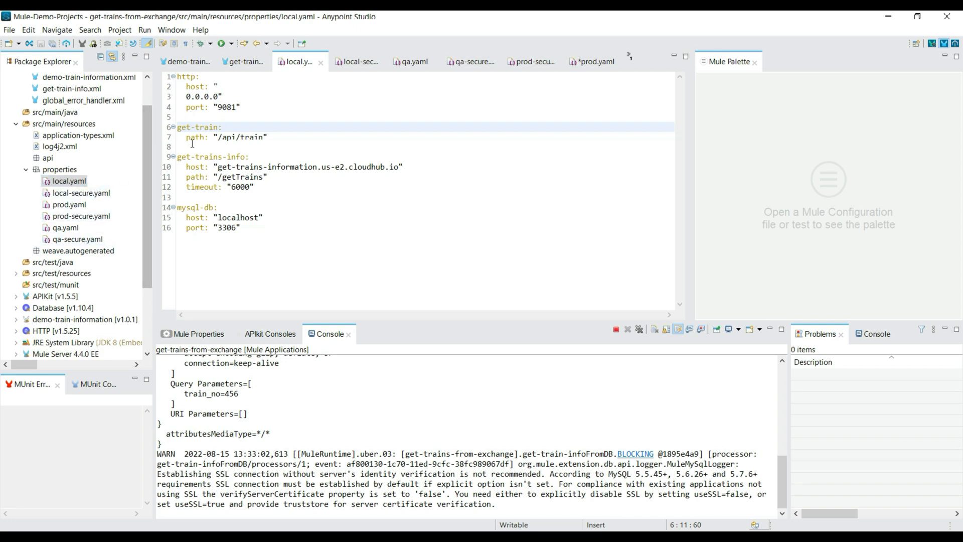
Review the global elements and the Secure Properties module available for the demo-train-information flows.
click(185, 61)
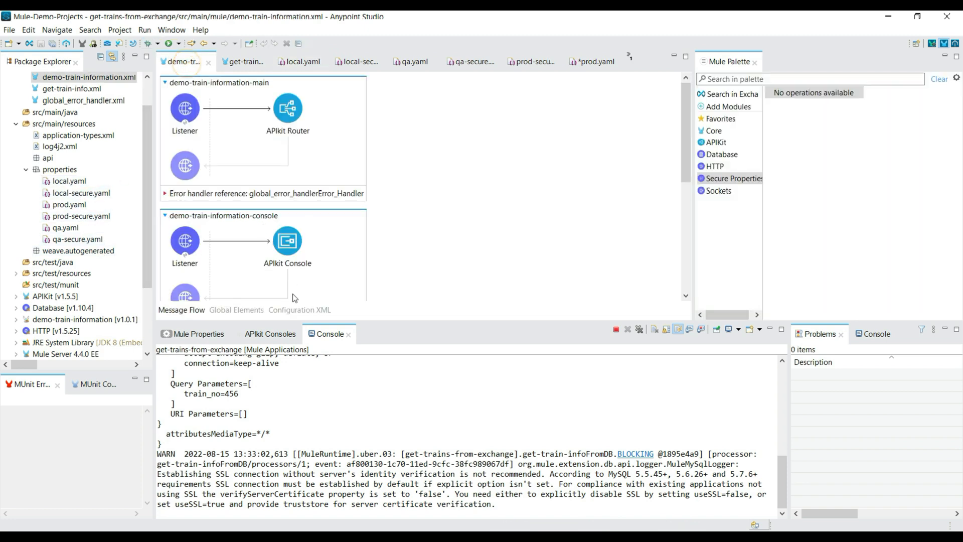
click(237, 309)
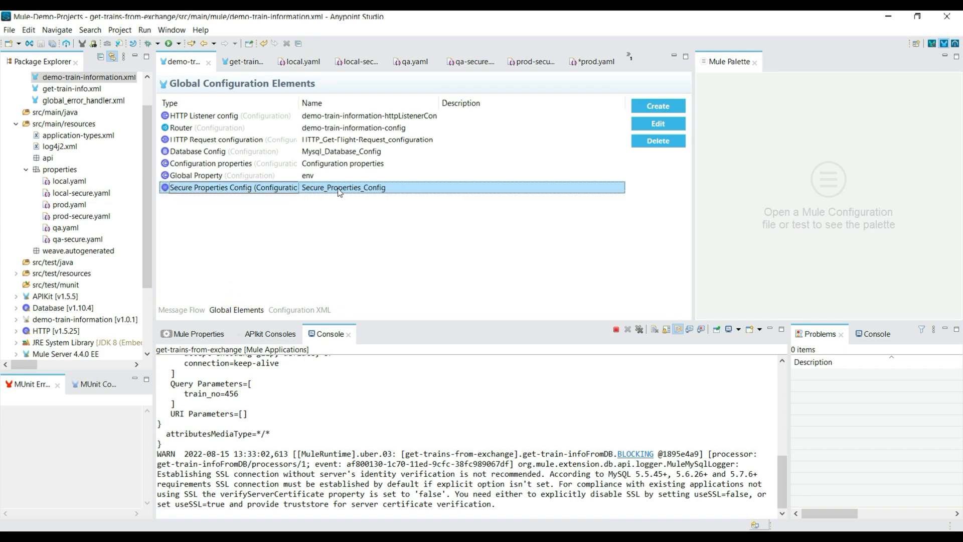
click(181, 310)
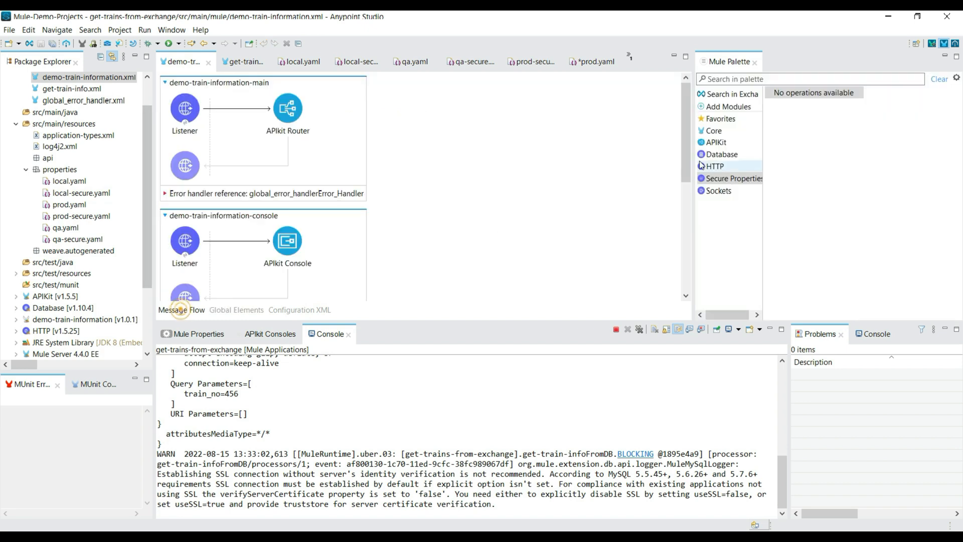
click(735, 179)
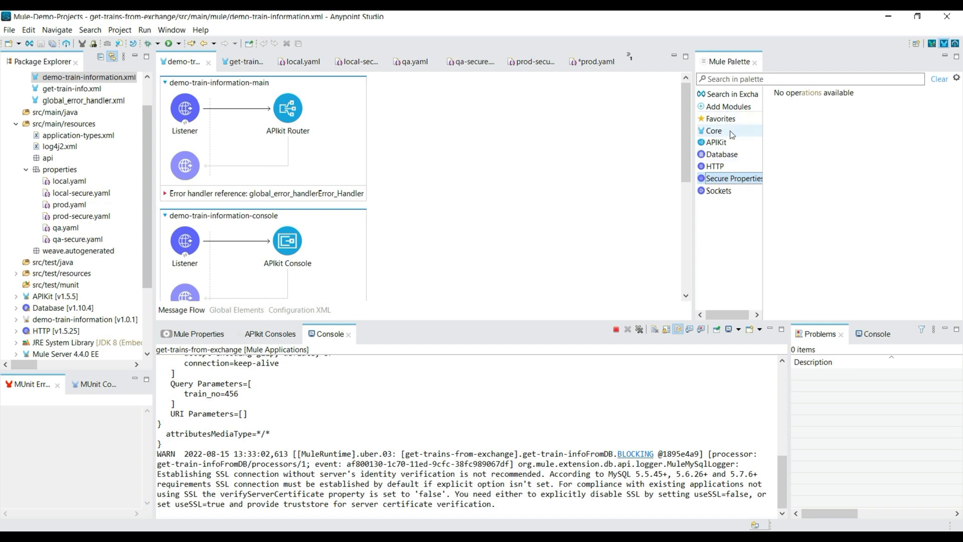
Check the file path and key placeholder in the Secure_Properties_Config global element without changing them.
click(224, 309)
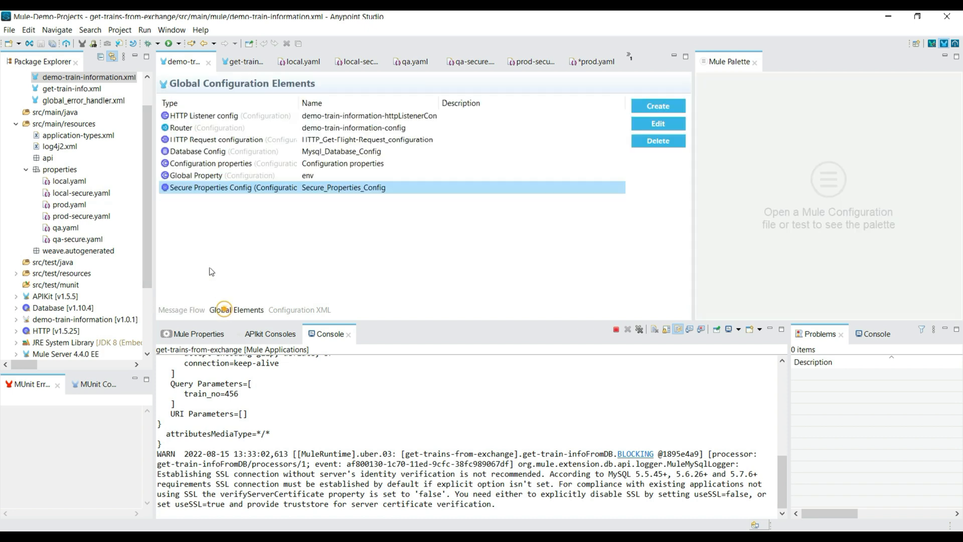
click(653, 126)
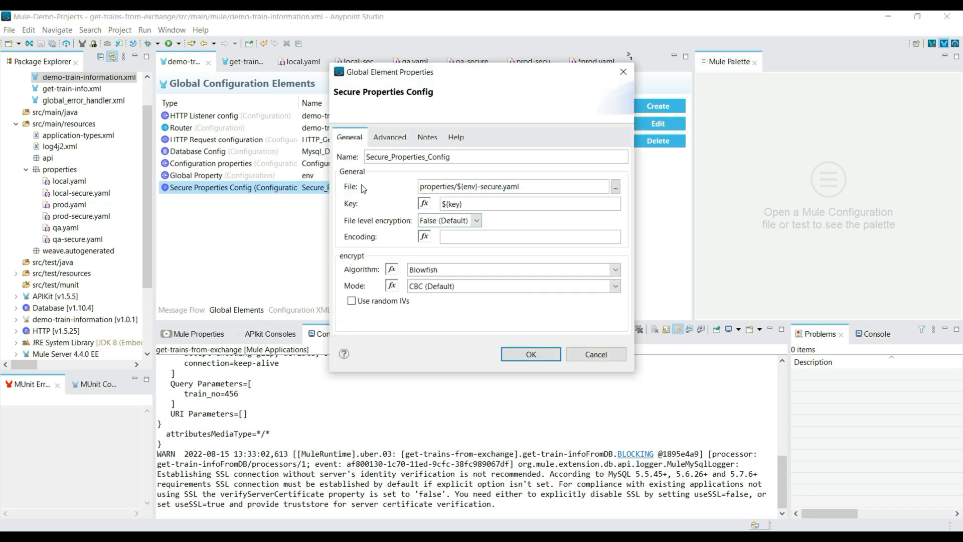
drag(532, 185, 394, 196)
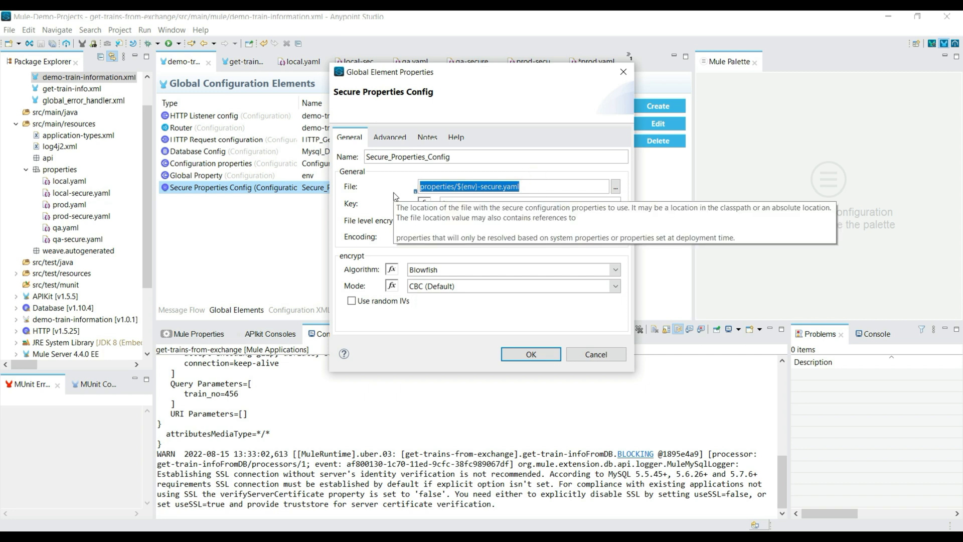
drag(479, 203, 440, 206)
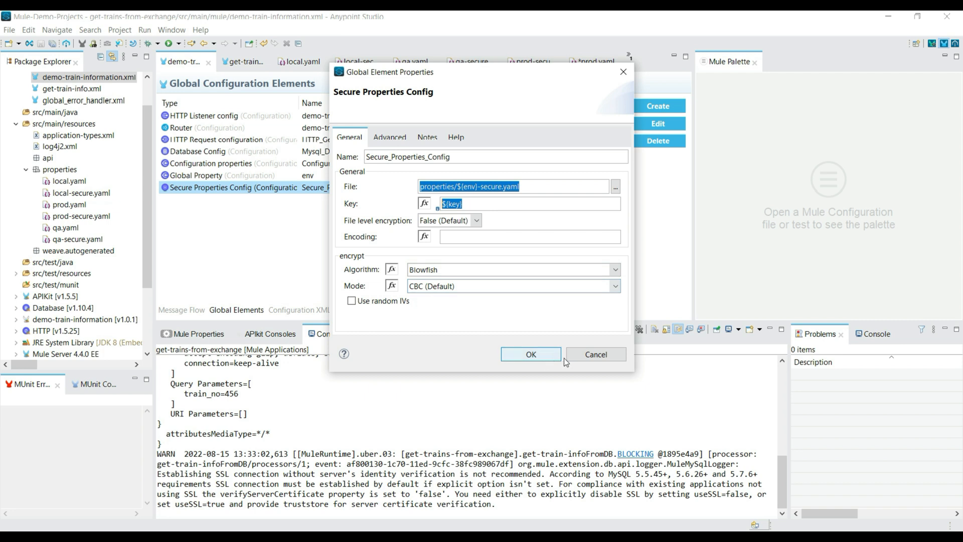
click(592, 354)
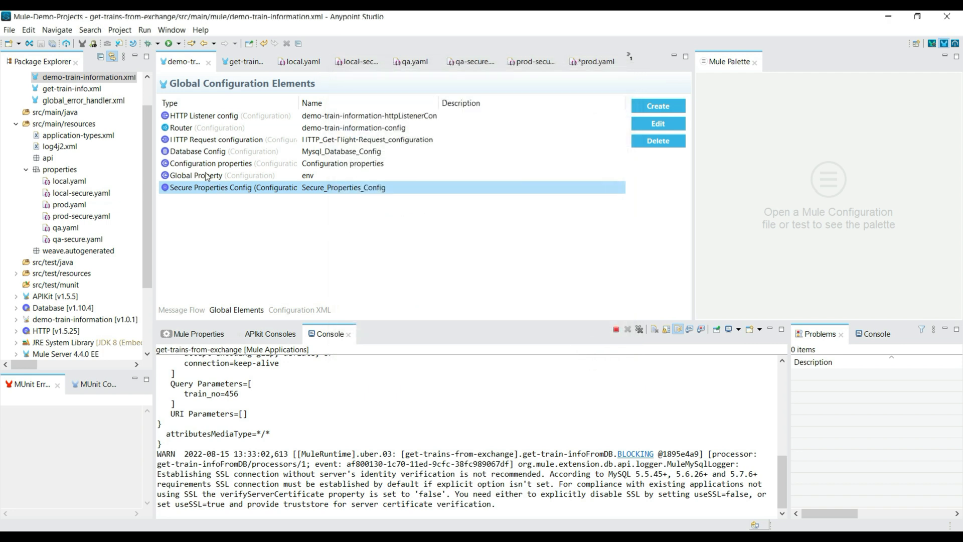
Check the secure:: prefix in the user field of Mysql_Database_Config and close its properties.
click(205, 151)
click(661, 125)
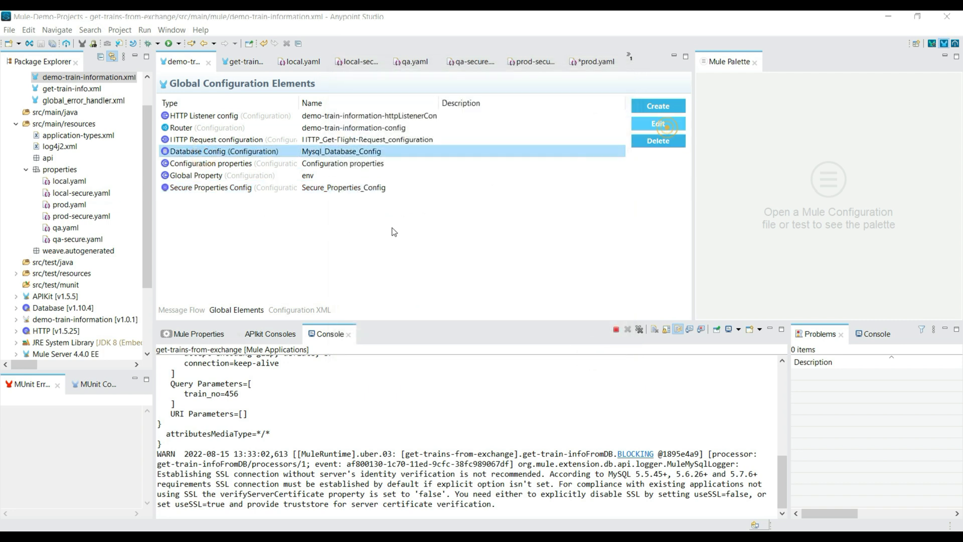
scroll(624, 251, down, 2)
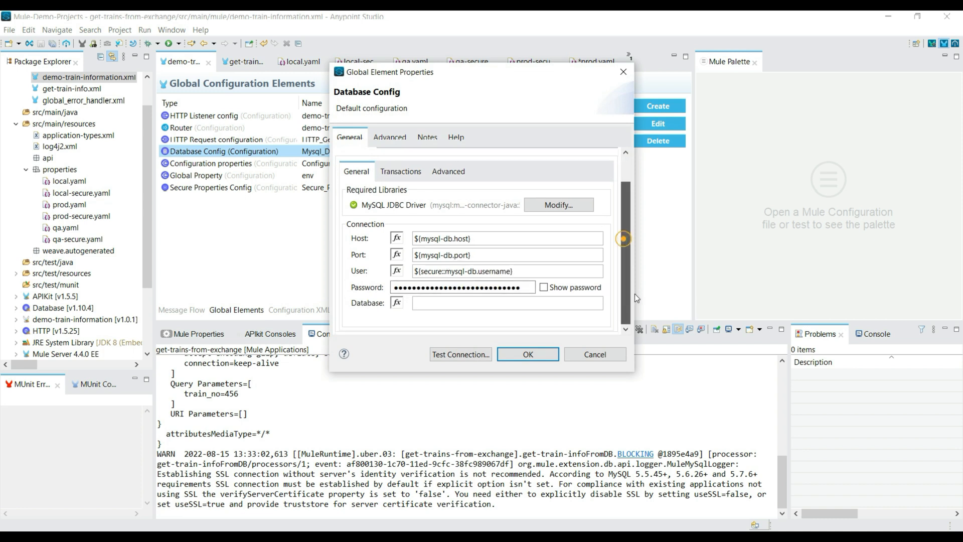
drag(445, 271, 423, 271)
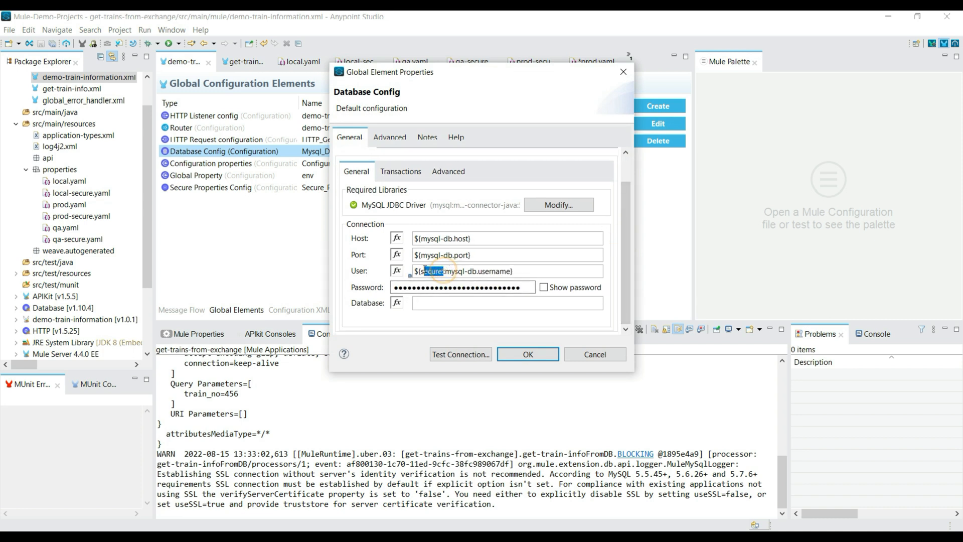
click(526, 355)
click(527, 356)
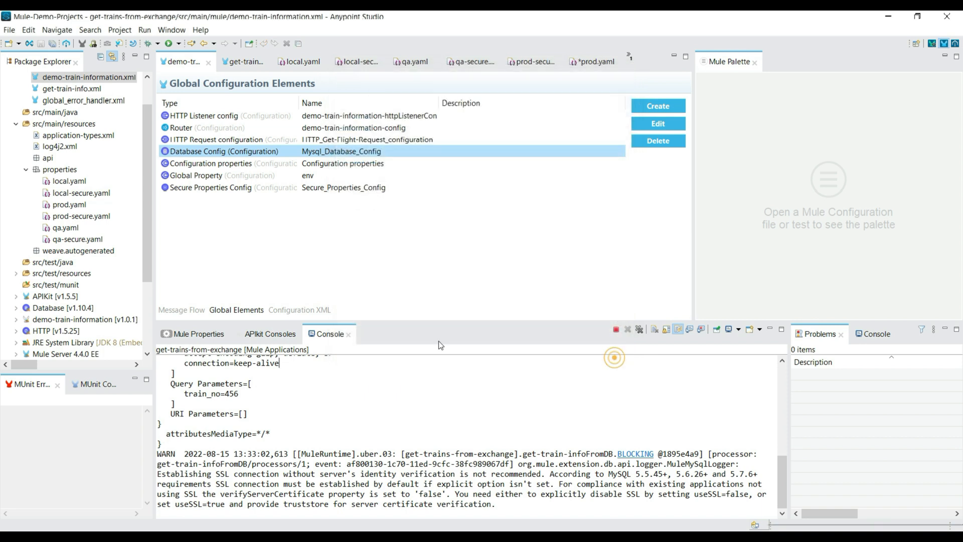
Restart the get-trains-from-exchange application from get-train-info.xml and save the pending changes to prod.yaml.
click(244, 61)
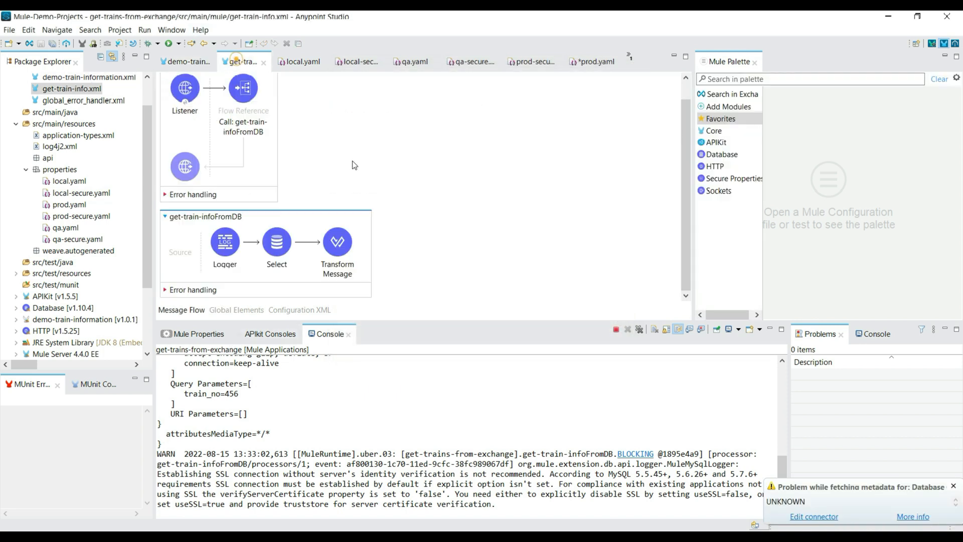
right_click(437, 145)
click(444, 150)
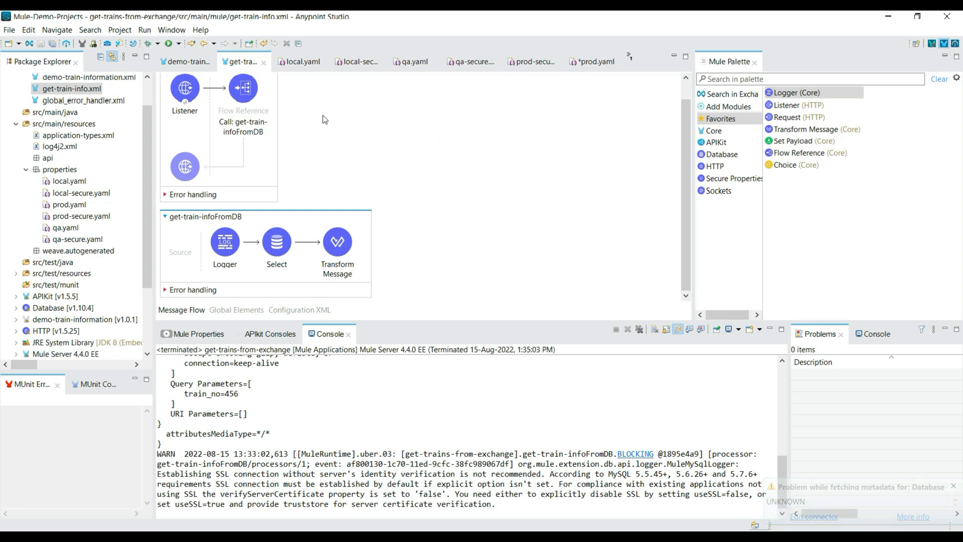
right_click(409, 114)
click(419, 121)
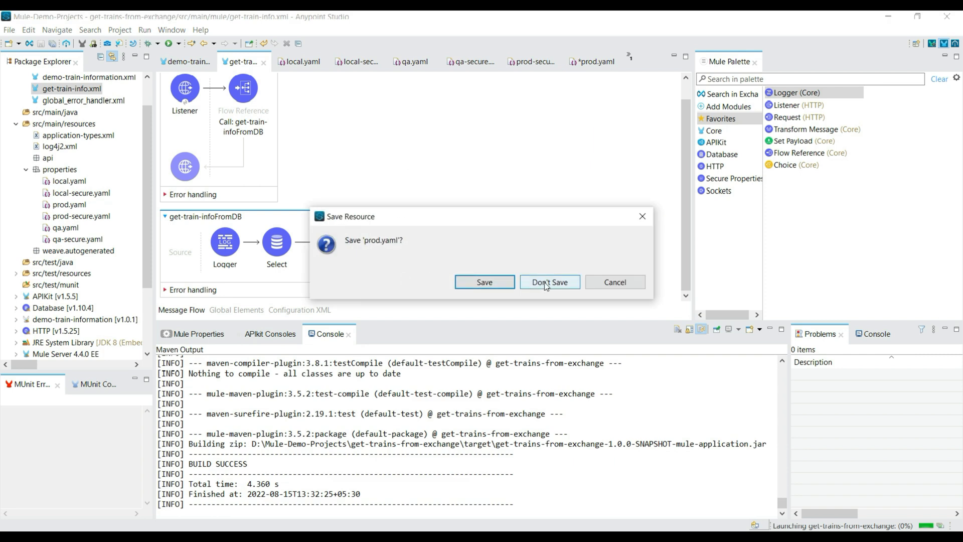
click(479, 284)
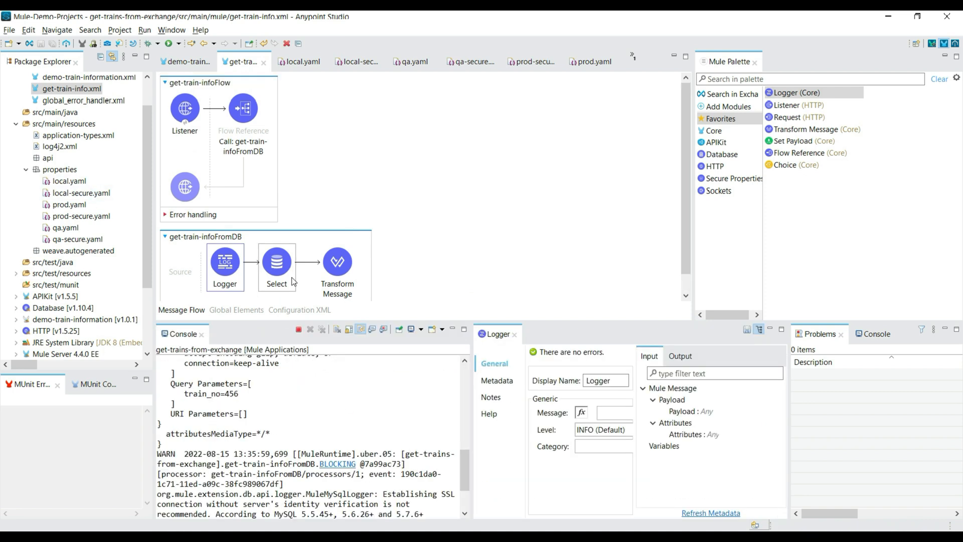
Review the Transform Message script in get-train-infoFromDB and dock the Logger's properties beside the console.
click(337, 261)
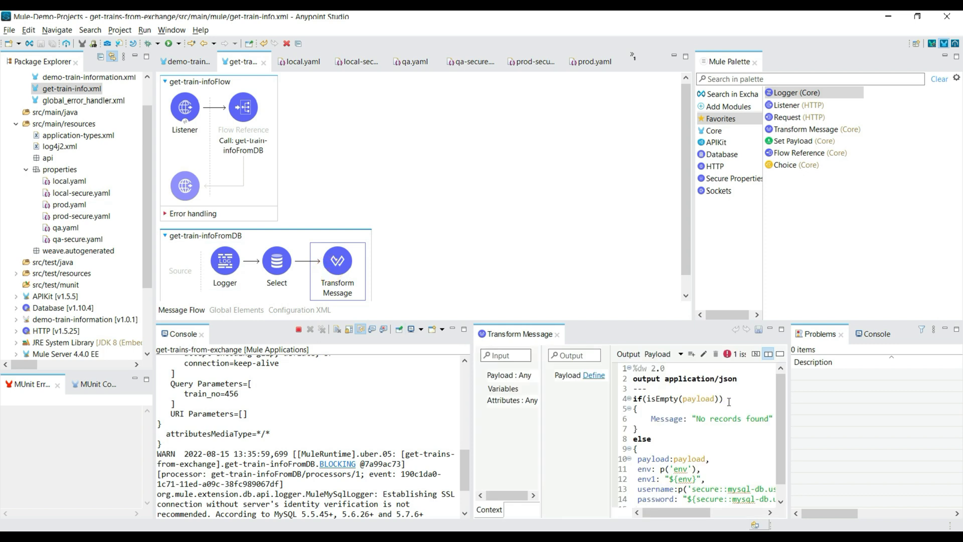
scroll(729, 402, down, 1)
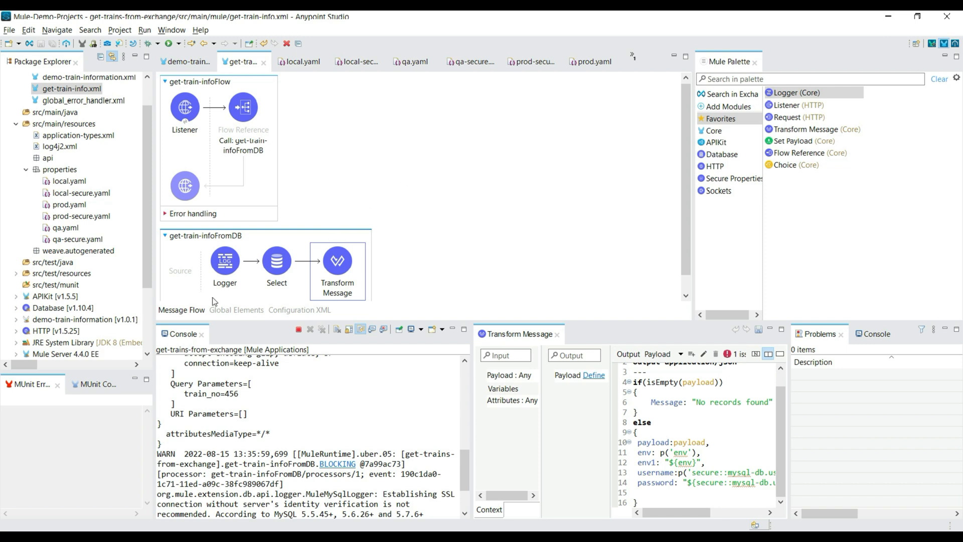
click(225, 274)
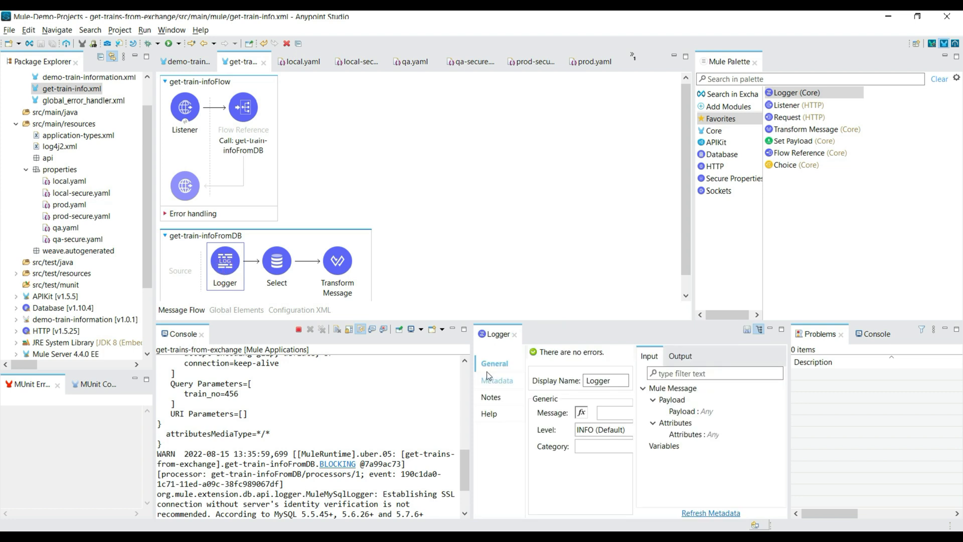
drag(499, 336, 220, 342)
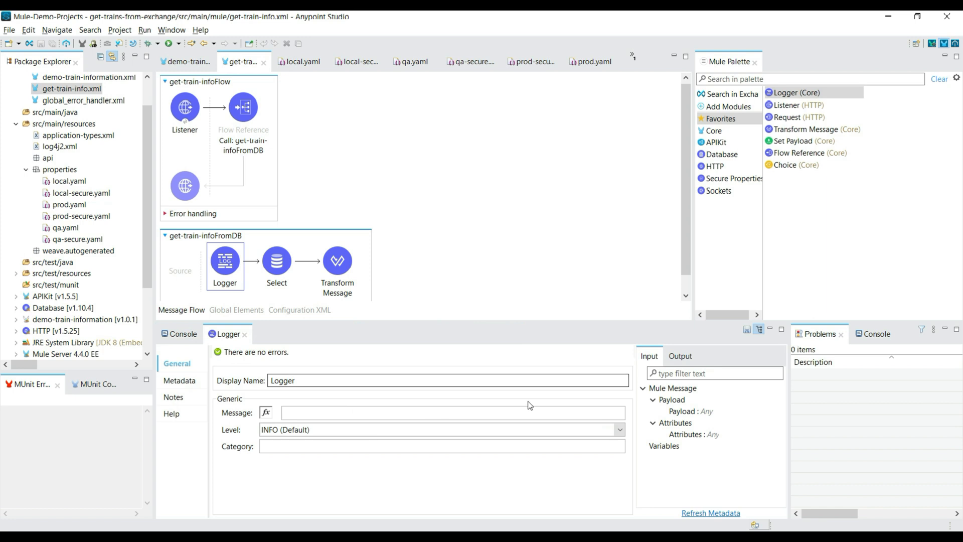
Copy the entire Transform Message script into the message expression of the Logger in get-train-infoFromDB.
click(268, 413)
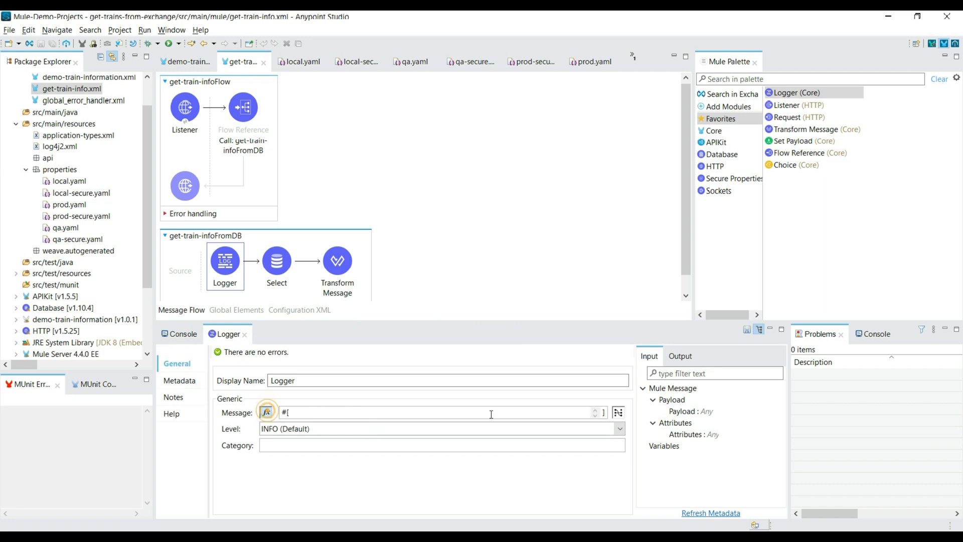
click(622, 414)
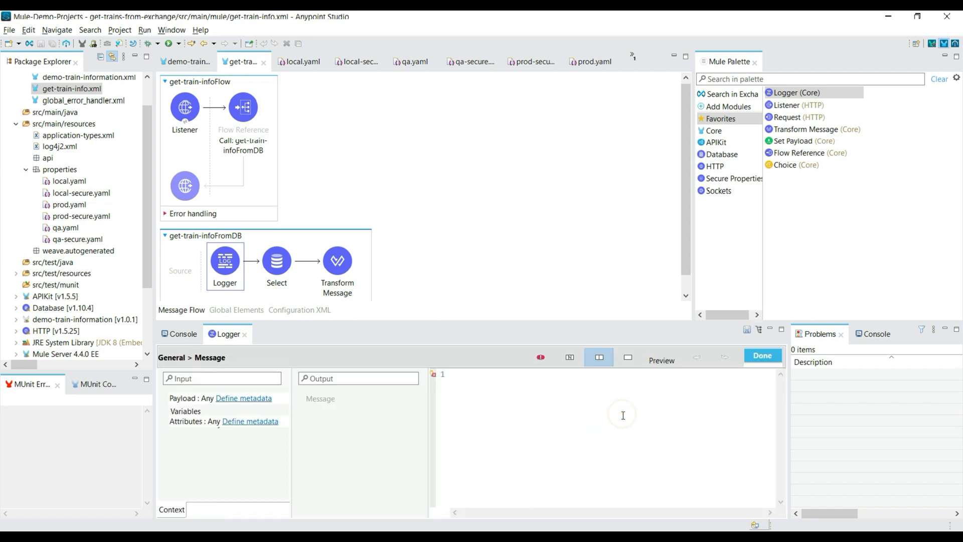
click(359, 269)
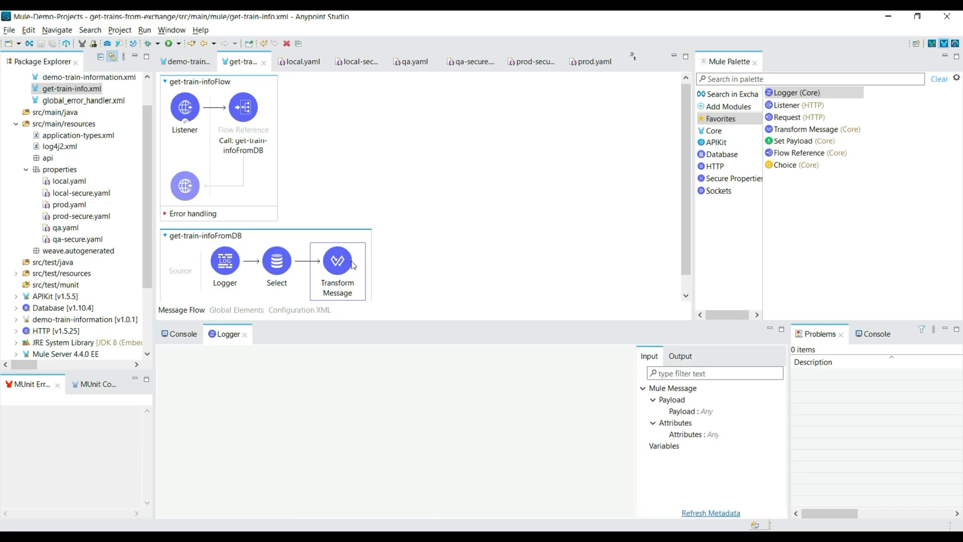
click(586, 476)
key(ctrl+a)
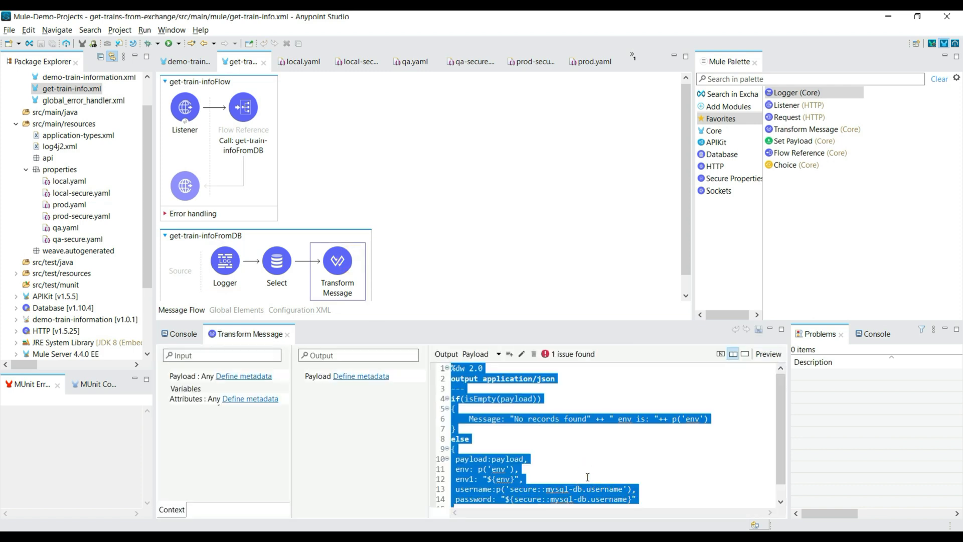
click(225, 261)
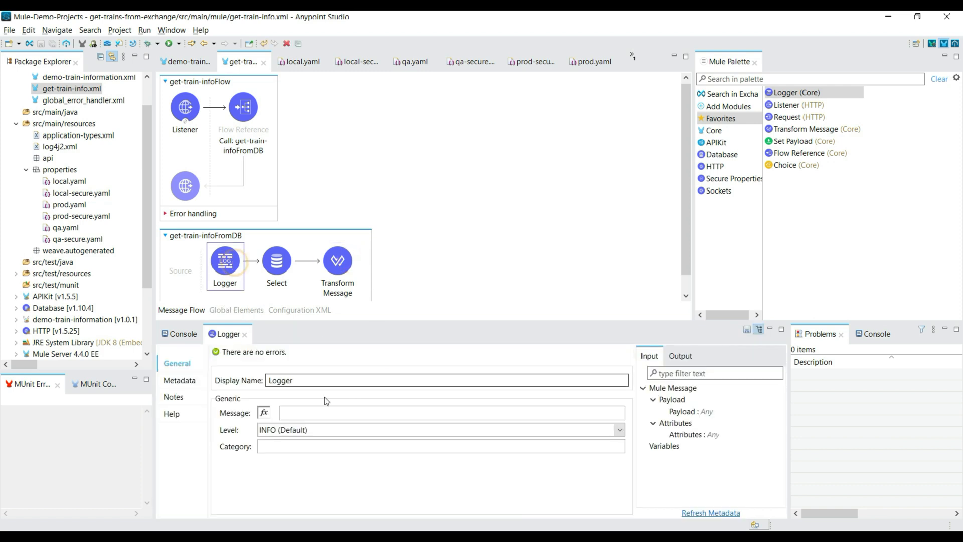
click(265, 412)
click(620, 412)
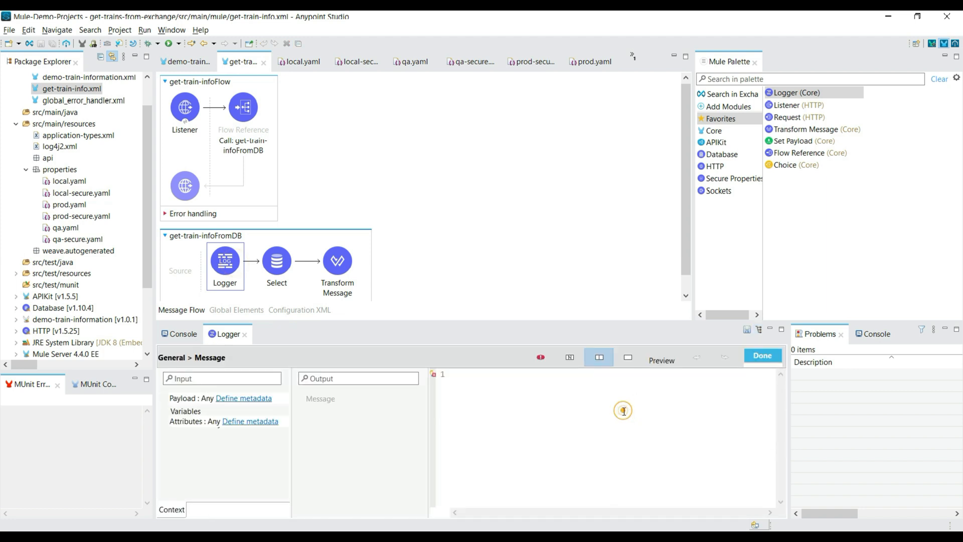
click(486, 386)
key(ctrl+v)
scroll(552, 443, up, 1)
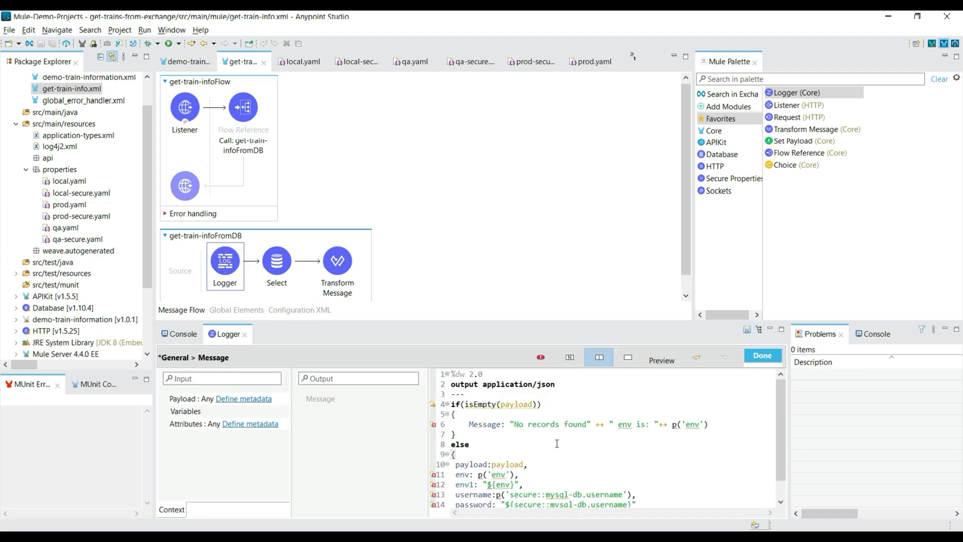
Reduce the Logger's message expression to the username and password entries that read secure::mysql-db.username, and apply it.
scroll(547, 442, down, 1)
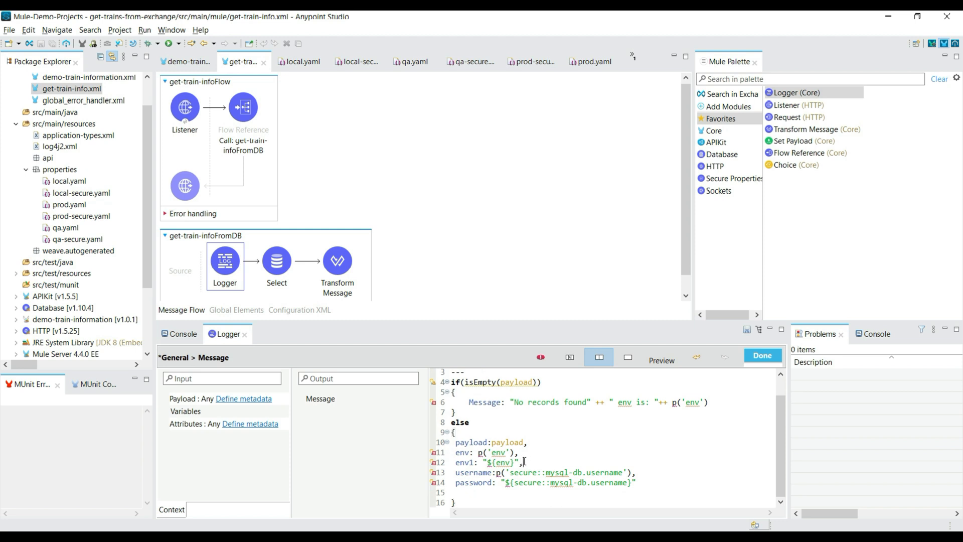
drag(451, 440, 527, 462)
key(BackSpace)
drag(472, 442, 451, 402)
key(BackSpace)
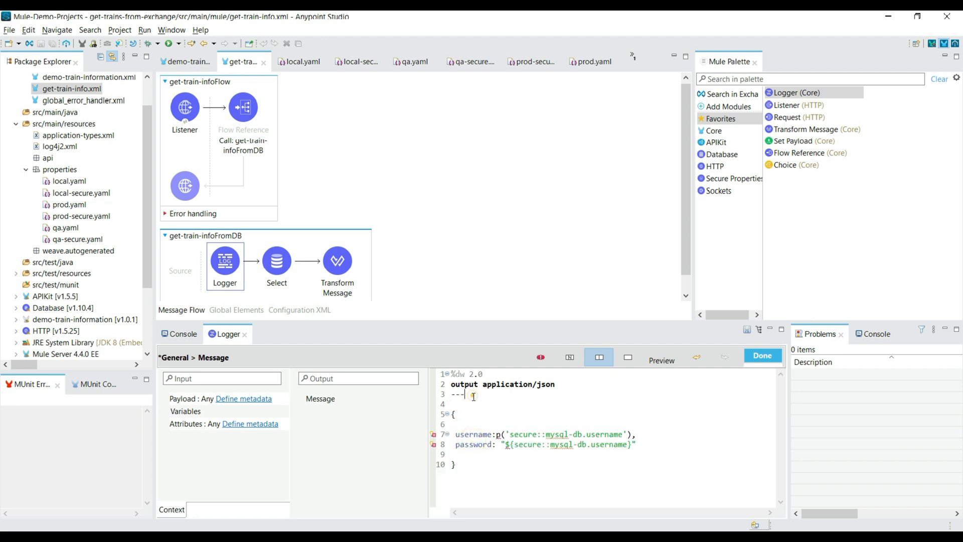
key(BackSpace)
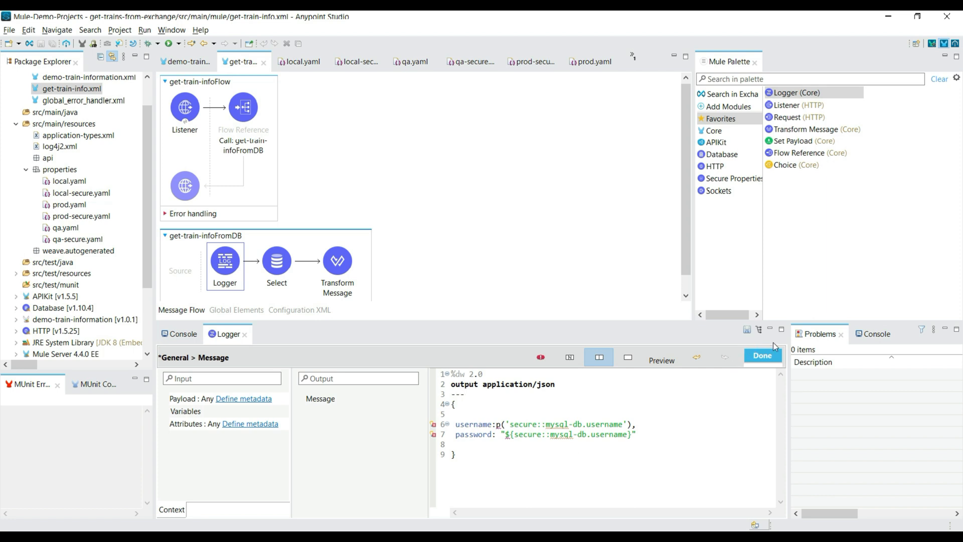
click(758, 360)
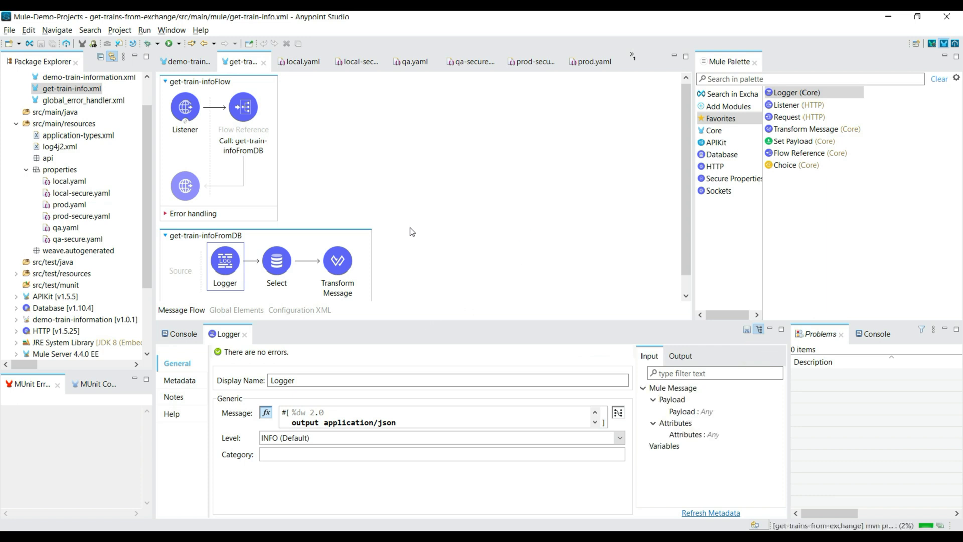
Clear the application console once the app has redeployed, and switch to Postman to resend the train request.
click(179, 333)
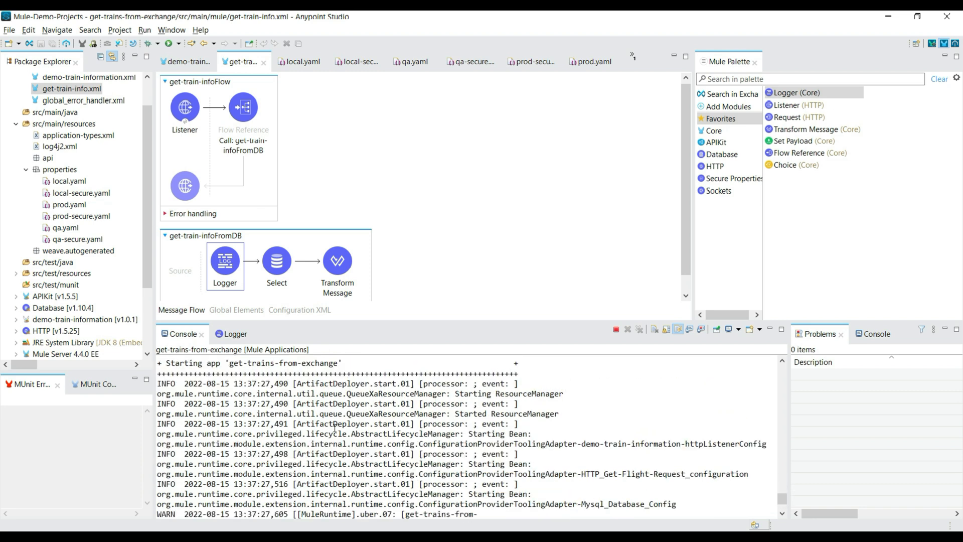
right_click(312, 404)
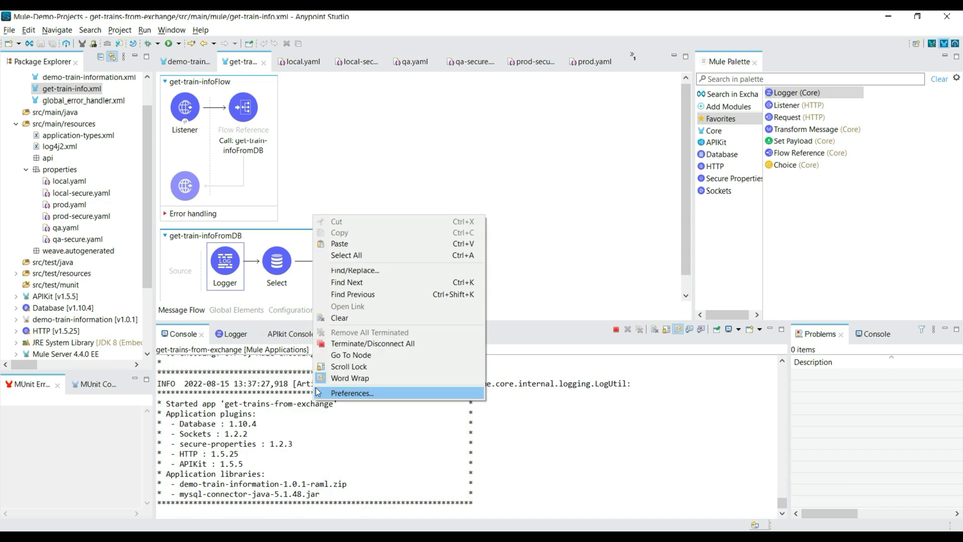
click(390, 315)
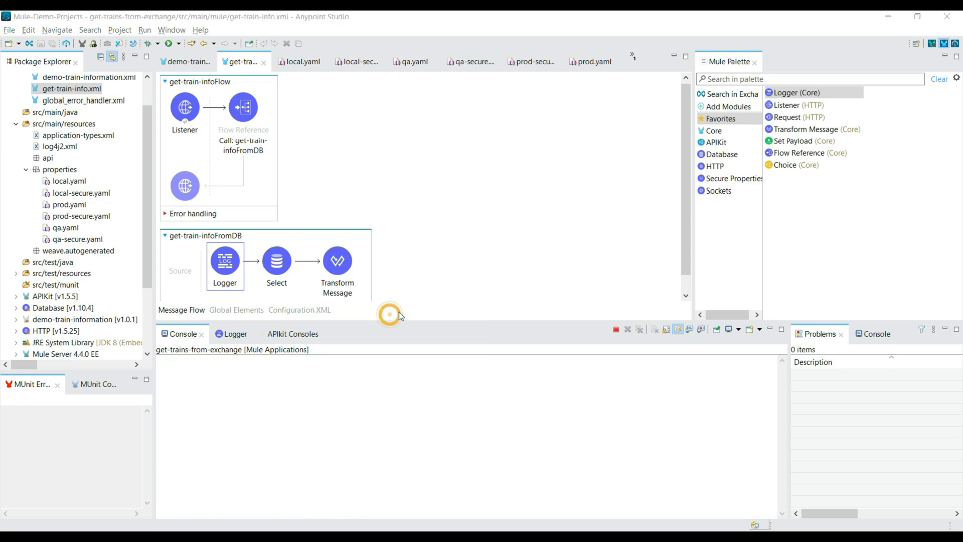
key(alt+Tab)
click(892, 117)
drag(387, 496, 333, 454)
Return to Anypoint Studio and examine the username and password values logged in the console.
key(alt+Tab)
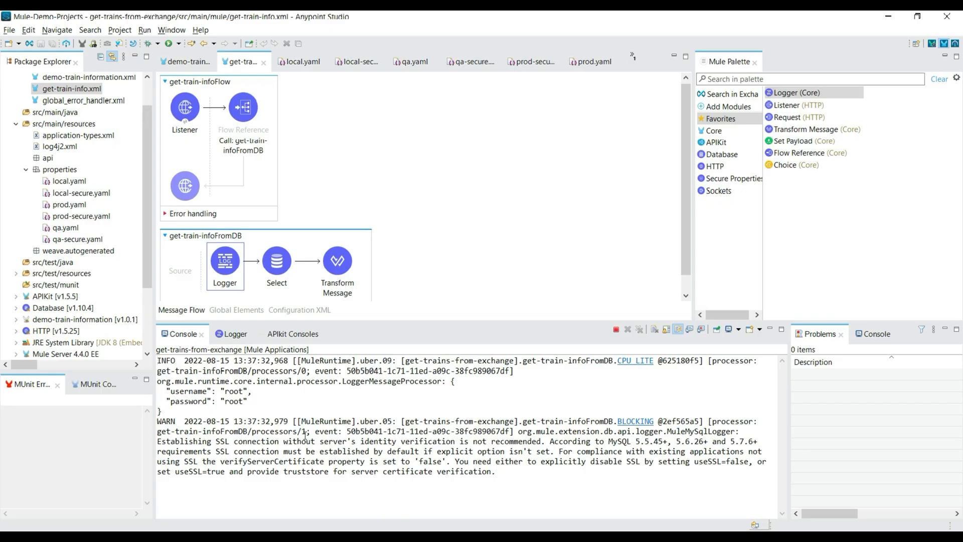
drag(167, 410, 155, 388)
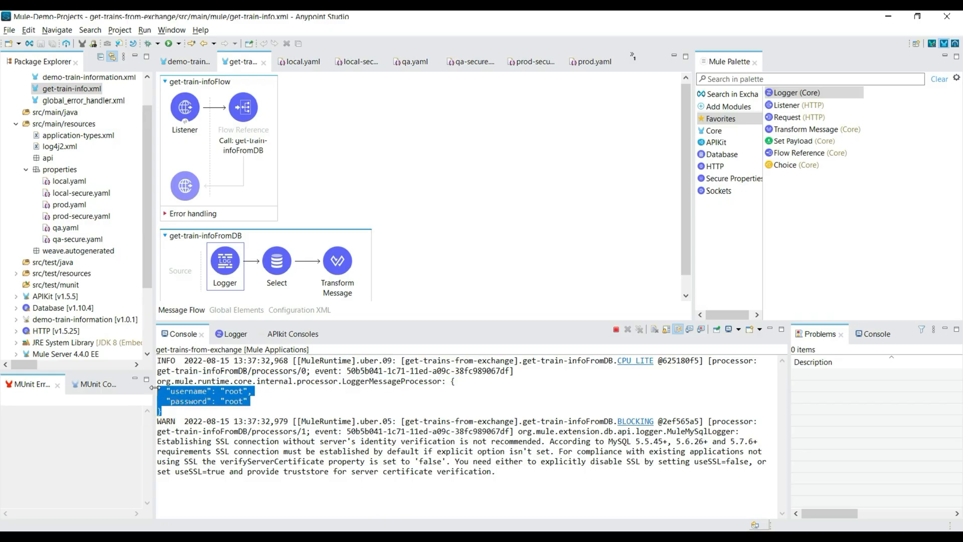
click(171, 414)
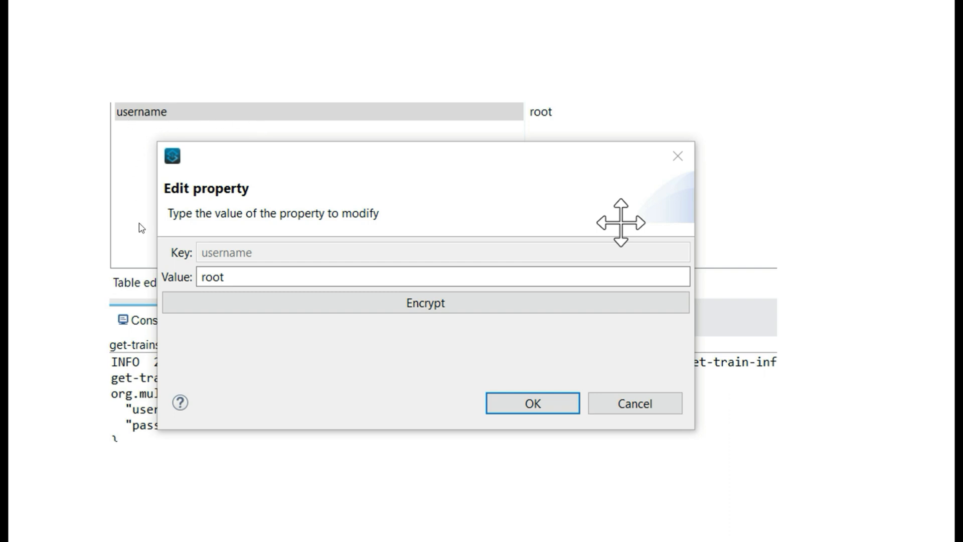
Open the encryption setup for the username property's value.
click(390, 307)
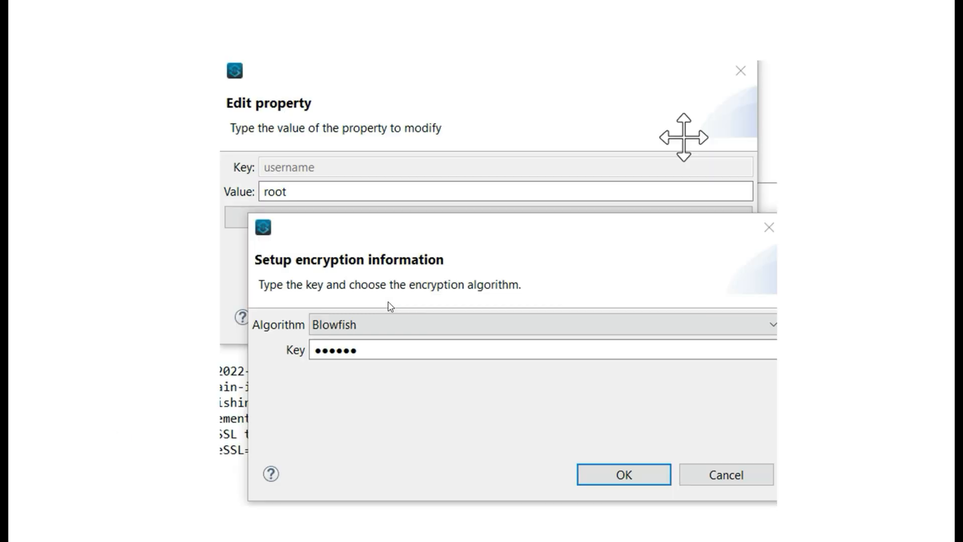